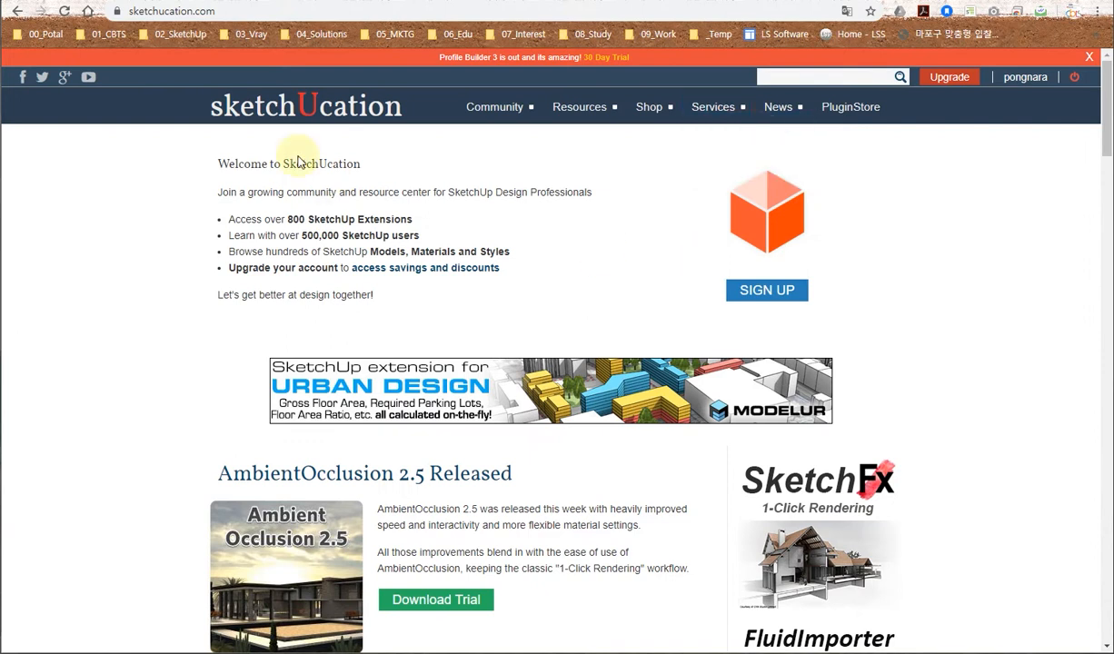
# Open the SketchUcation PluginStore and filter the plugin list to the author Fredo6.
pyautogui.click(855, 107)
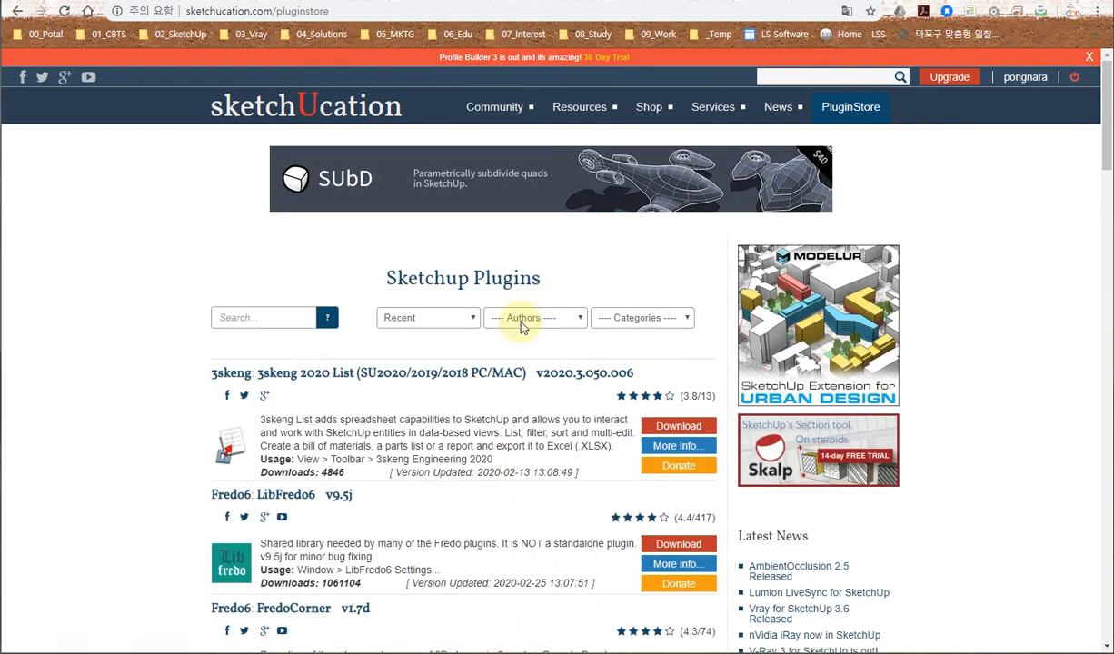
pyautogui.click(523, 326)
pyautogui.press('f')
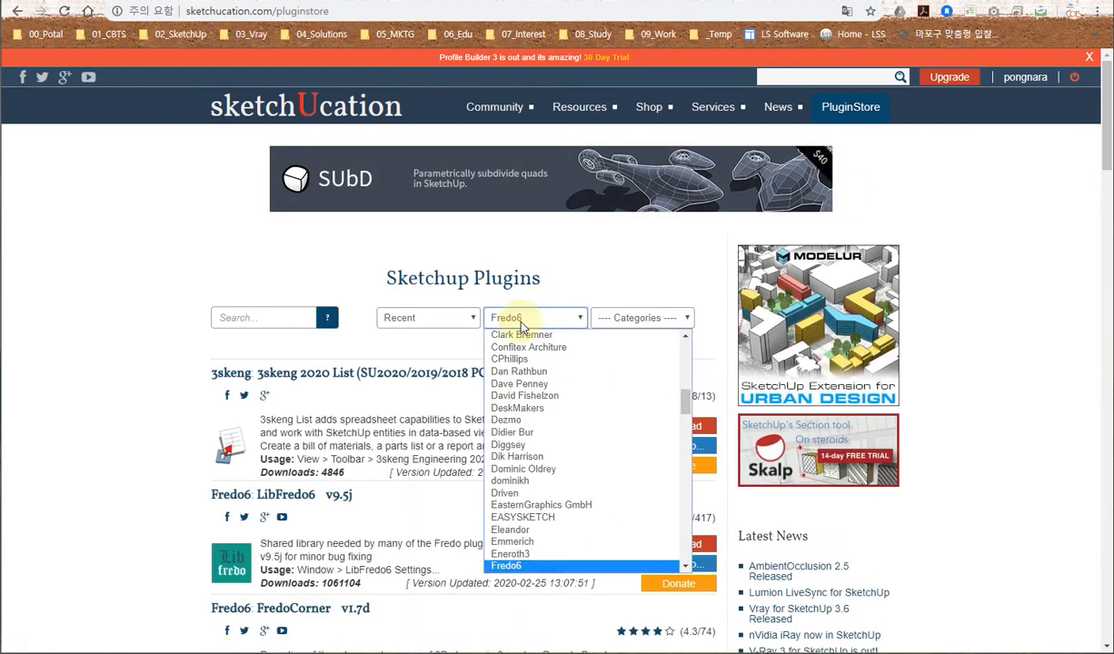
pyautogui.click(521, 567)
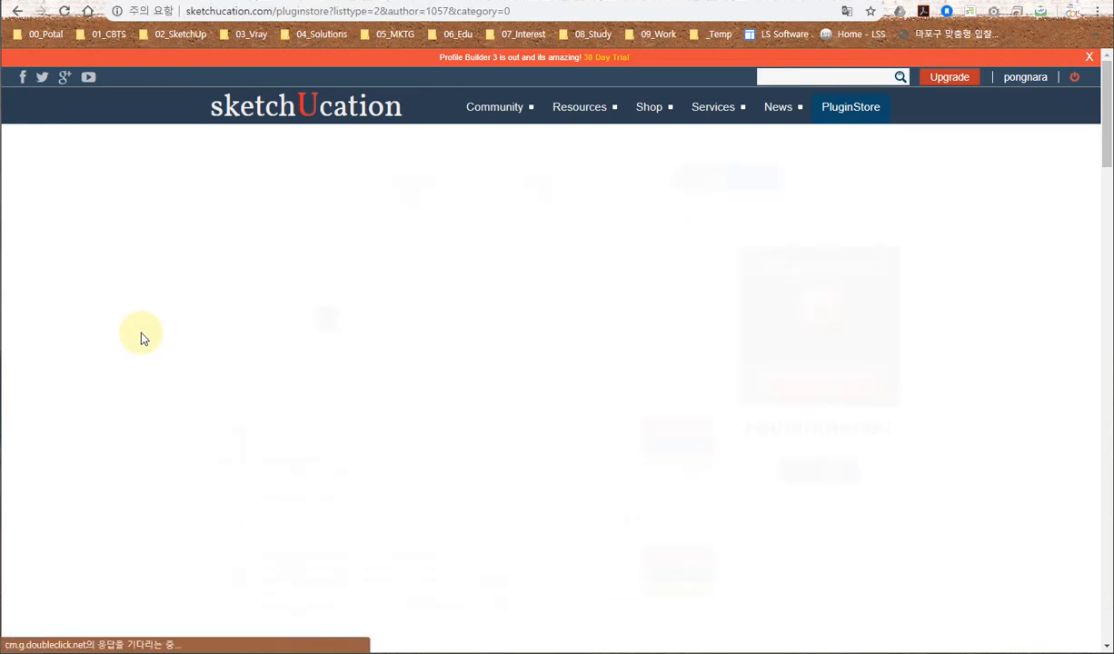
# Look through the Fredo6 plugin list for the LibFredo6 and TopoShaper entries.
pyautogui.click(141, 327)
pyautogui.scroll(-3, 145, 327)
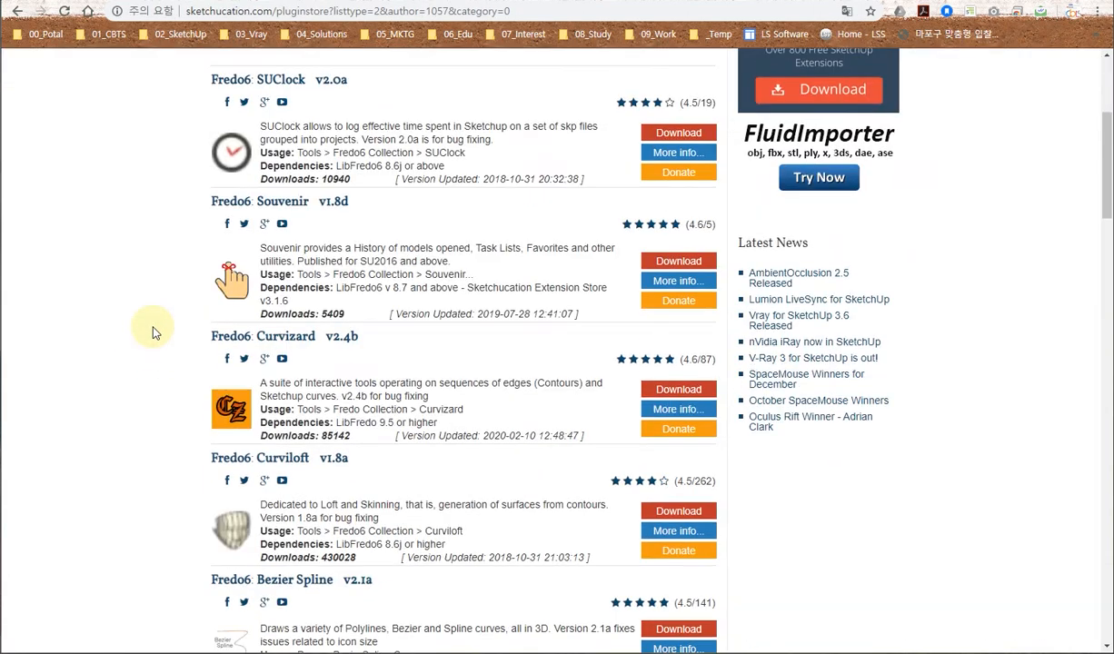
pyautogui.scroll(-10, 152, 333)
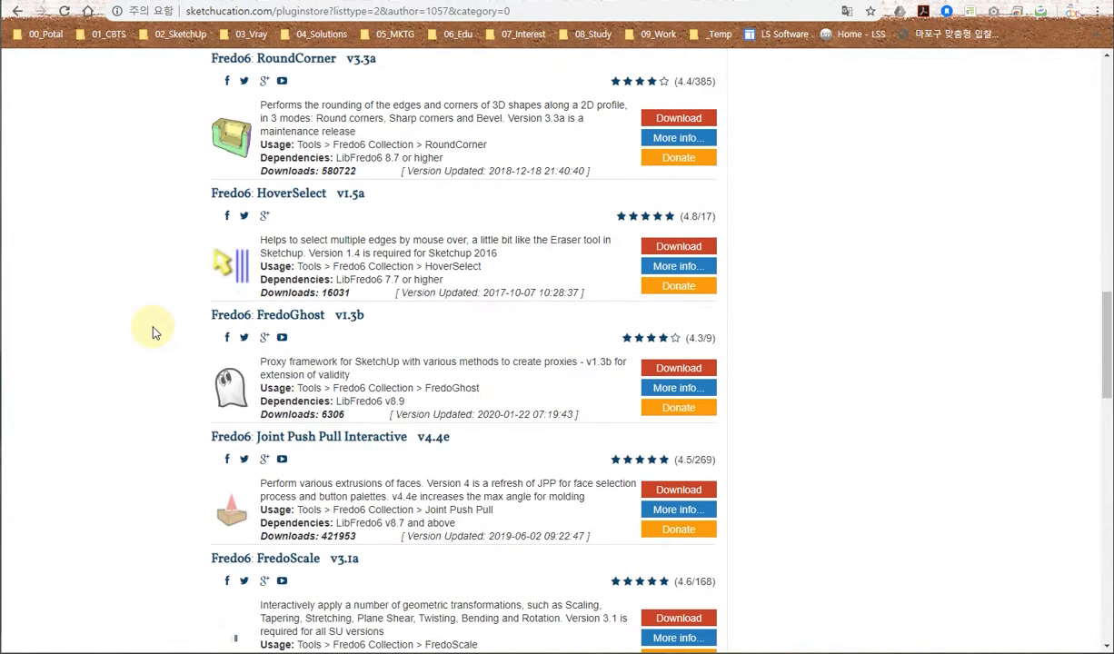
pyautogui.scroll(-8, 153, 333)
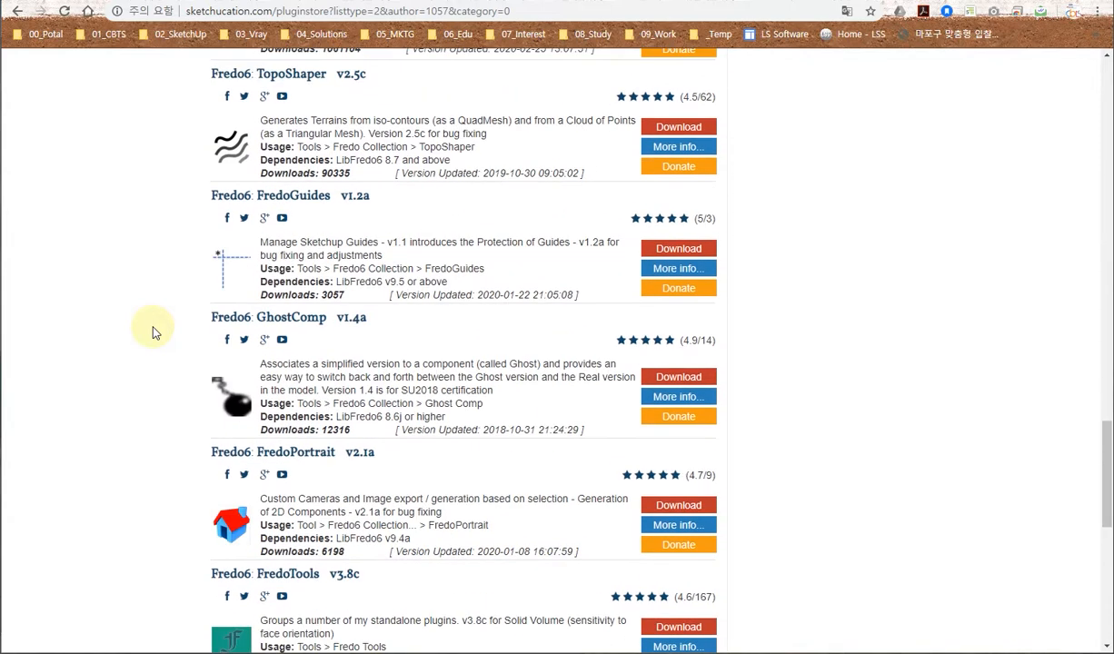
pyautogui.scroll(-3, 153, 332)
pyautogui.scroll(3, 153, 332)
pyautogui.scroll(2, 152, 332)
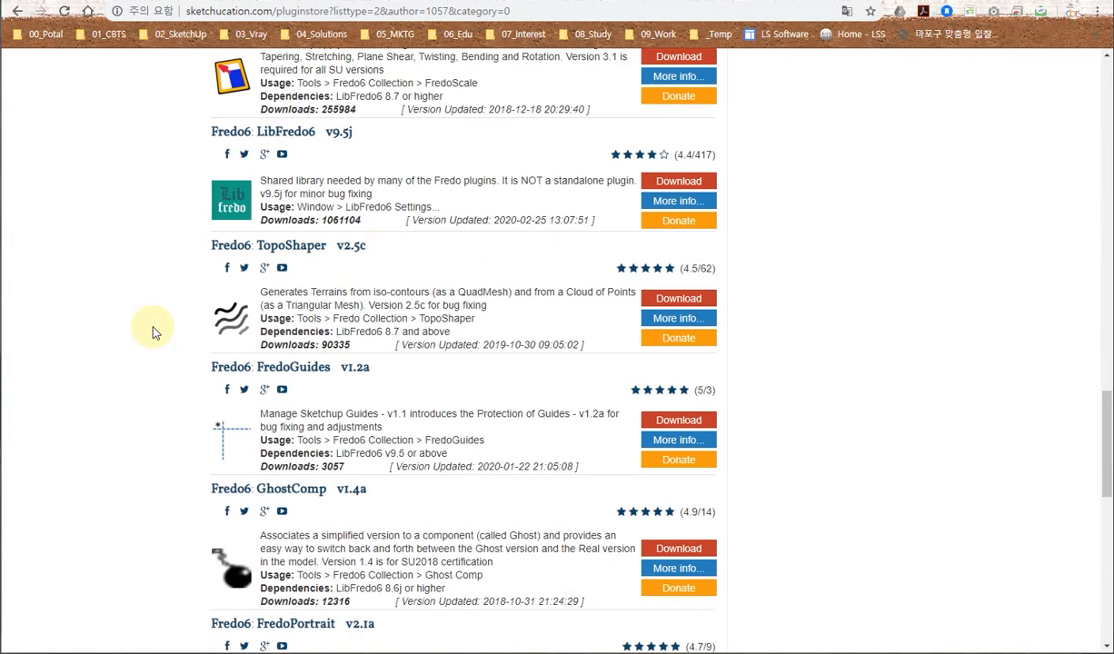
pyautogui.moveTo(233, 302); pyautogui.dragTo(206, 300)
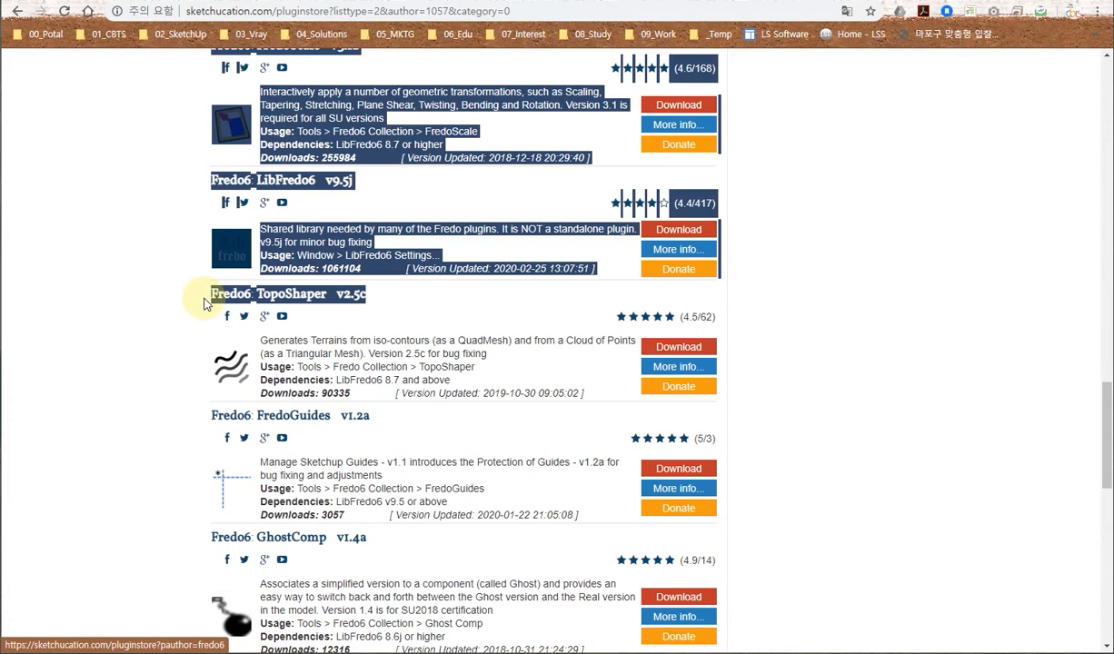
pyautogui.click(176, 307)
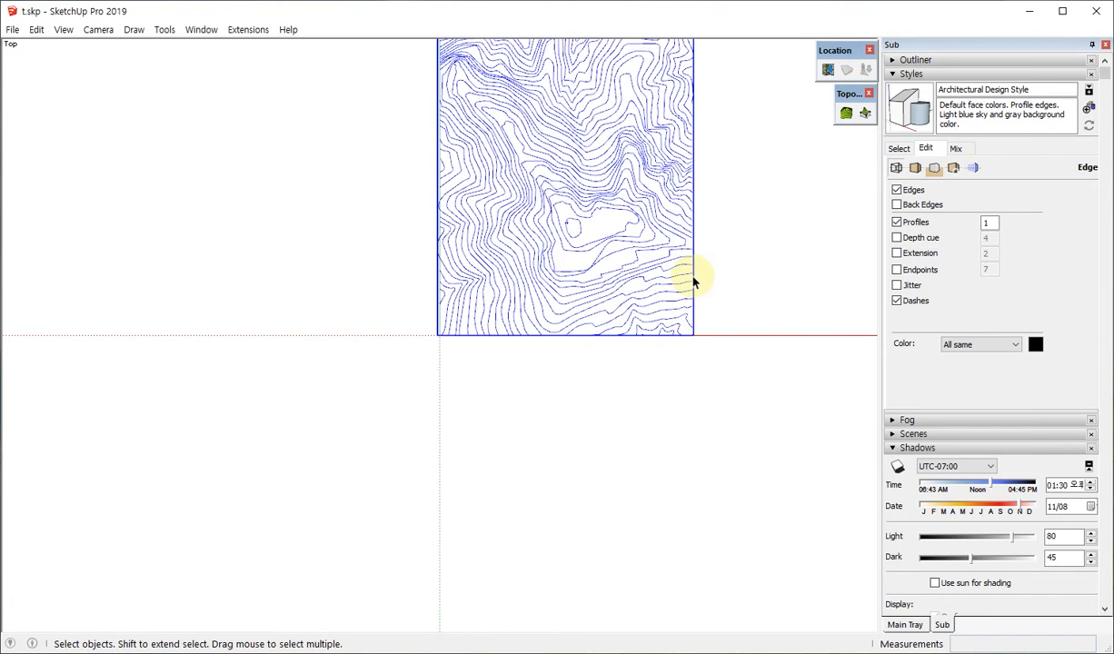
# Switch to the SketchUp model t.skp and examine the terrain contour lines from above, obliquely and from the side.
pyautogui.moveTo(691, 466); pyautogui.dragTo(386, 281, button='middle')
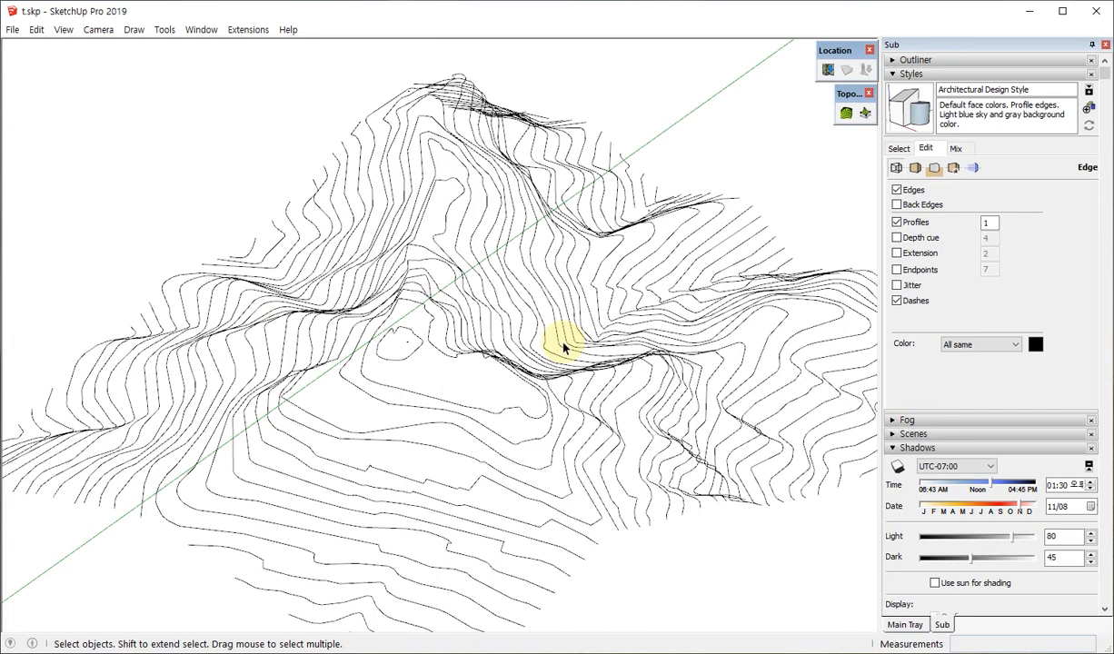
pyautogui.scroll(-3, 455, 435)
pyautogui.moveTo(455, 436); pyautogui.dragTo(716, 455, button='middle')
pyautogui.scroll(5, 448, 382)
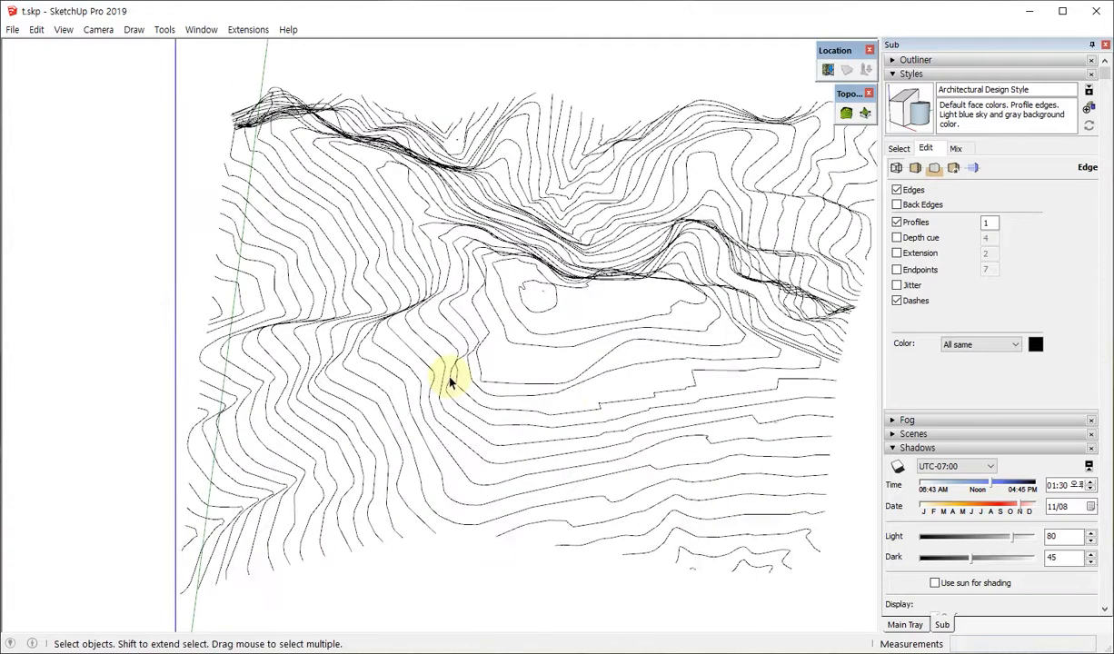
pyautogui.moveTo(448, 381); pyautogui.dragTo(514, 324, button='middle')
pyautogui.scroll(-3, 599, 413)
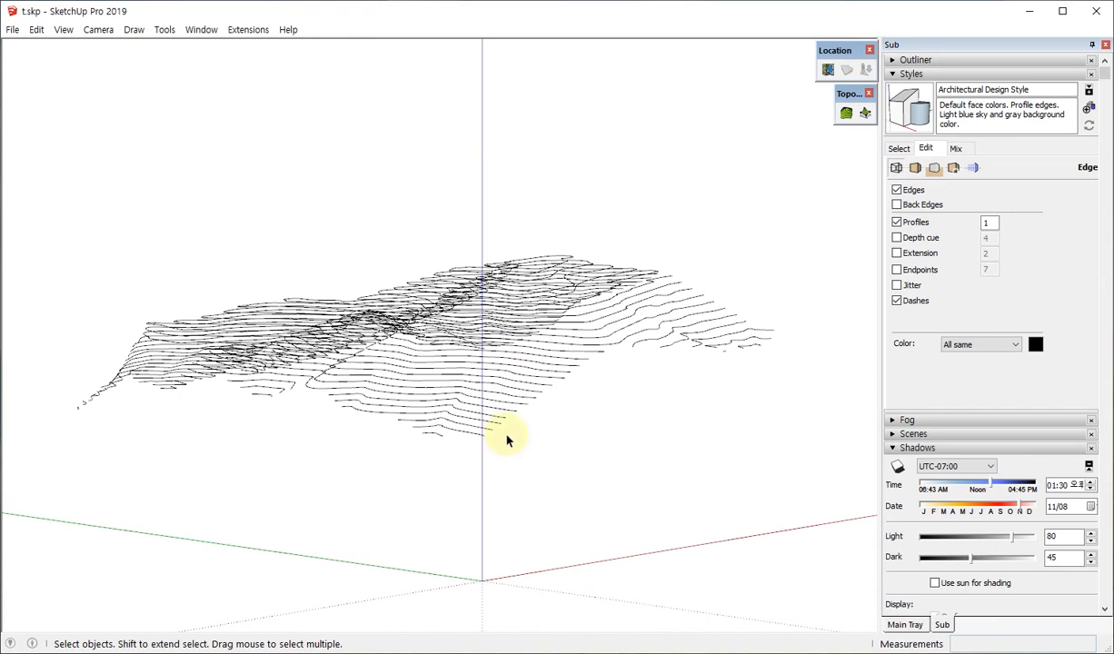
pyautogui.moveTo(614, 286); pyautogui.dragTo(398, 356, button='middle')
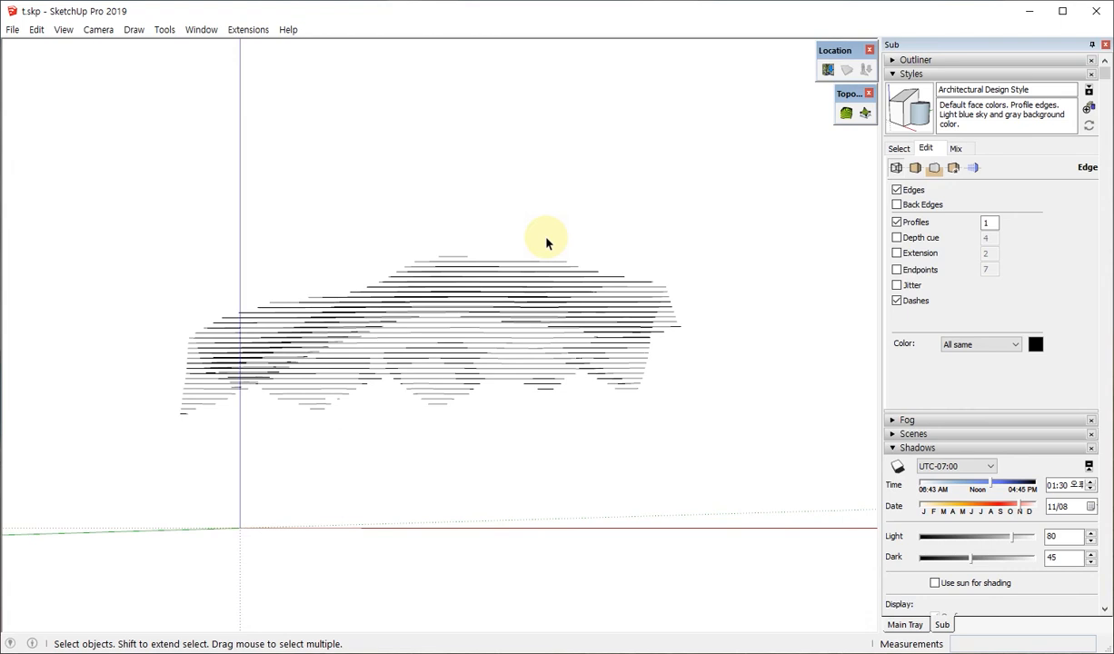
pyautogui.moveTo(546, 244); pyautogui.dragTo(482, 444, button='middle')
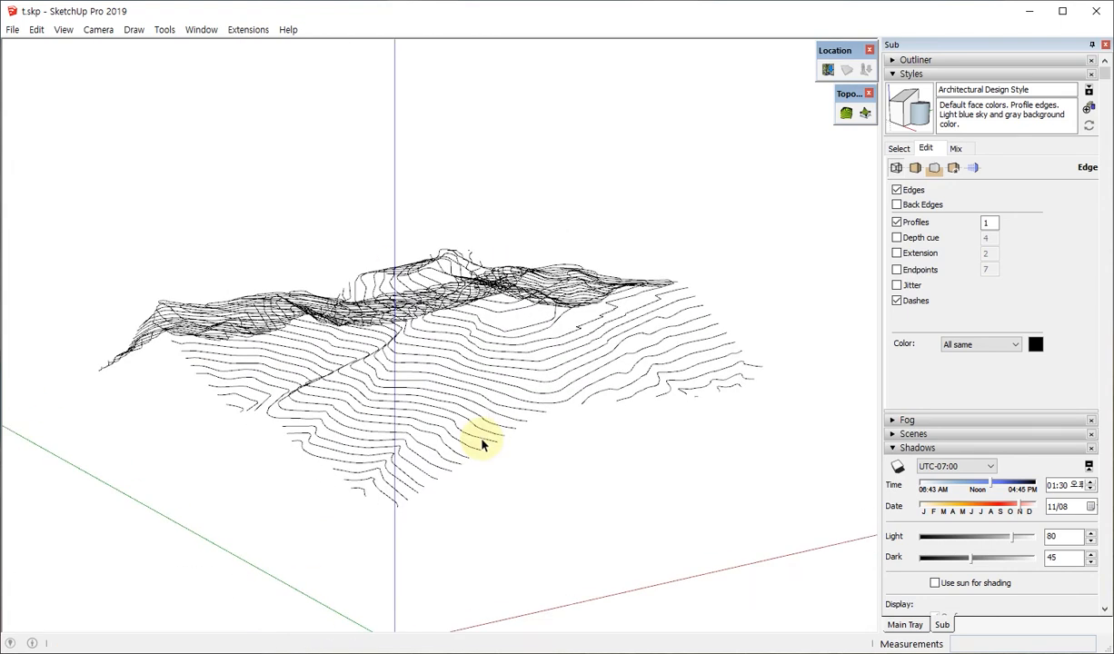
pyautogui.moveTo(506, 441); pyautogui.dragTo(510, 392, button='middle')
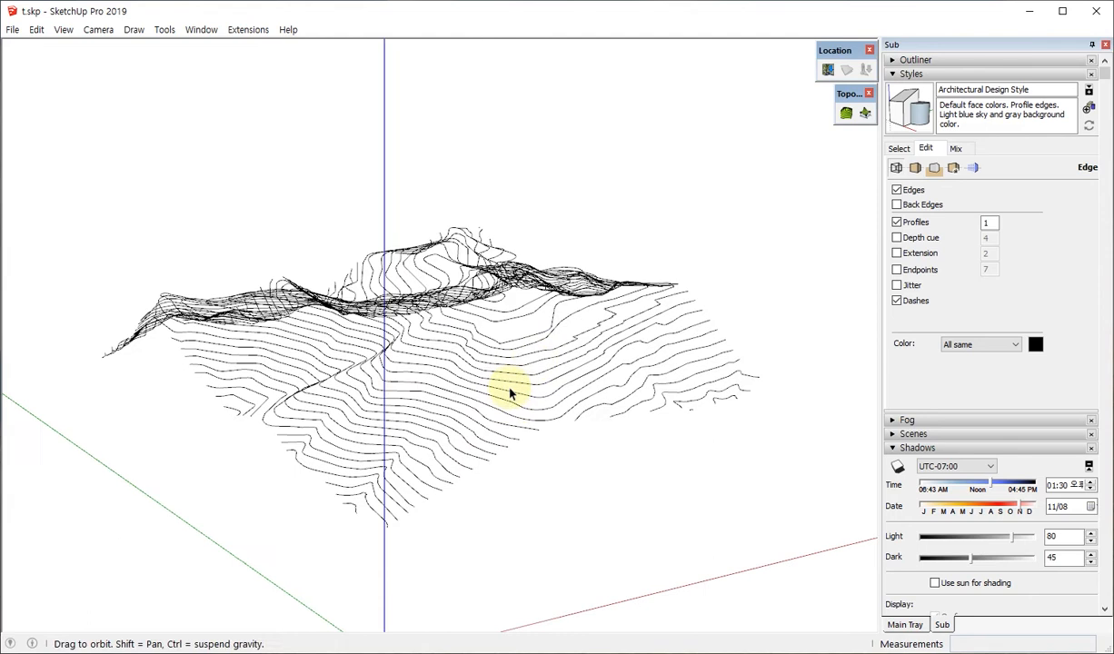
# Select the whole set of contour lines and load it into TopoShaper's terrain-from-contours tool.
pyautogui.moveTo(617, 448); pyautogui.dragTo(544, 376)
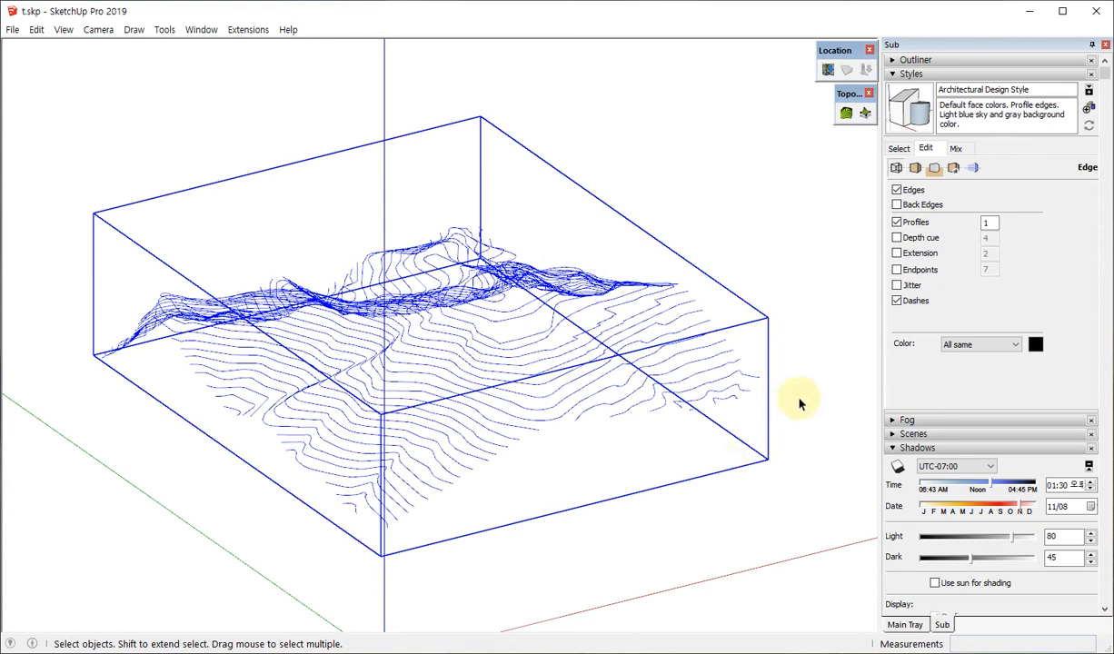
pyautogui.moveTo(460, 281); pyautogui.dragTo(797, 275, button='middle')
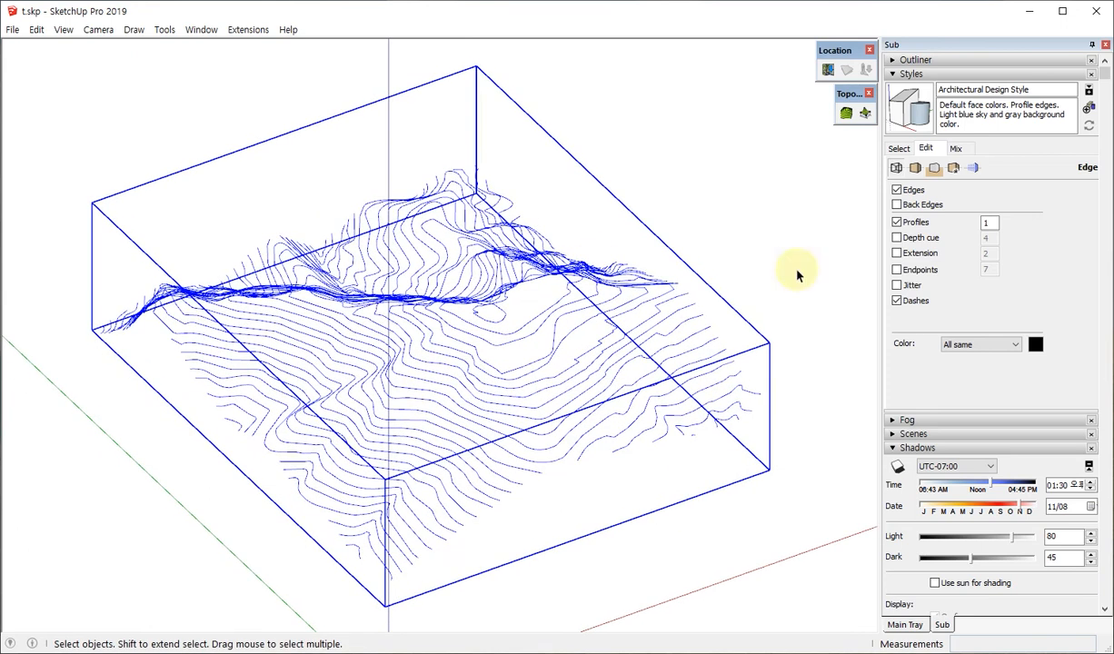
pyautogui.click(847, 113)
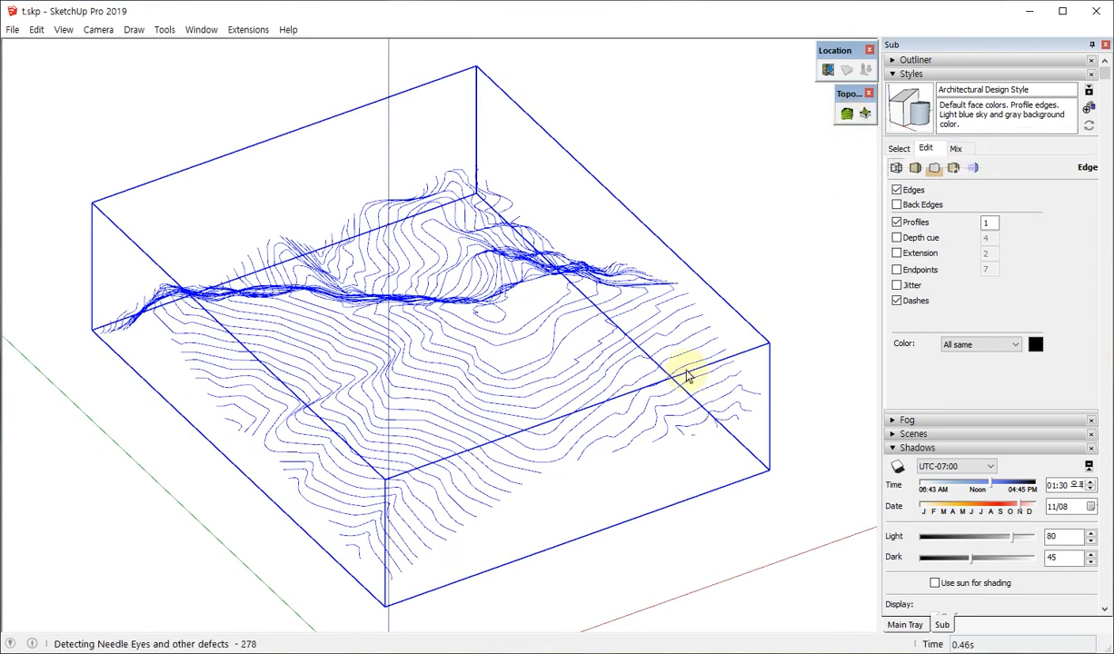
pyautogui.scroll(-6, 668, 382)
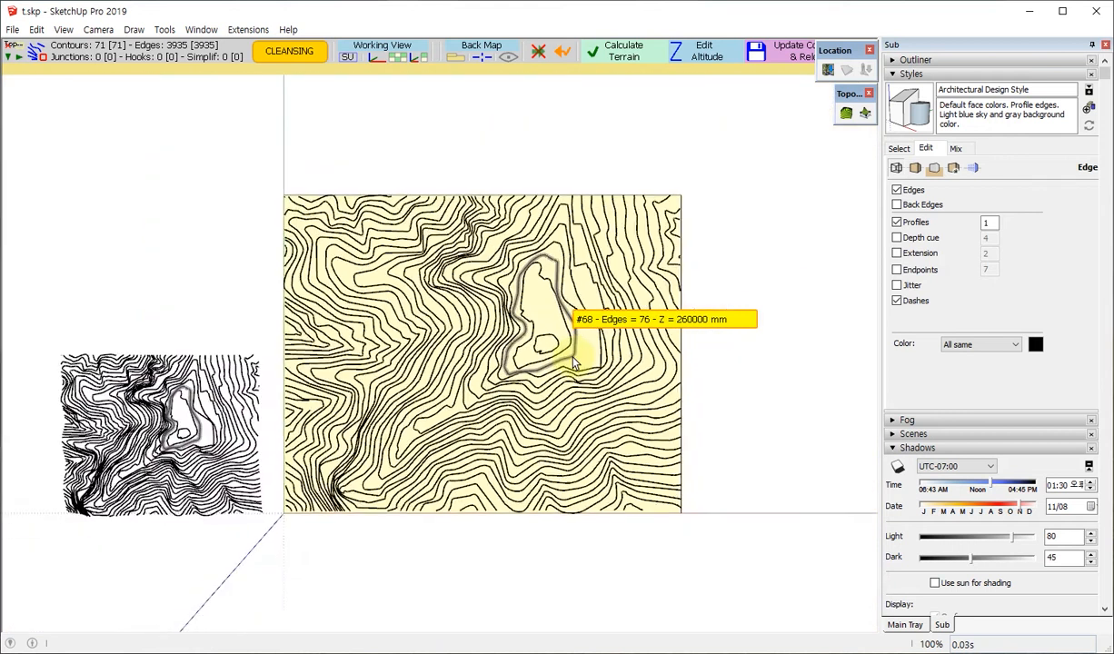
# Examine the contours in TopoShaper's cleansing view, especially around the closed summit contours, and exit the tool without calculating the terrain.
pyautogui.scroll(3, 215, 529)
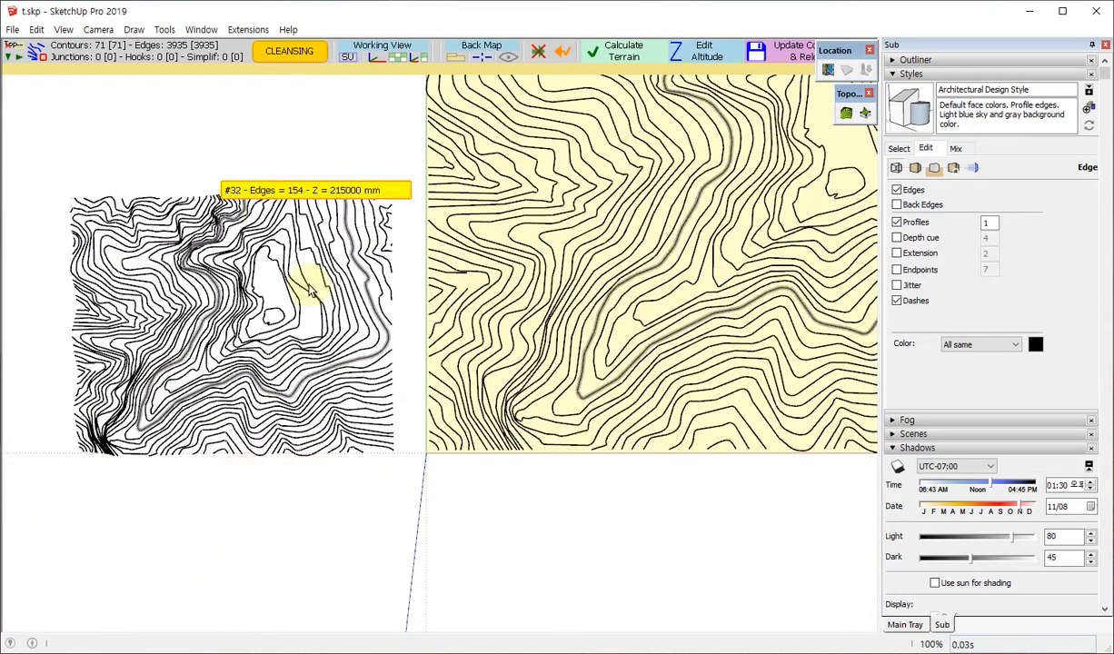
pyautogui.scroll(-4, 228, 474)
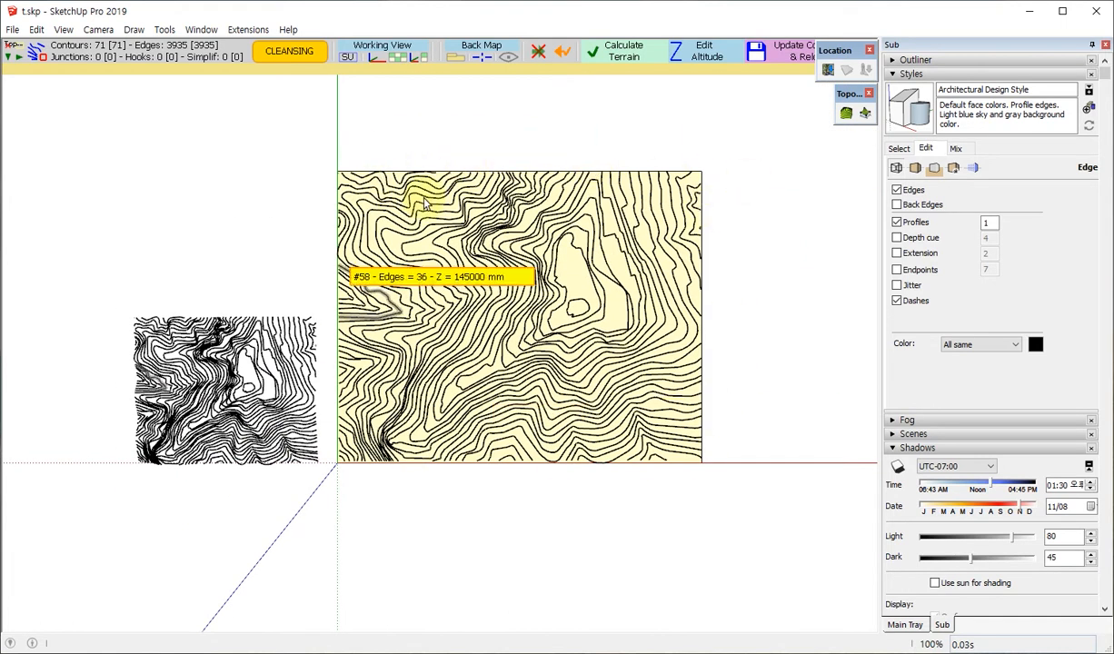
pyautogui.scroll(2, 457, 322)
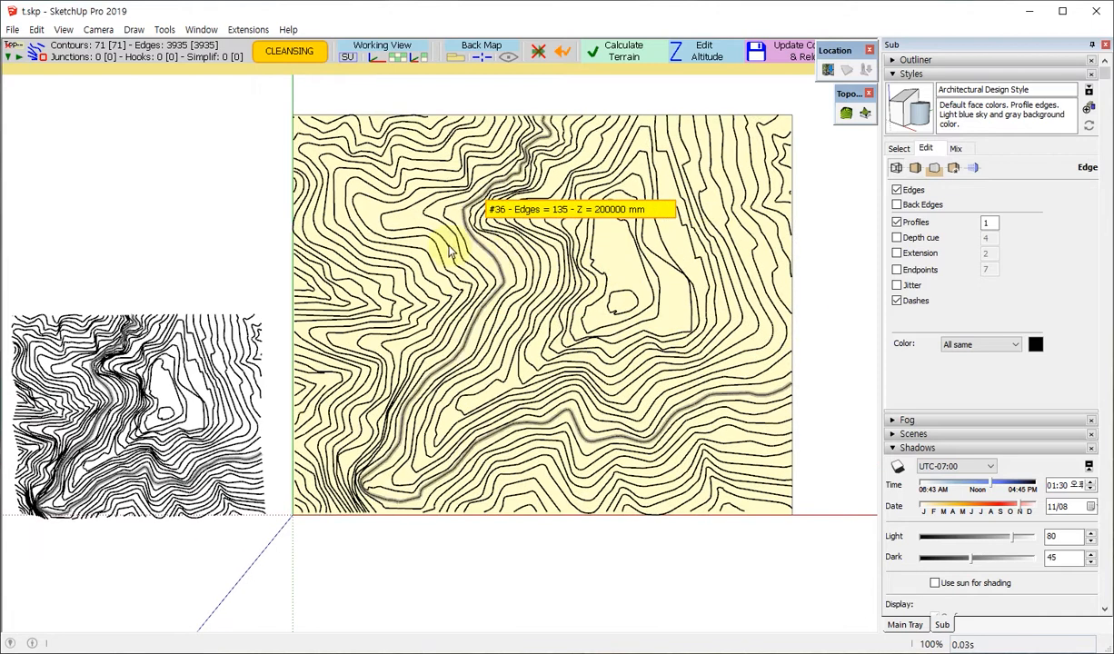
pyautogui.scroll(-1, 561, 266)
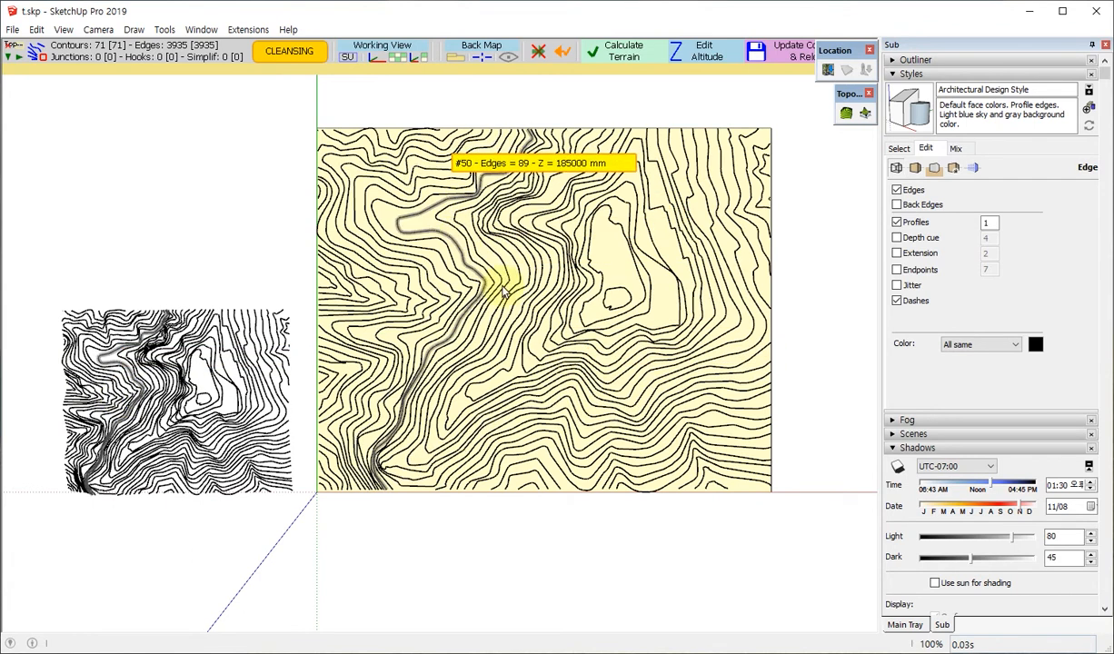
pyautogui.scroll(1, 480, 309)
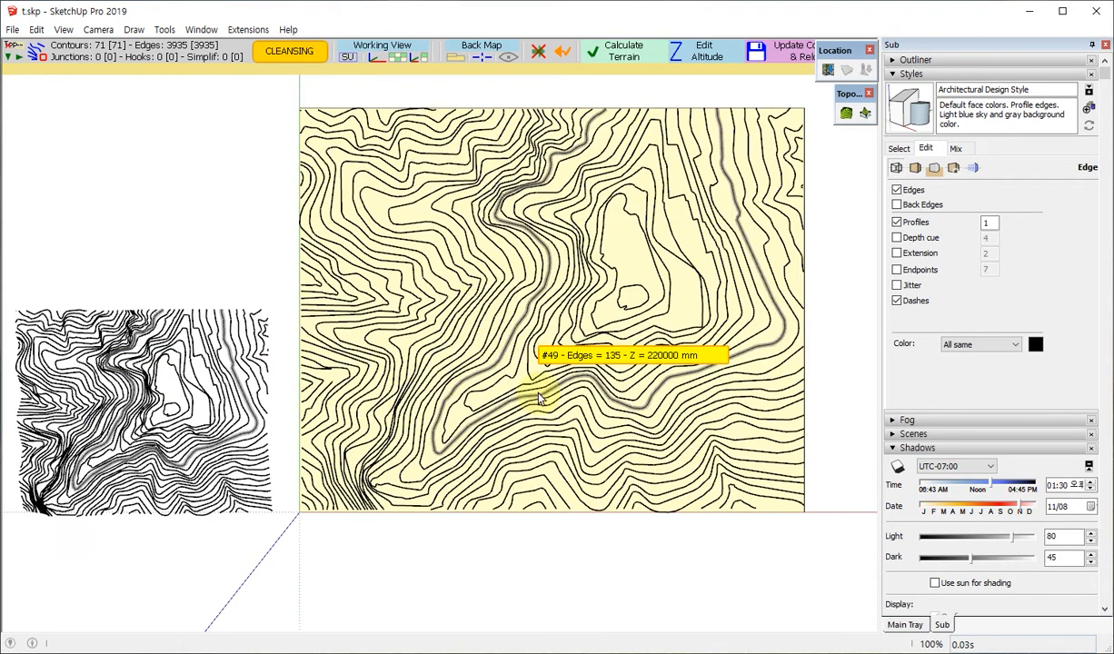
pyautogui.scroll(-2, 408, 457)
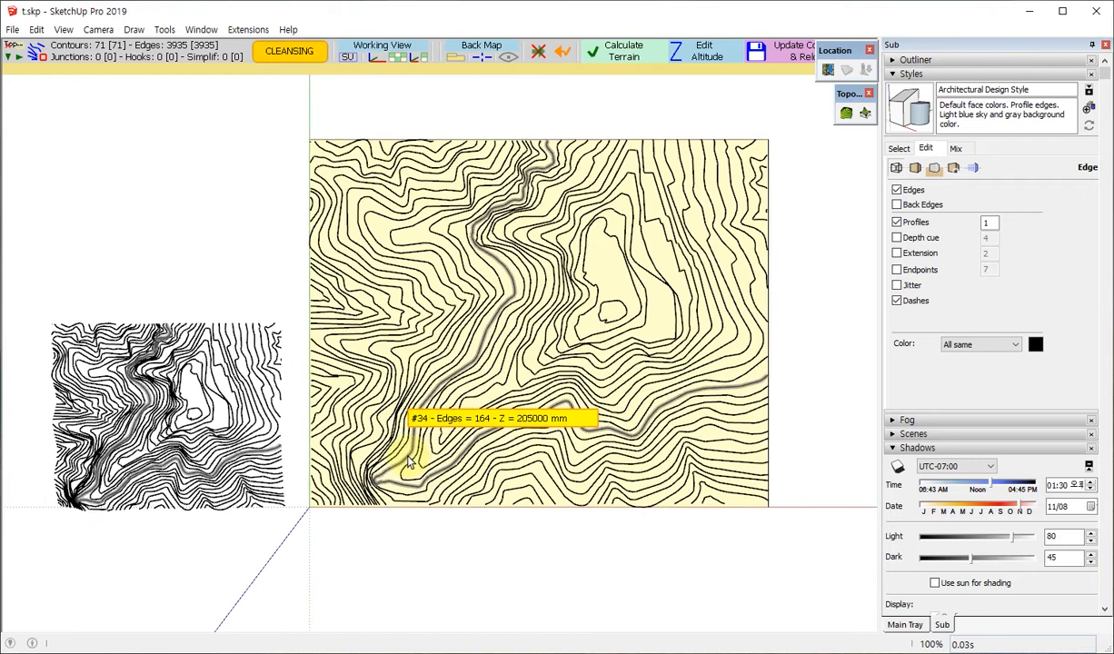
pyautogui.scroll(-1, 568, 322)
pyautogui.moveTo(498, 462); pyautogui.dragTo(518, 402, button='middle')
pyautogui.scroll(5, 511, 395)
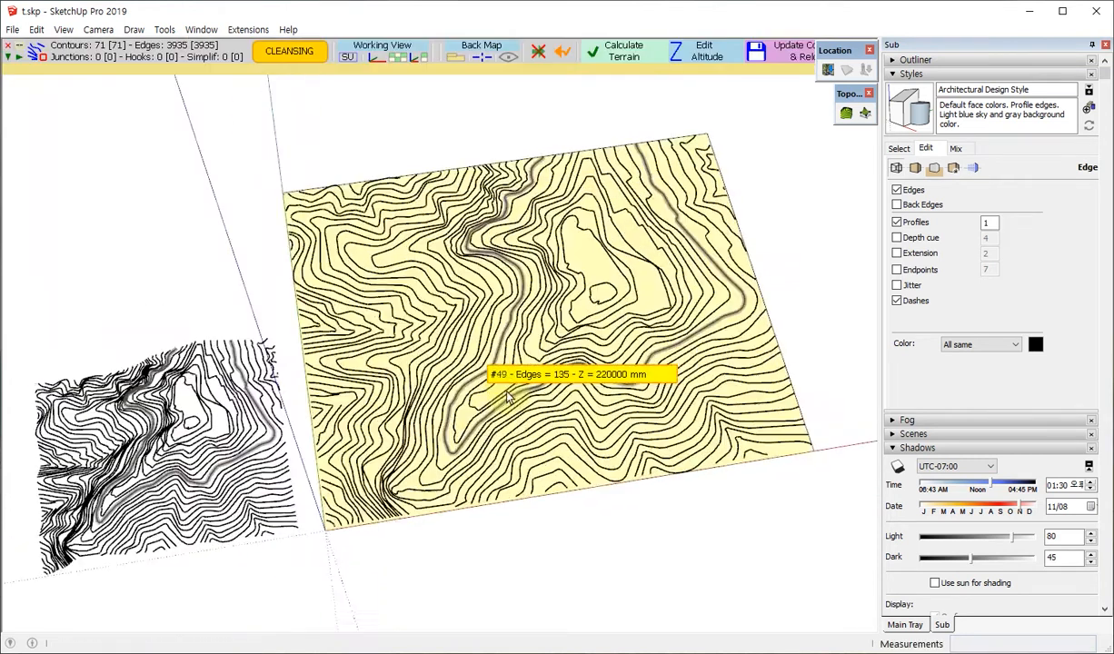
pyautogui.scroll(-3, 305, 524)
pyautogui.moveTo(629, 347); pyautogui.dragTo(648, 404, button='middle')
pyautogui.scroll(3, 621, 194)
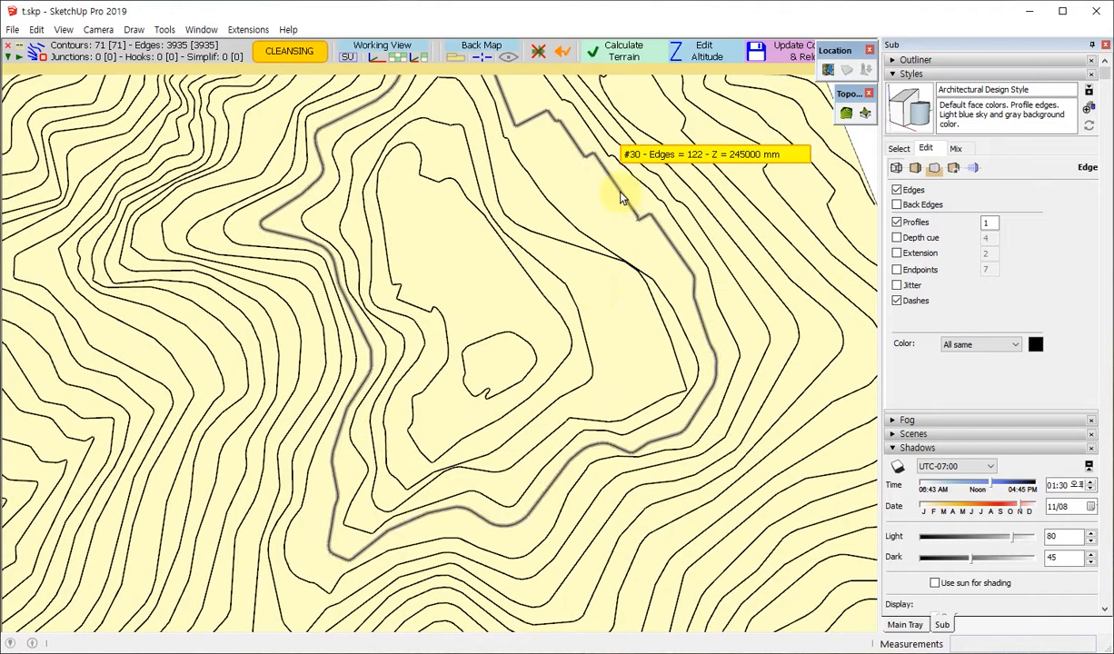
pyautogui.scroll(-2, 730, 403)
pyautogui.scroll(3, 603, 308)
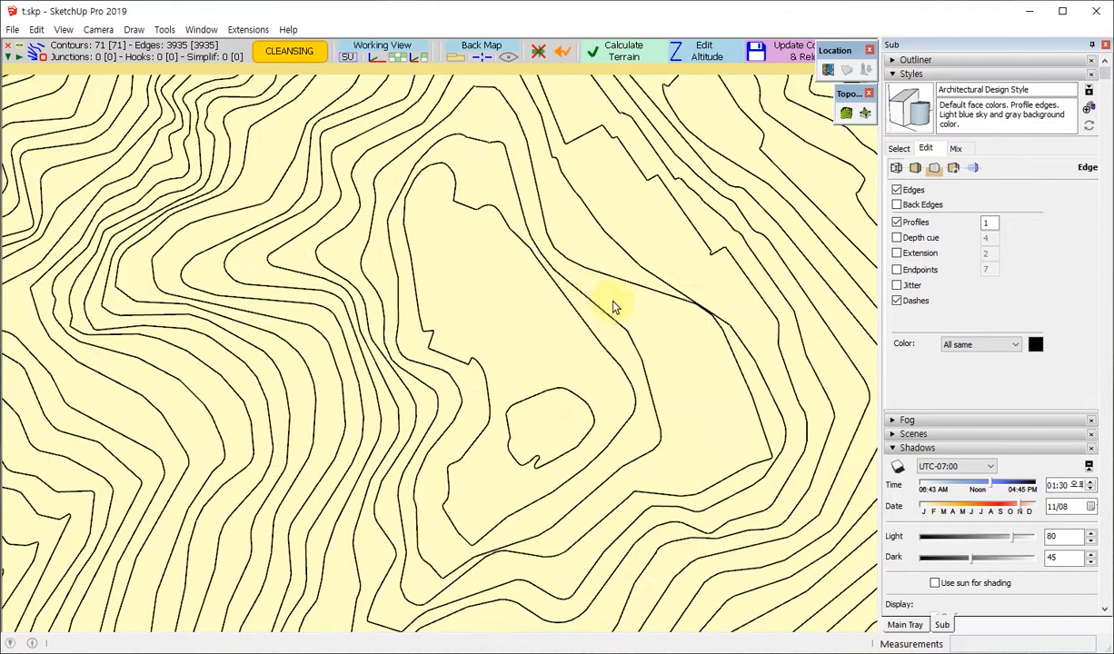
pyautogui.press('space')
# In top view, draw a short line outward from the sharp kink of the contour surrounding the small closed summit loop.
pyautogui.scroll(-2, 645, 309)
pyautogui.moveTo(583, 345); pyautogui.dragTo(470, 427, button='middle')
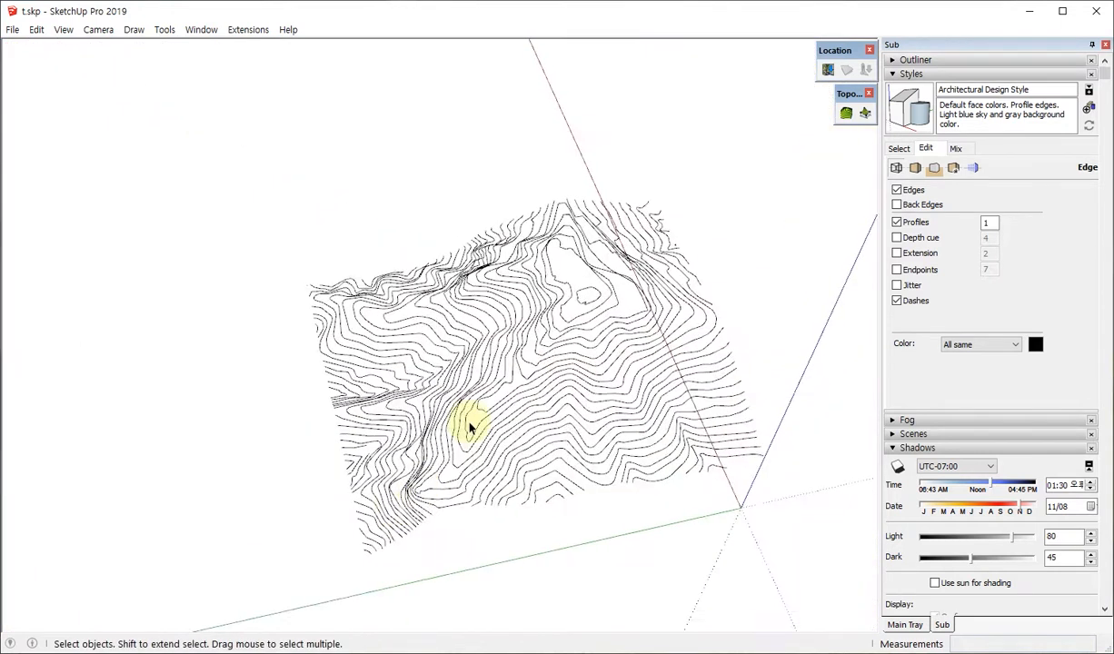
pyautogui.scroll(3, 513, 398)
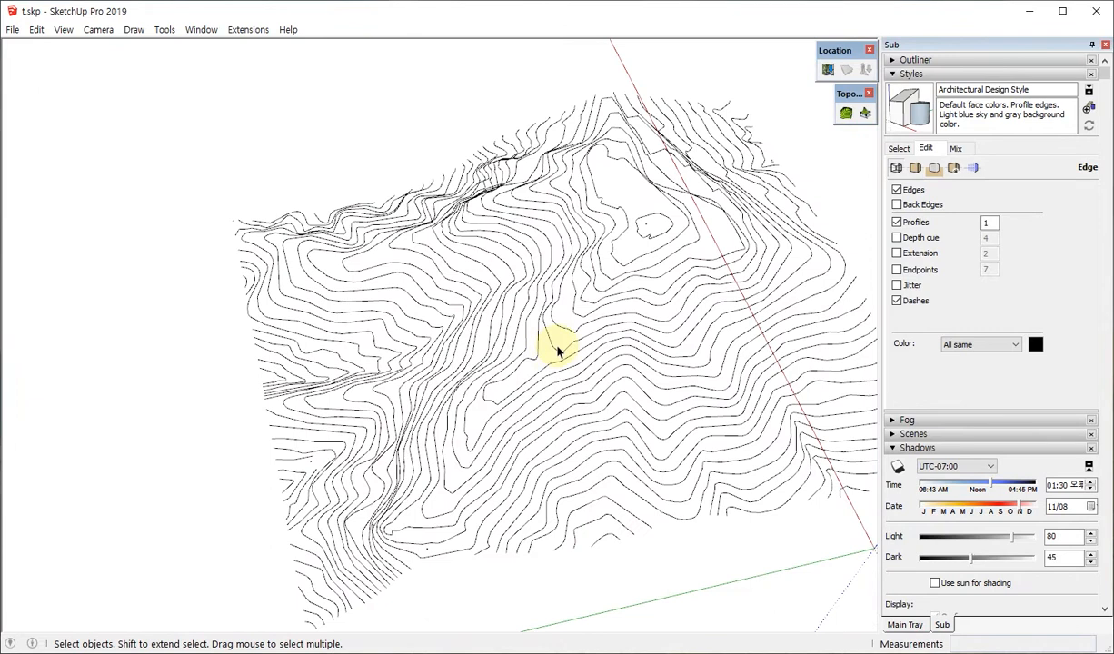
pyautogui.moveTo(607, 298); pyautogui.dragTo(664, 400, button='middle')
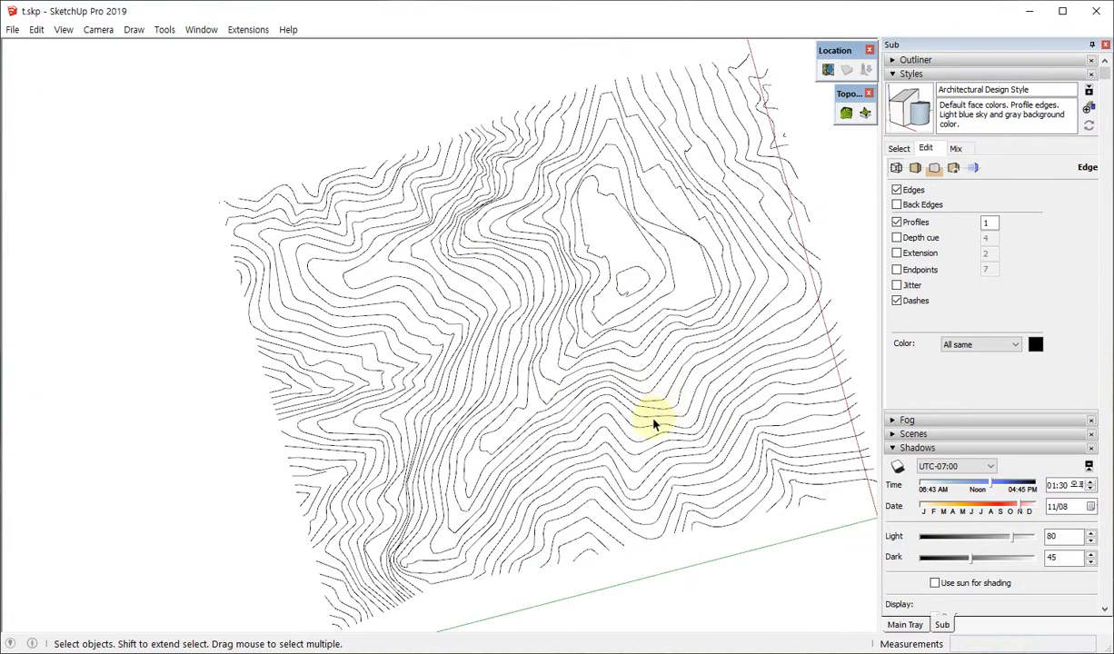
pyautogui.press('F2')
pyautogui.scroll(4, 495, 355)
pyautogui.keyDown('shift'); pyautogui.moveTo(509, 514); pyautogui.dragTo(580, 341, button='middle'); pyautogui.keyUp('shift')
pyautogui.scroll(1, 536, 336)
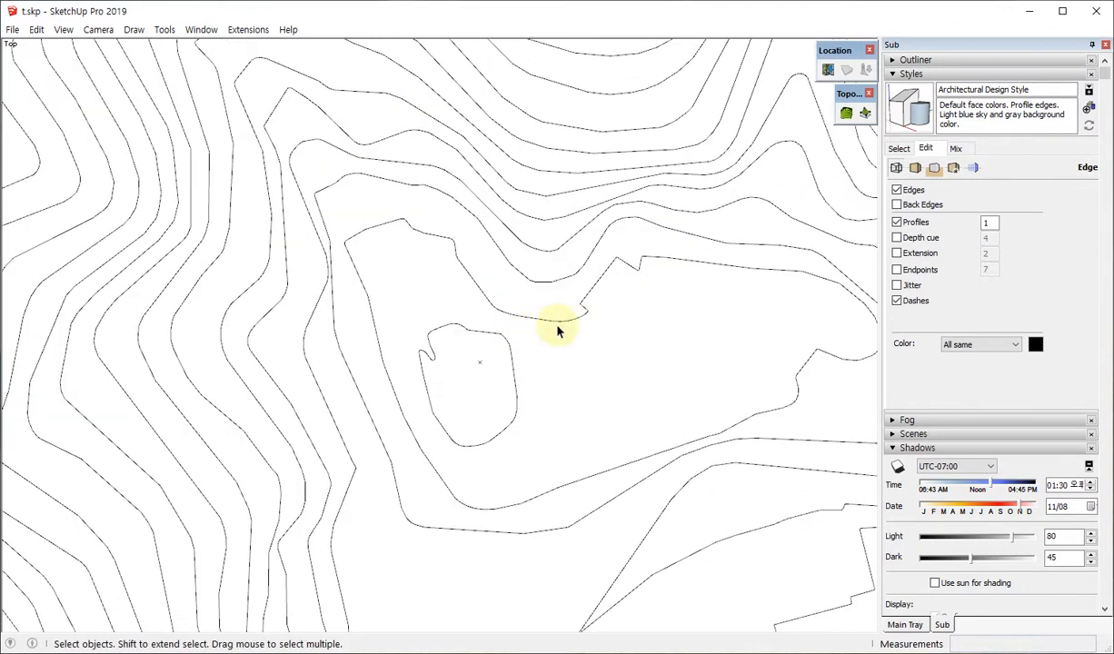
pyautogui.scroll(5, 567, 318)
pyautogui.press('l')
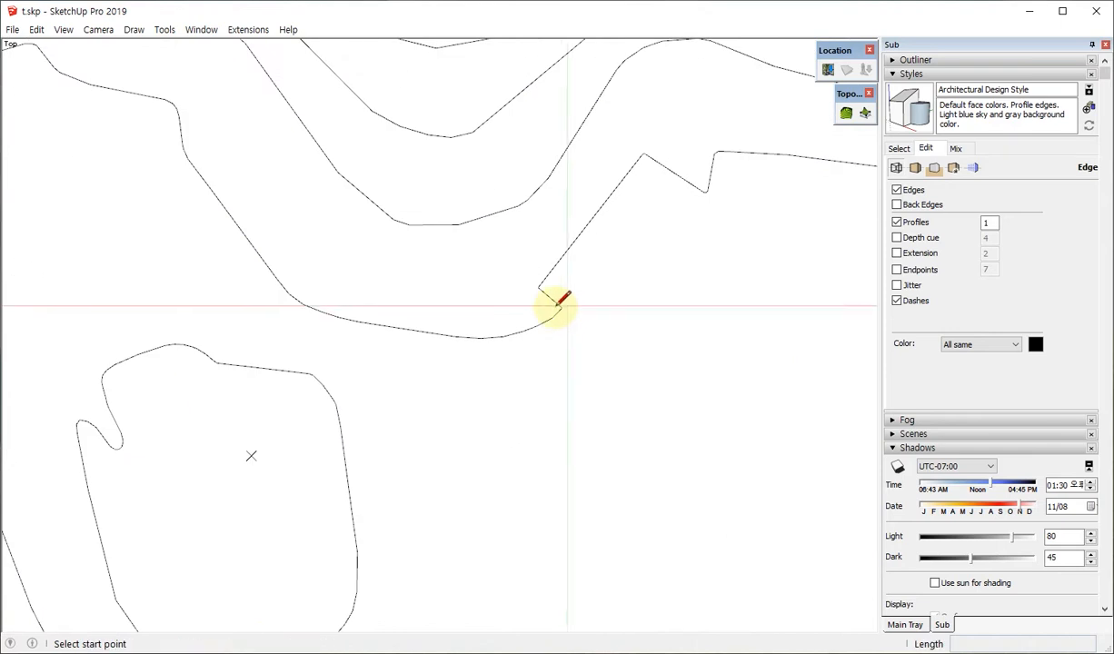
pyautogui.press('space')
pyautogui.click(559, 313)
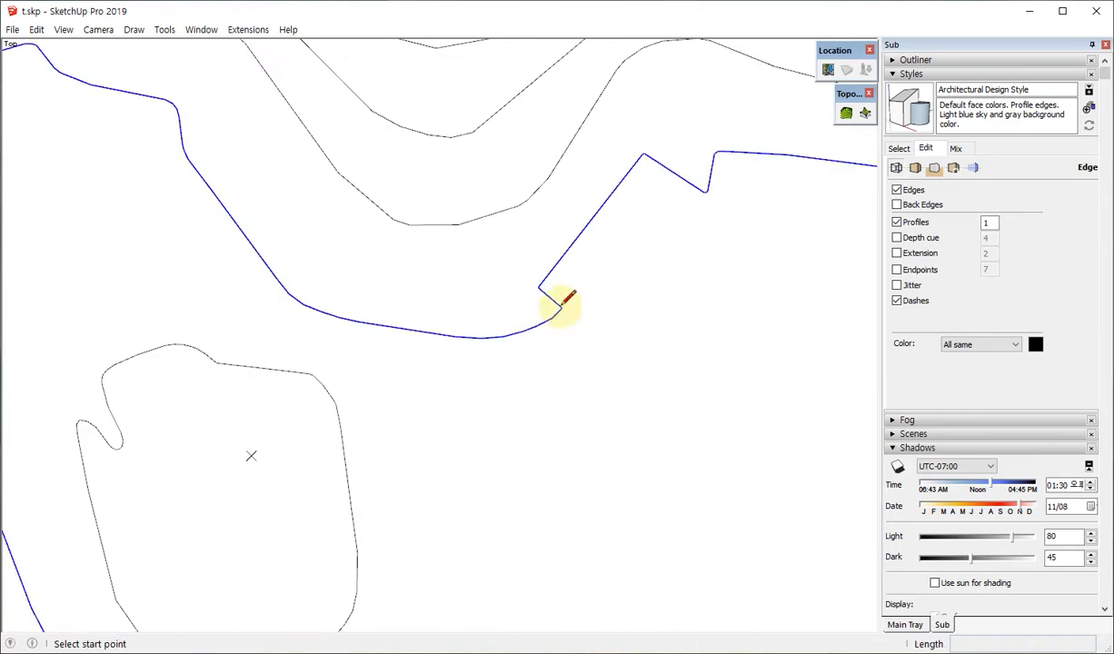
pyautogui.click(561, 308)
pyautogui.click(611, 320)
pyautogui.press('space')
# Break the contour around the small summit loop at its other bend and erase the curved section between that bend and the kink.
pyautogui.press('l')
pyautogui.click(288, 293)
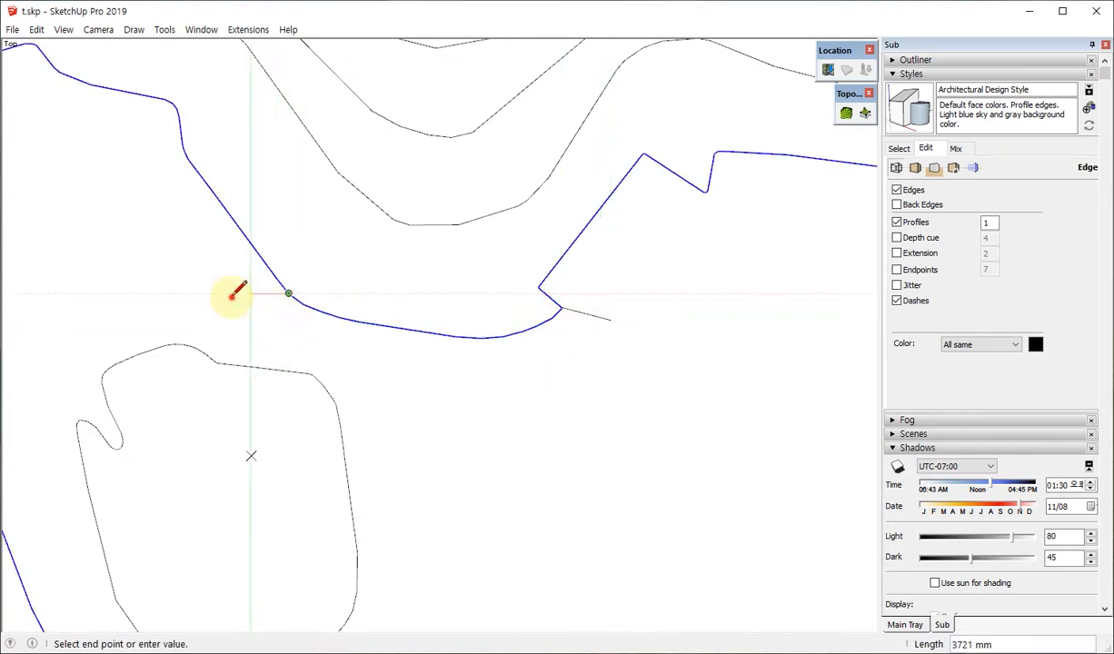
pyautogui.press('Escape')
pyautogui.press('e')
# Draw a chord across the bulge of the adjacent outer contour and erase the bulge and the chord, leaving the contour open there.
pyautogui.scroll(-6, 373, 324)
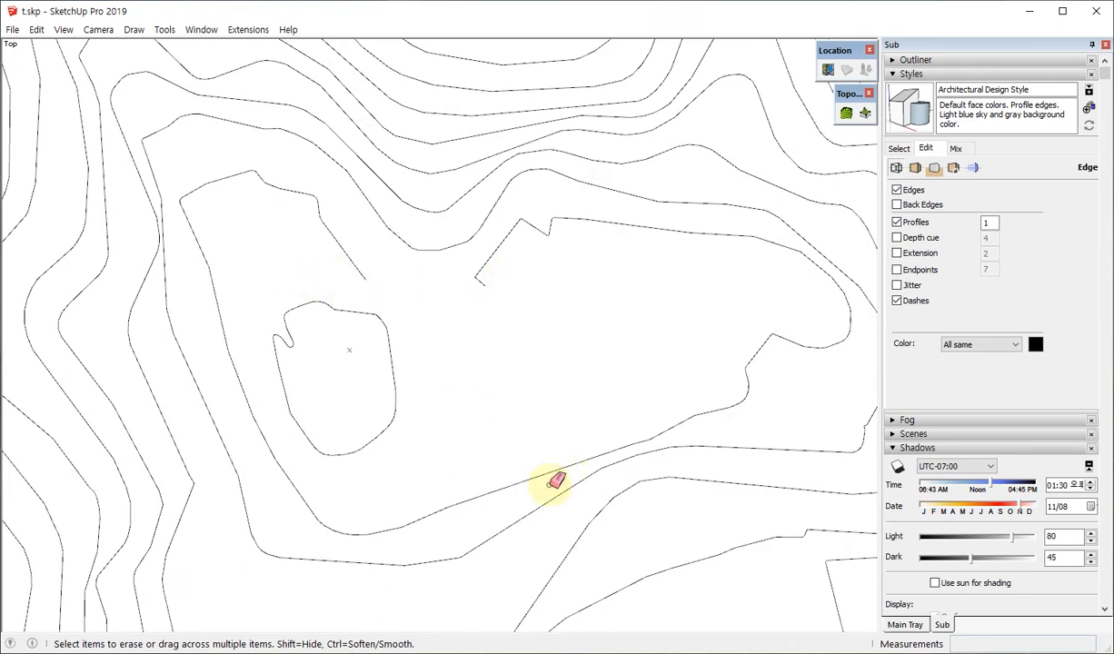
pyautogui.scroll(3, 427, 430)
pyautogui.scroll(-3, 455, 194)
pyautogui.scroll(5, 398, 308)
pyautogui.press('l')
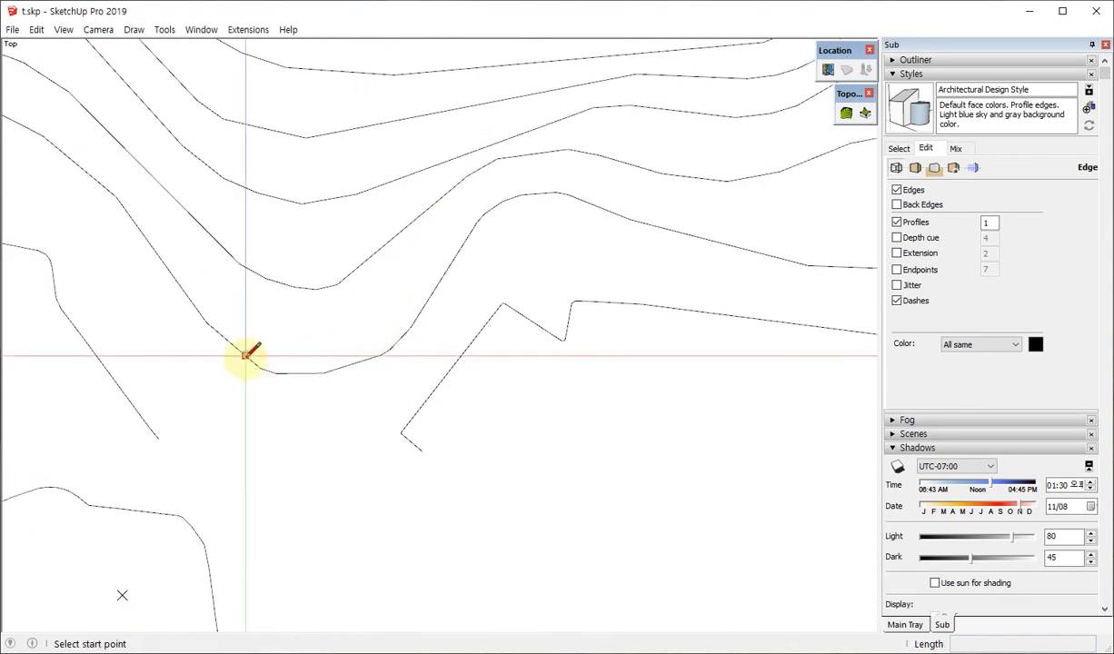
pyautogui.click(245, 355)
pyautogui.click(409, 327)
pyautogui.press('space')
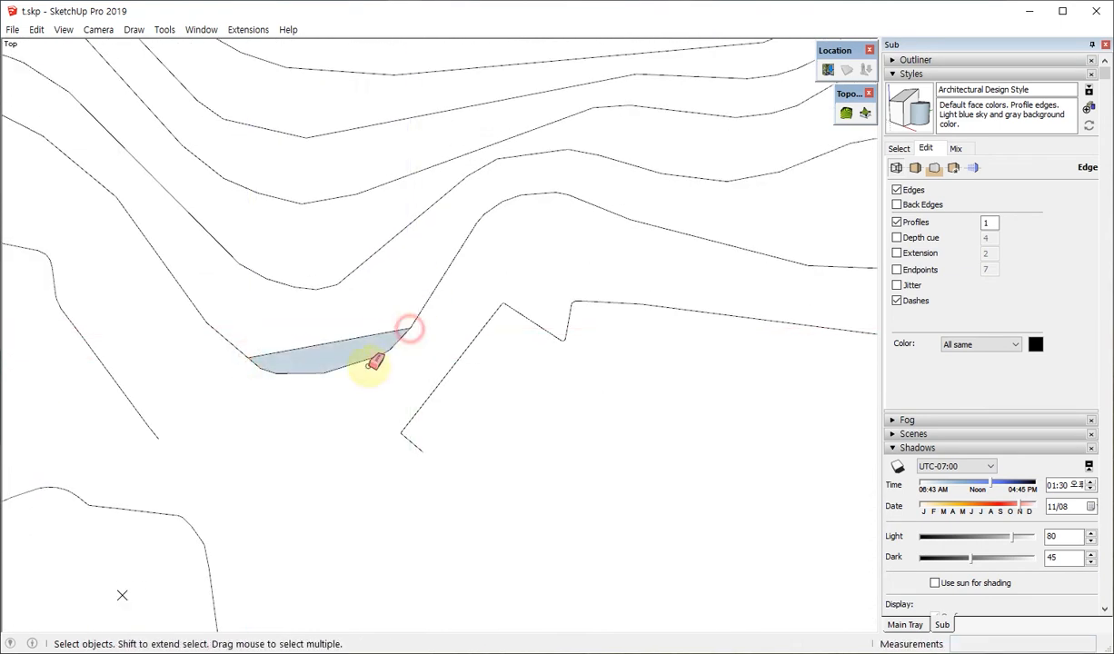
pyautogui.click(309, 349)
pyautogui.press('space')
# Select the complete set of opened contour lines and load it into TopoShaper's contour cleansing view.
pyautogui.scroll(-8, 518, 327)
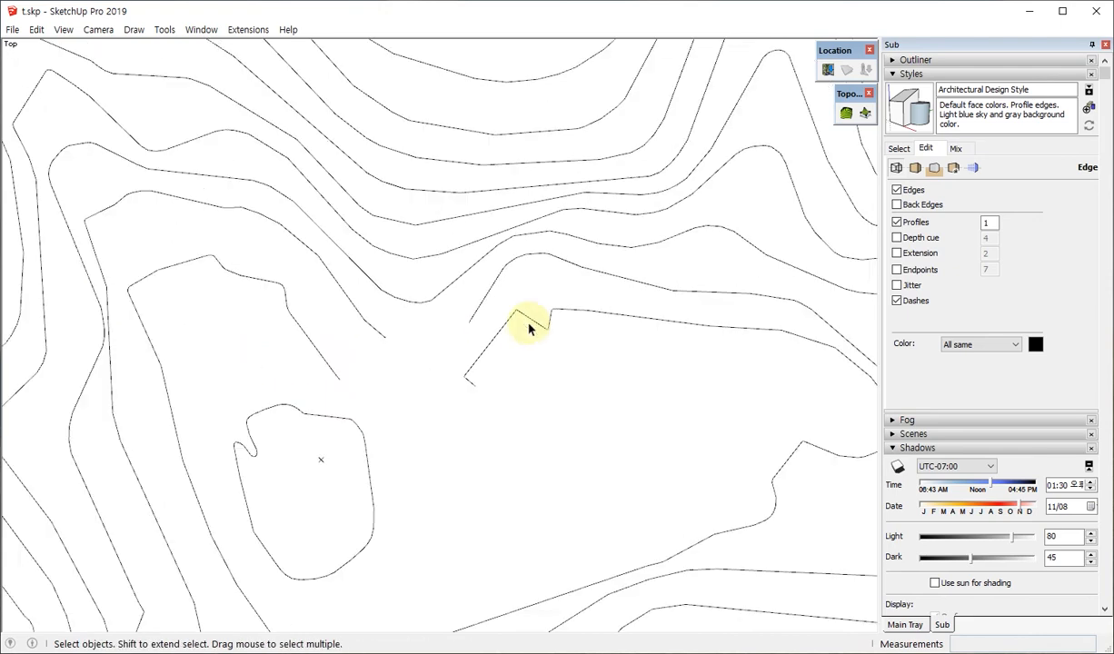
pyautogui.click(745, 264)
pyautogui.moveTo(696, 409); pyautogui.dragTo(669, 145)
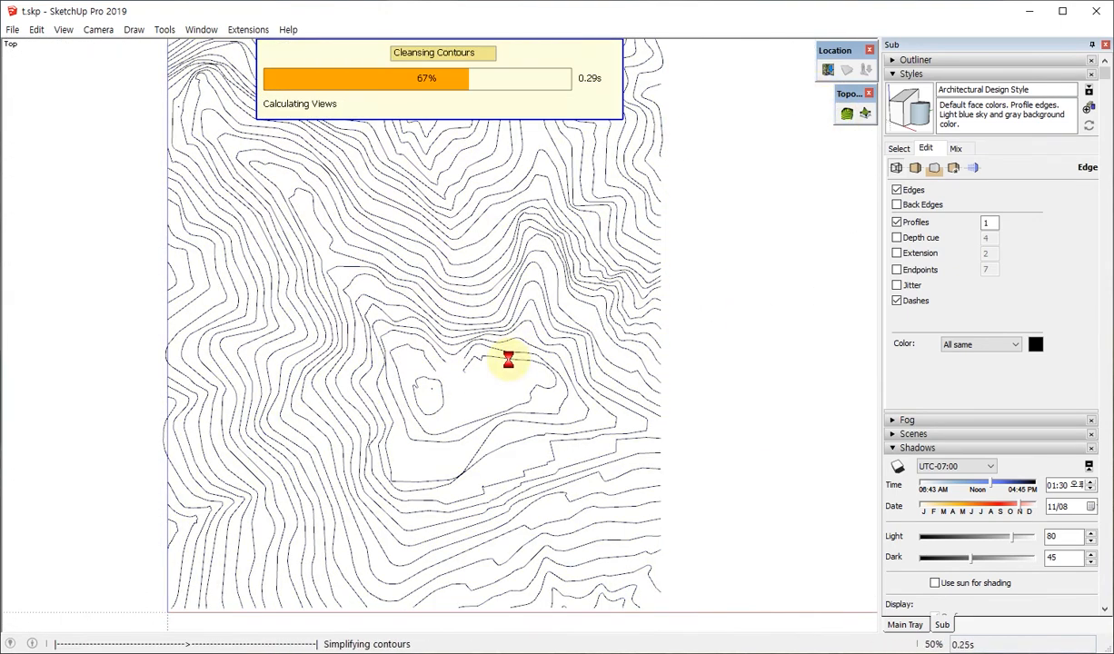
pyautogui.scroll(-3, 568, 358)
pyautogui.scroll(6, 568, 358)
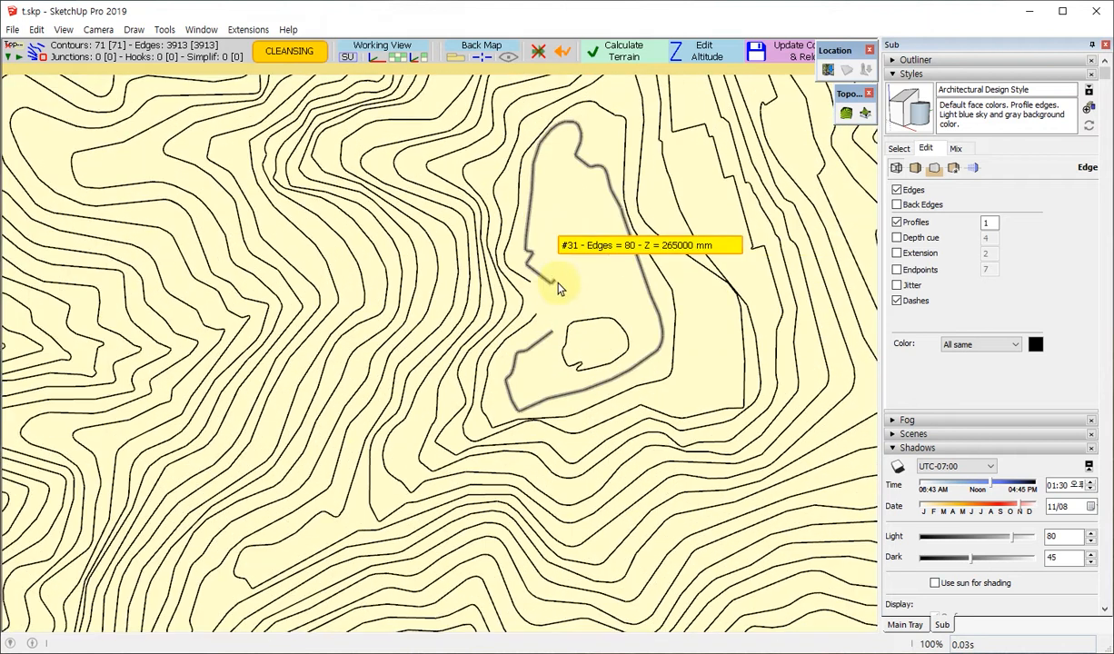
# Connect the open ends of the 265000 mm contour and of the neighbouring outer contour with curved junctions.
pyautogui.scroll(-3, 642, 294)
pyautogui.scroll(6, 584, 293)
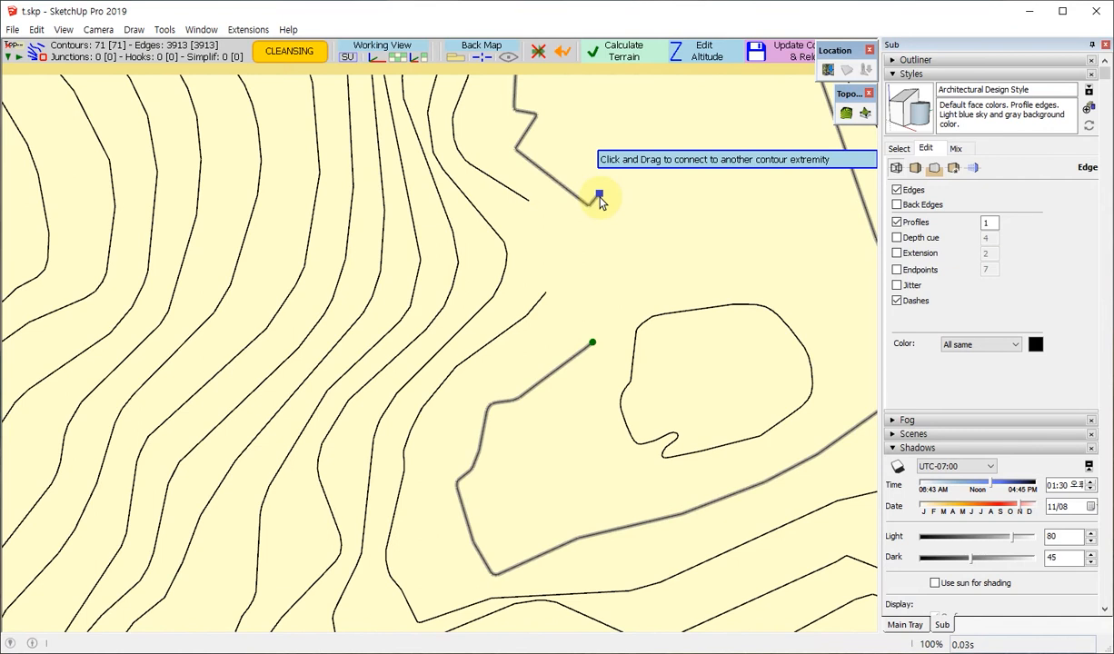
pyautogui.moveTo(599, 198); pyautogui.dragTo(593, 350)
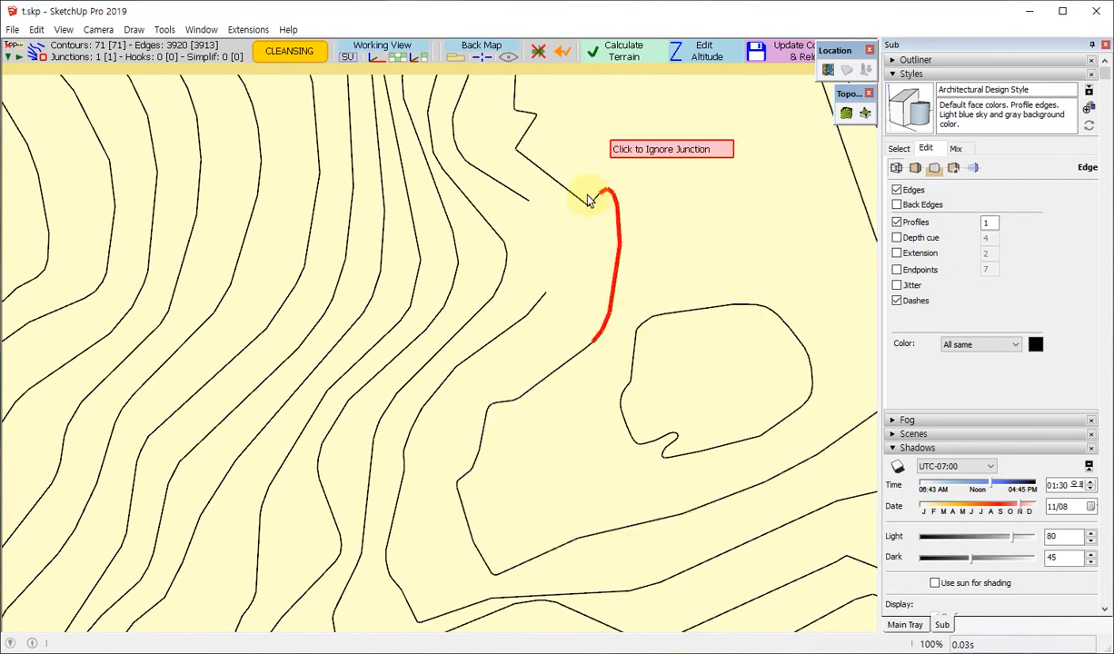
pyautogui.moveTo(529, 200); pyautogui.dragTo(546, 295)
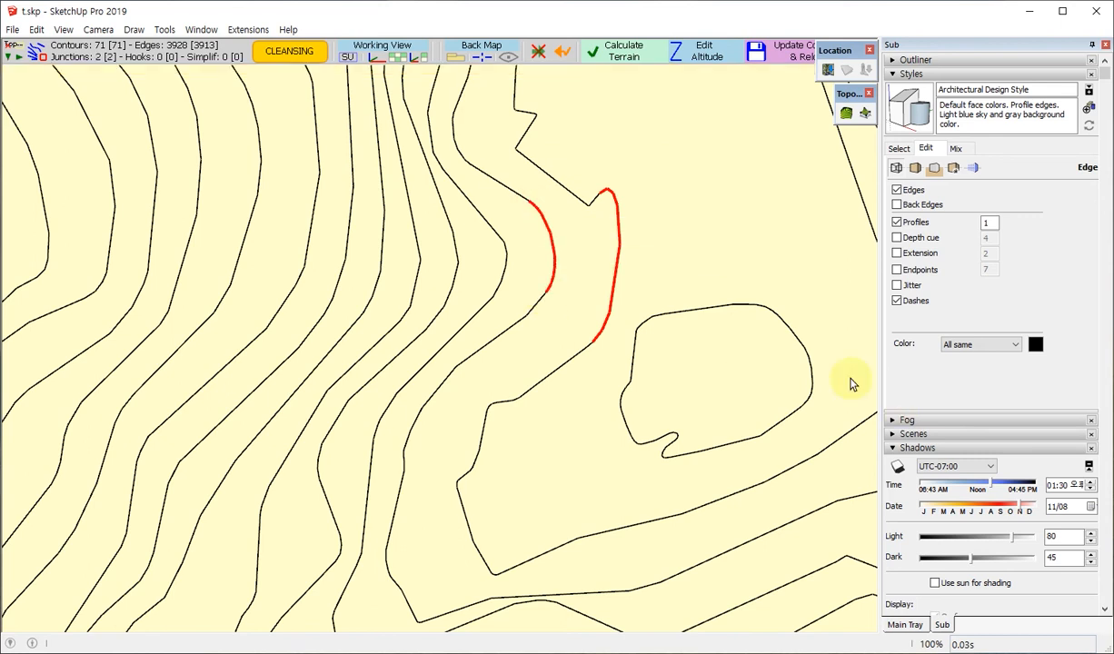
# Open the contour altitude editor with a 10000 mm increment and try assigning 0 mm to one contour.
pyautogui.scroll(-6, 570, 355)
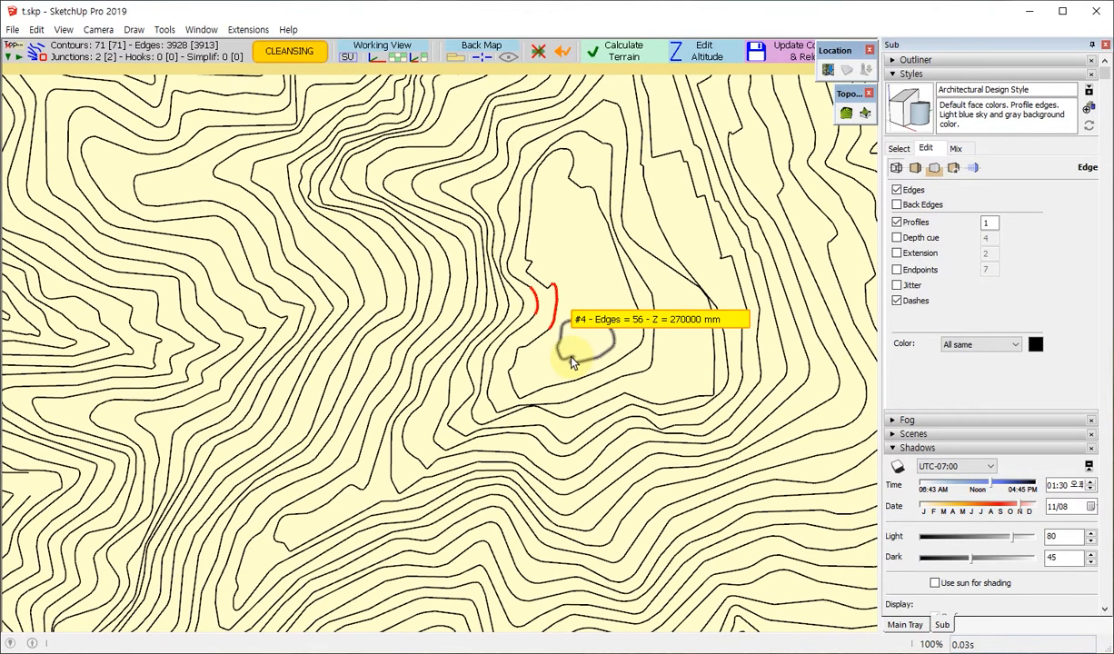
pyautogui.scroll(-5, 572, 363)
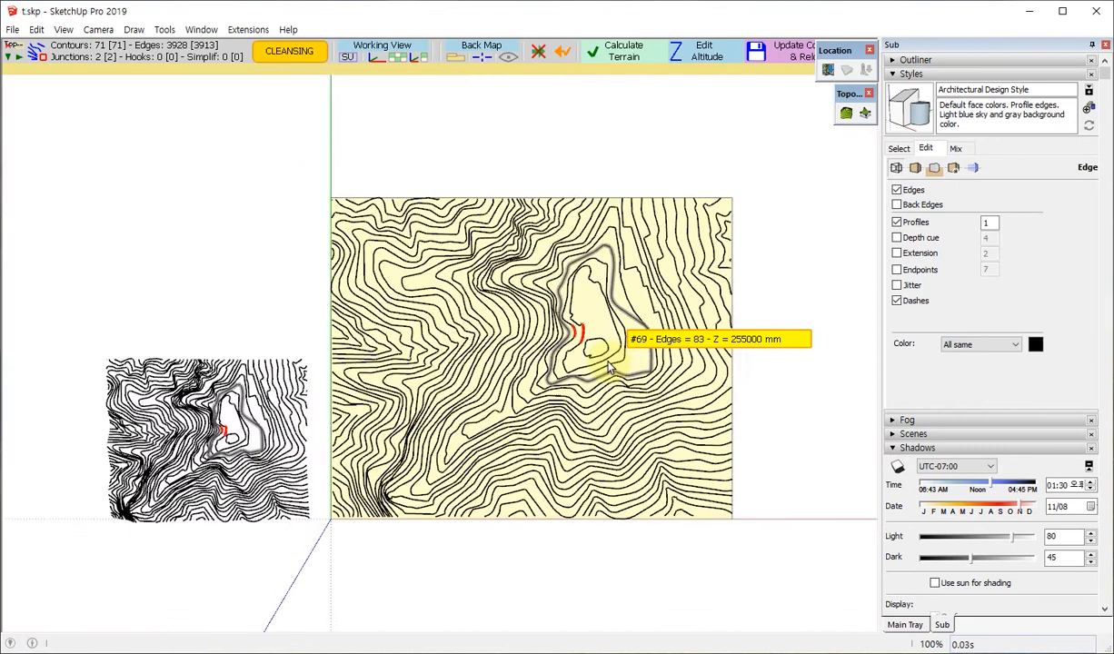
pyautogui.scroll(3, 372, 409)
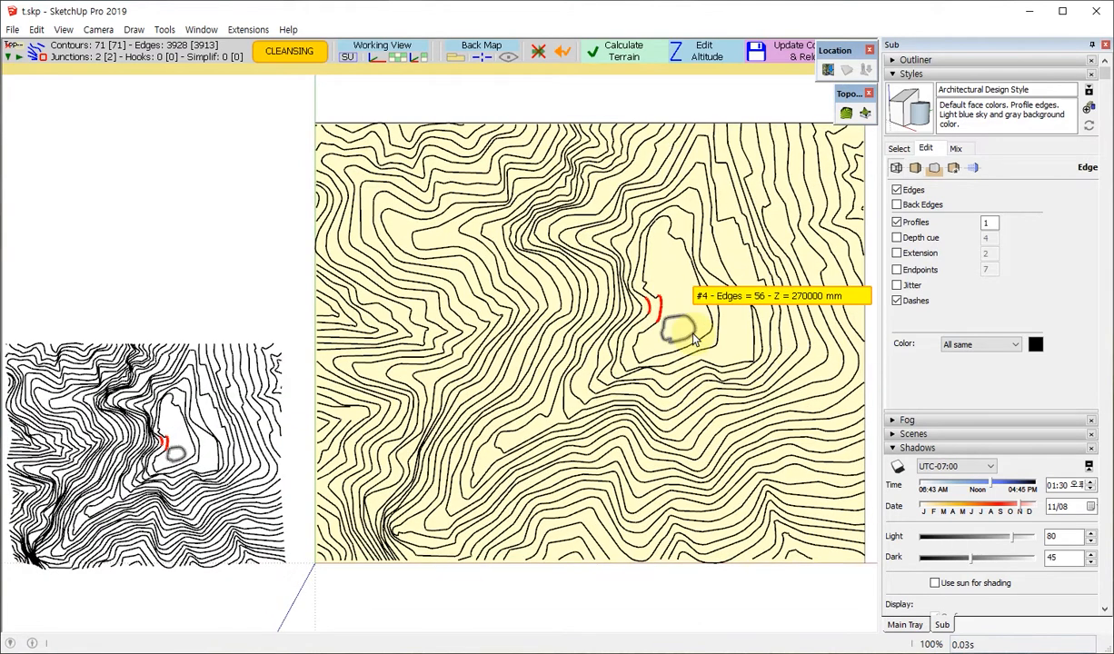
pyautogui.scroll(-3, 363, 291)
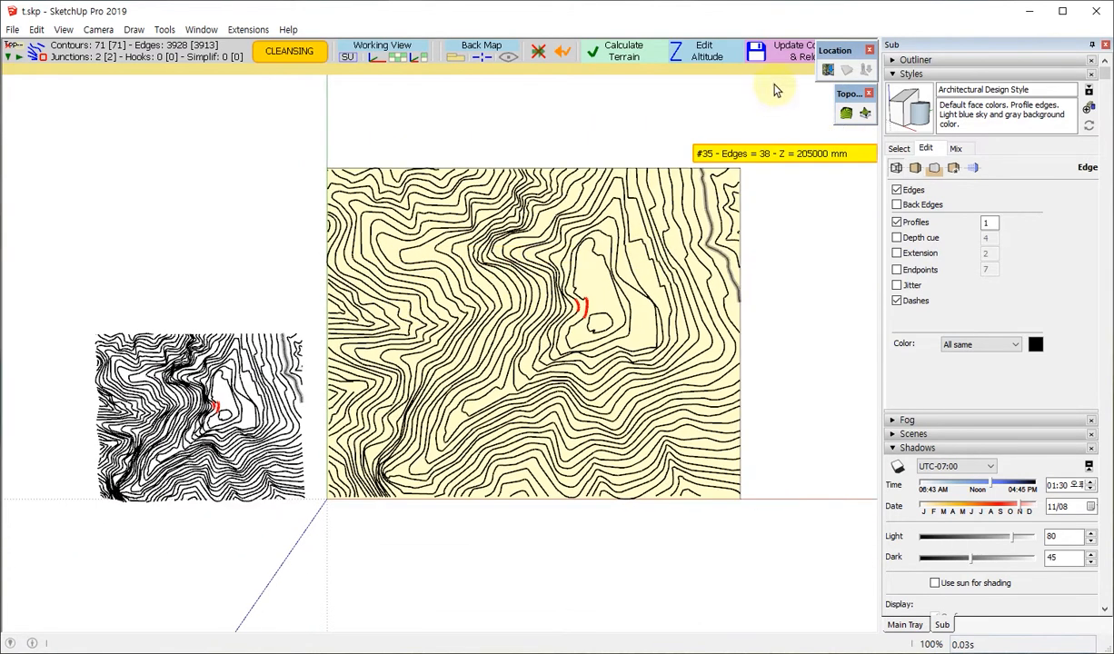
pyautogui.click(733, 60)
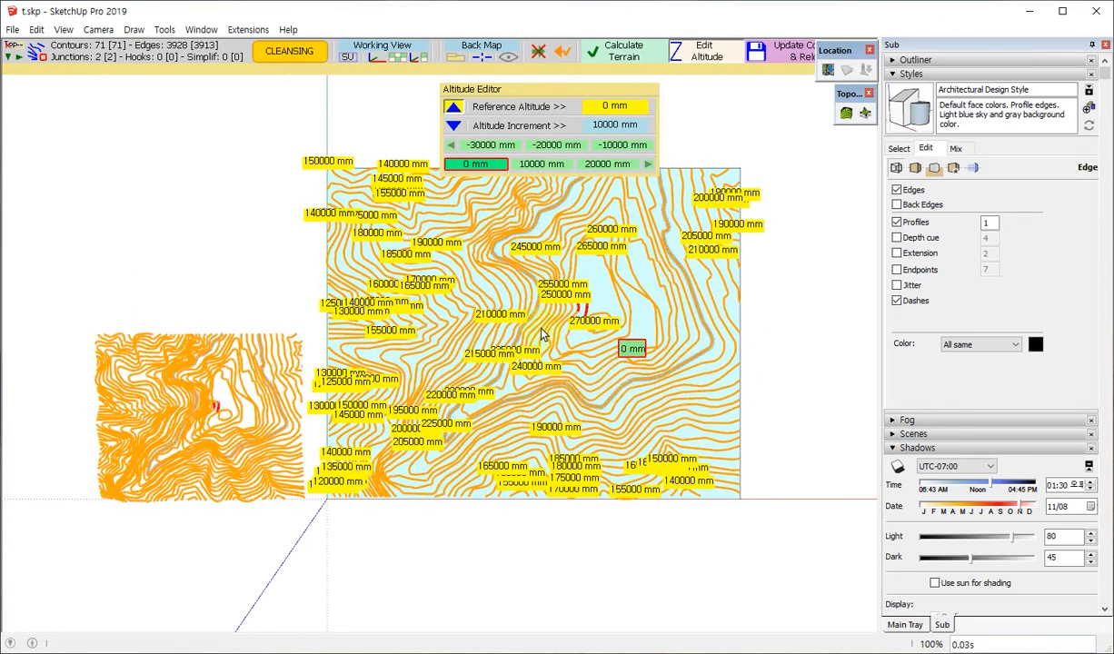
pyautogui.moveTo(523, 398); pyautogui.dragTo(556, 38, button='middle')
pyautogui.moveTo(411, 398); pyautogui.dragTo(347, 370, button='middle')
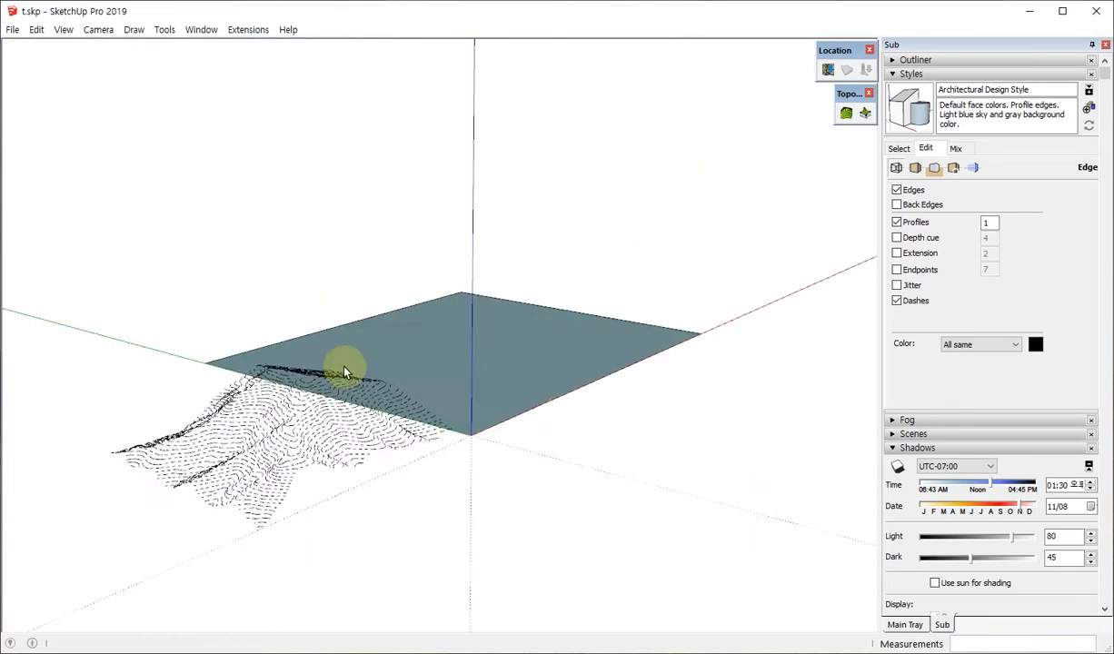
pyautogui.scroll(3, 322, 333)
pyautogui.moveTo(510, 374); pyautogui.dragTo(638, 364, button='middle')
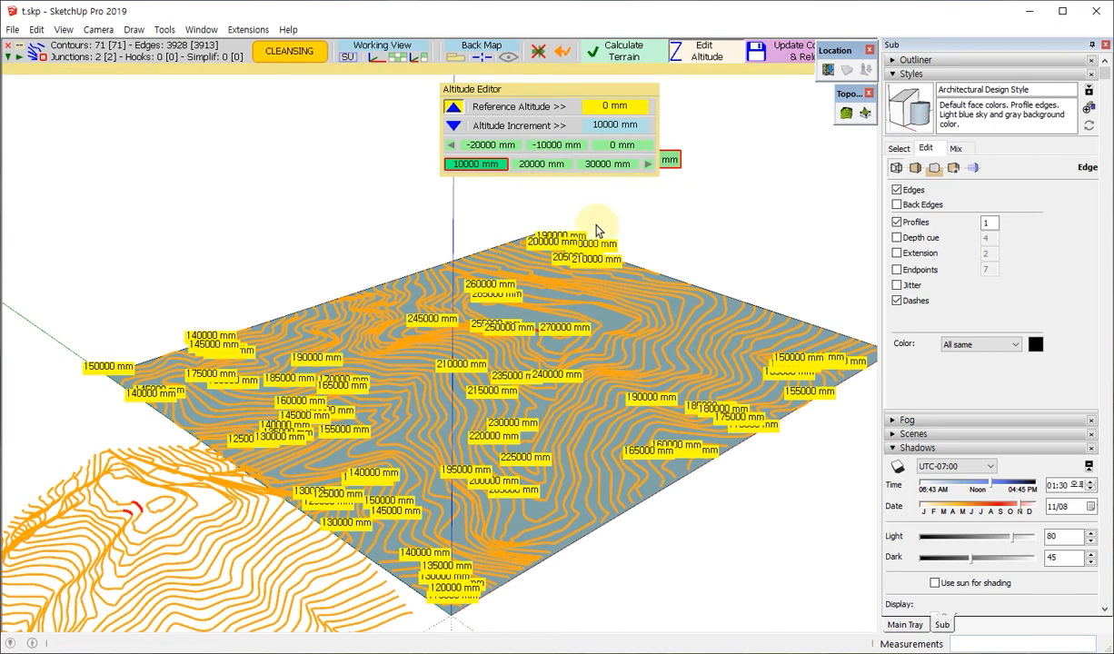
# Try assigning 10000 mm to another contour and compare the changed contours with the rest from the side and obliquely.
pyautogui.moveTo(589, 229); pyautogui.dragTo(305, 258, button='middle')
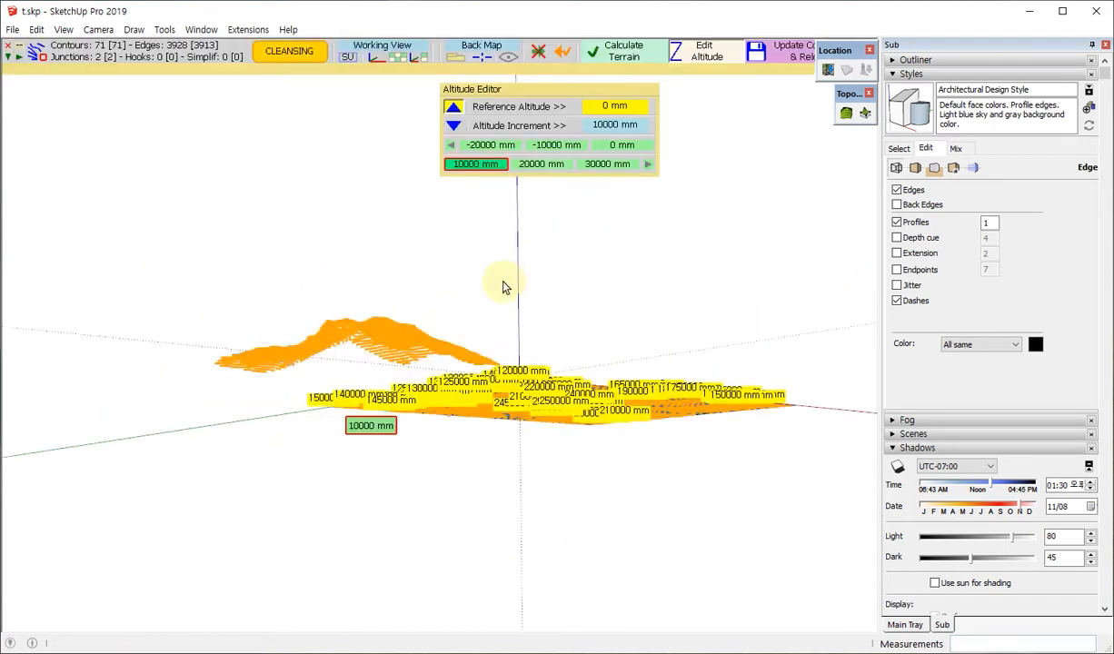
pyautogui.moveTo(482, 349); pyautogui.dragTo(480, 328, button='middle')
pyautogui.moveTo(454, 382); pyautogui.dragTo(572, 493, button='middle')
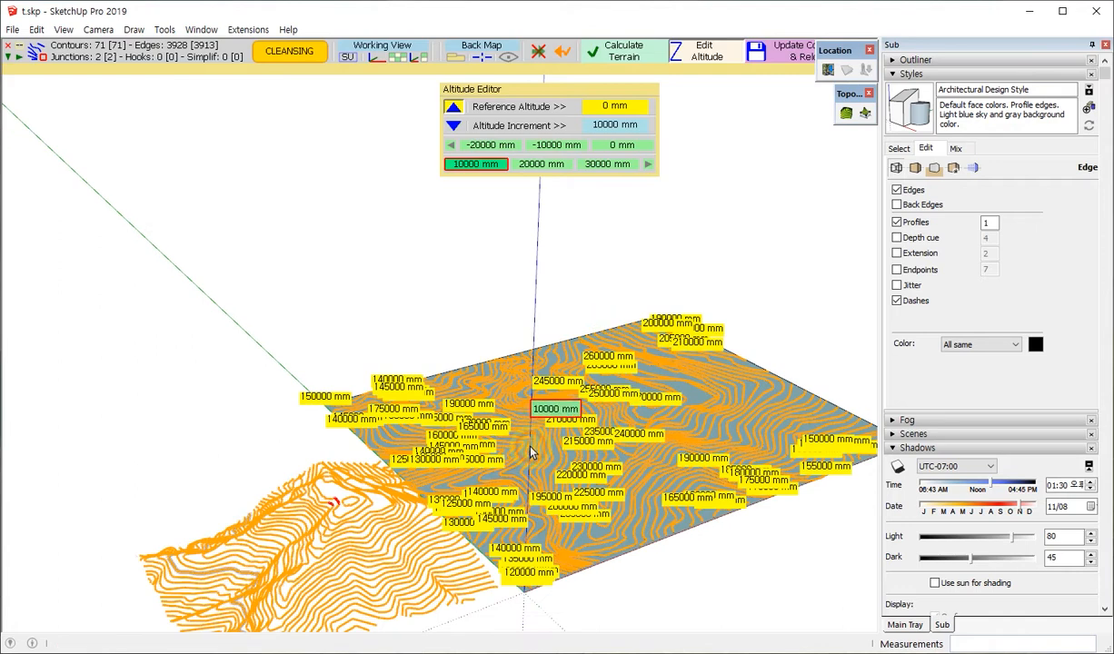
pyautogui.moveTo(489, 366); pyautogui.dragTo(465, 351, button='middle')
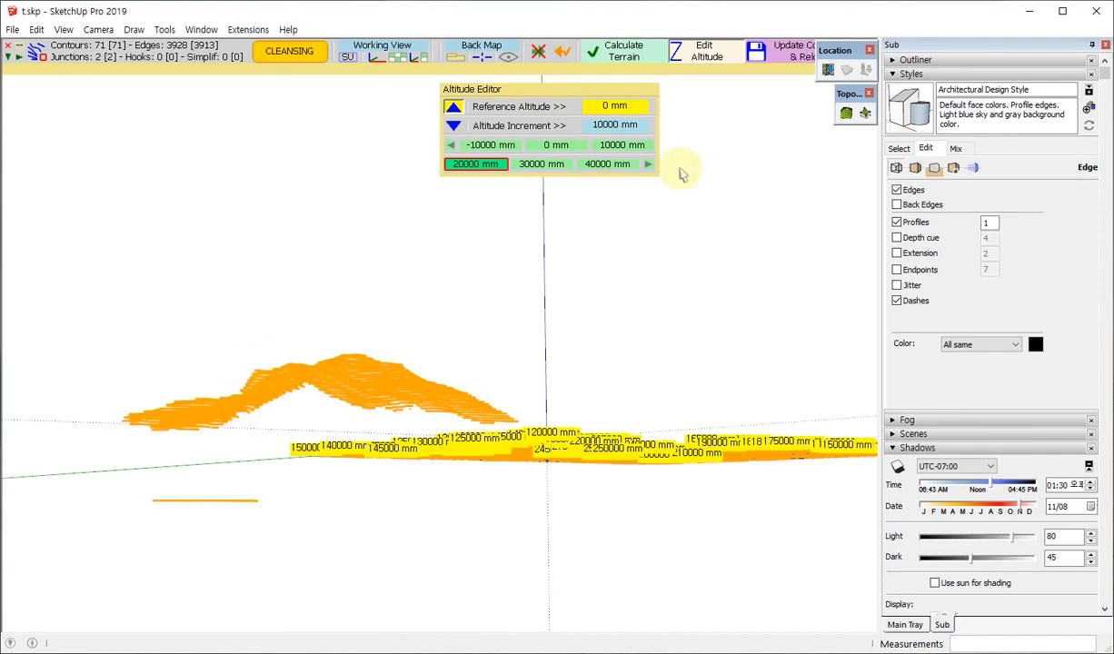
pyautogui.moveTo(354, 472); pyautogui.dragTo(565, 486, button='middle')
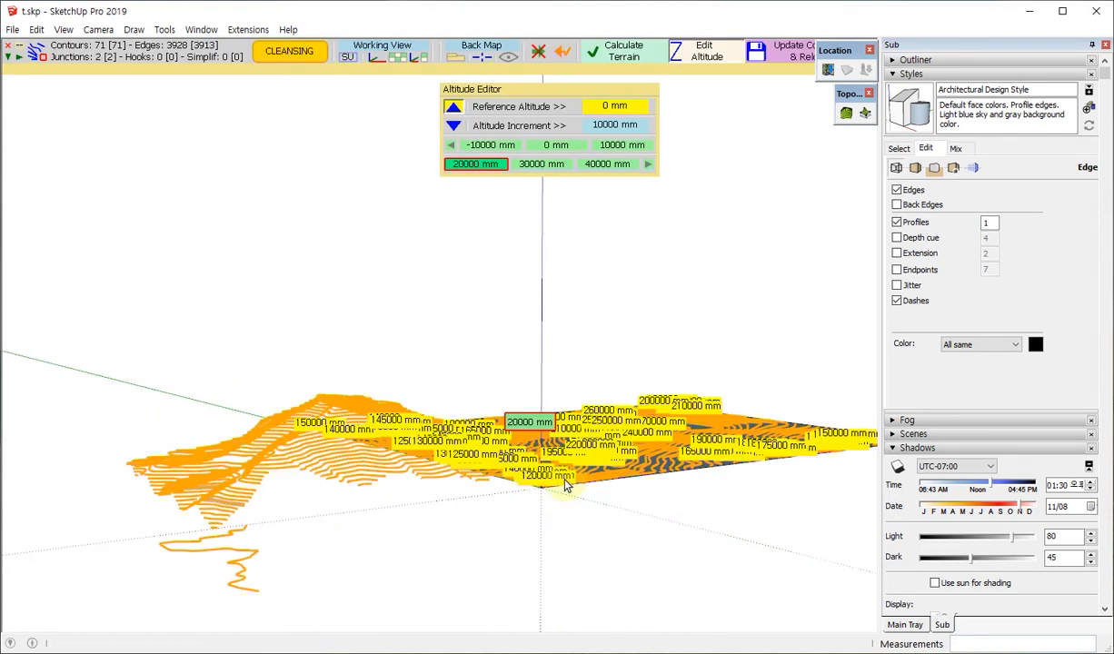
# Try assigning altitudes rising from 20000 mm in 10000 mm increments to further contours, and exit TopoShaper without updating the model.
pyautogui.click(595, 473)
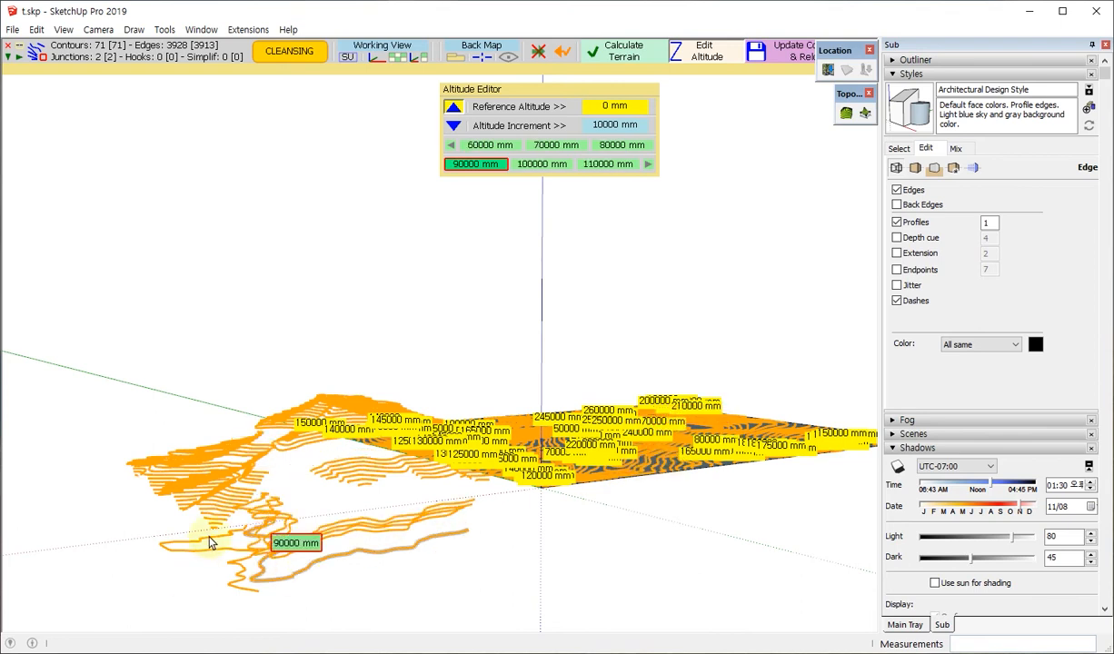
pyautogui.moveTo(209, 543); pyautogui.dragTo(526, 425, button='middle')
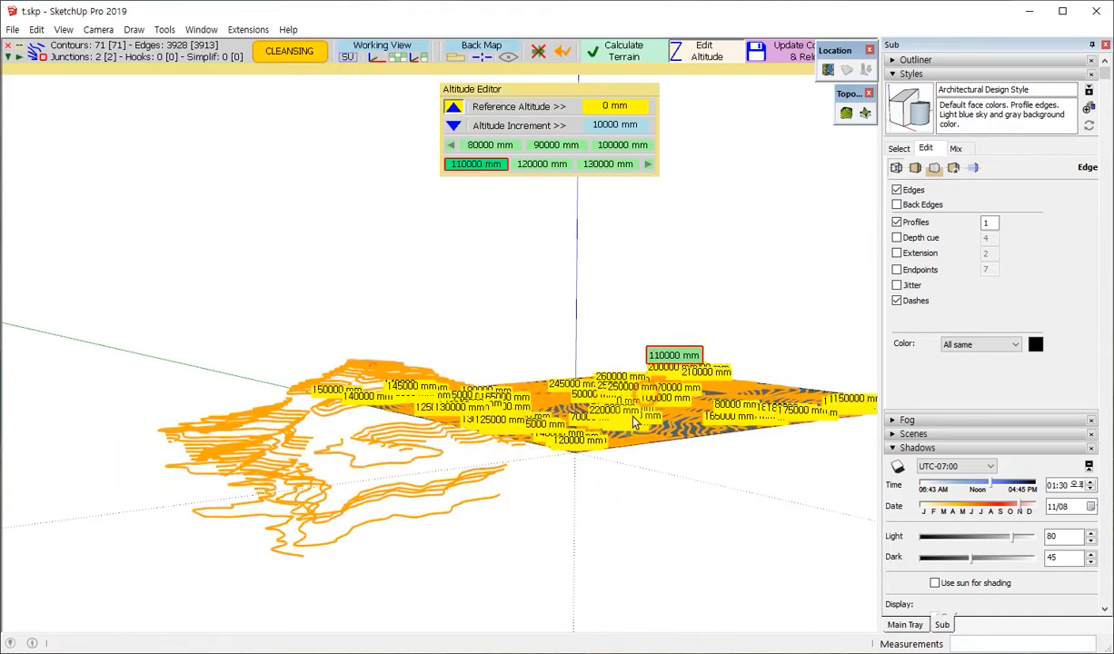
pyautogui.click(600, 431)
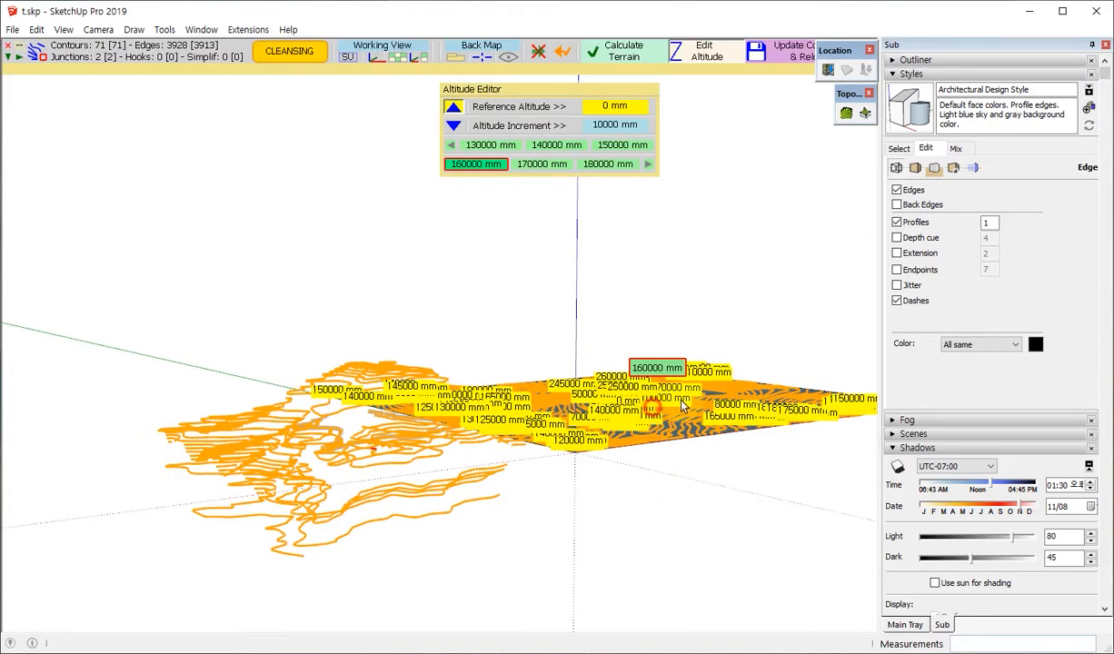
pyautogui.moveTo(629, 467); pyautogui.dragTo(529, 563, button='middle')
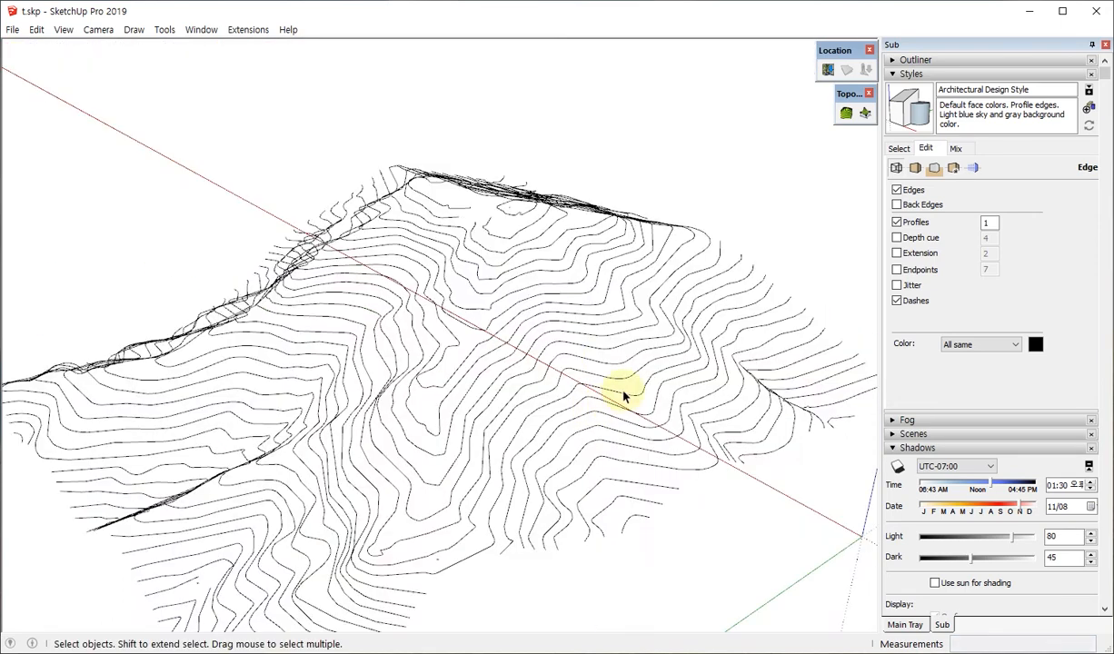
# Restart TopoShaper's terrain-from-contours tool on all contour lines to reload them with their original altitudes.
pyautogui.scroll(-5, 477, 371)
pyautogui.moveTo(477, 371); pyautogui.dragTo(537, 378, button='middle')
pyautogui.click(538, 357)
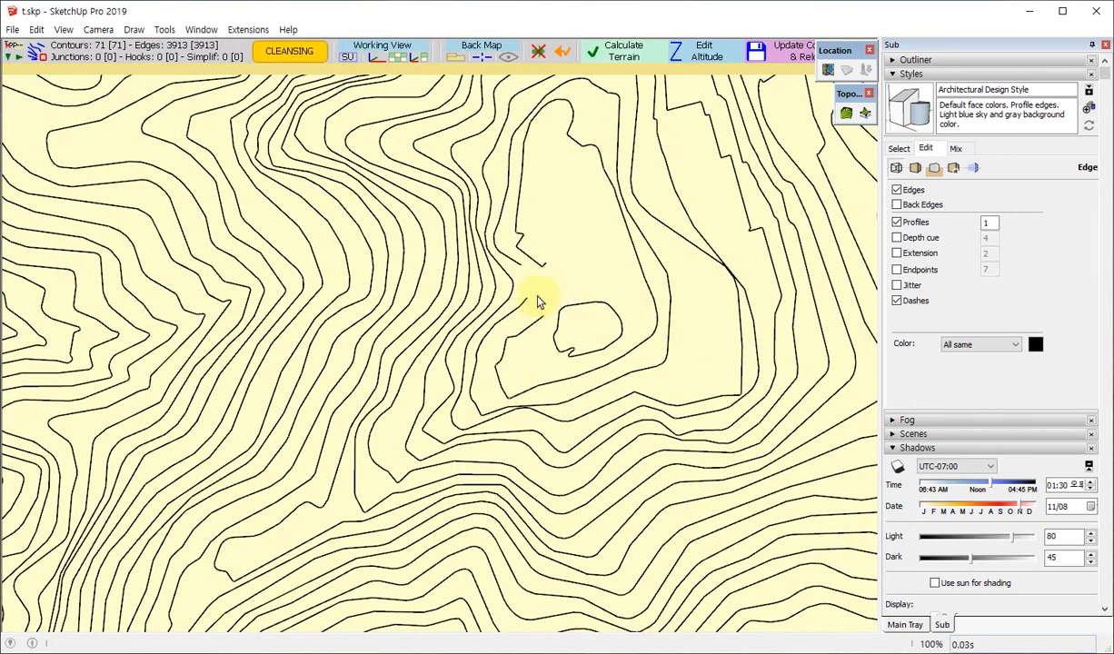
# Join the matching open ends of the two cut contours beside the summit loop with junctions.
pyautogui.moveTo(545, 262); pyautogui.dragTo(550, 282)
pyautogui.scroll(3, 548, 308)
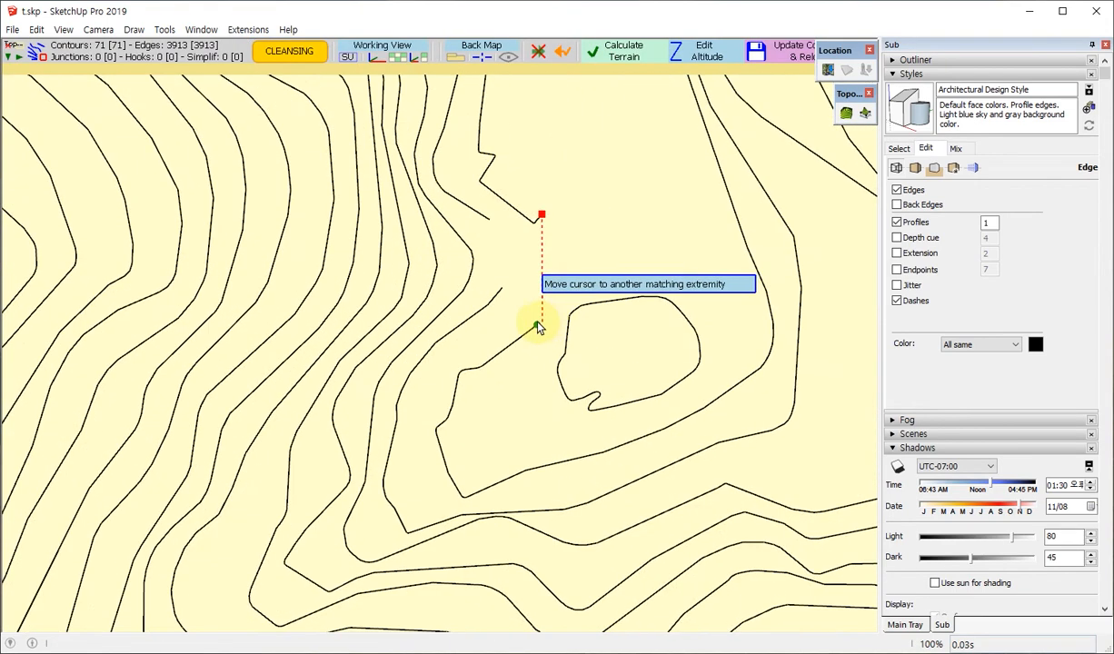
pyautogui.click(538, 323)
pyautogui.moveTo(488, 223); pyautogui.dragTo(502, 288)
pyautogui.click(502, 288)
# Move the Location toolbar clear of the TopoShaper options, replace the model's contours with the joined ones and reload them.
pyautogui.scroll(-6, 445, 411)
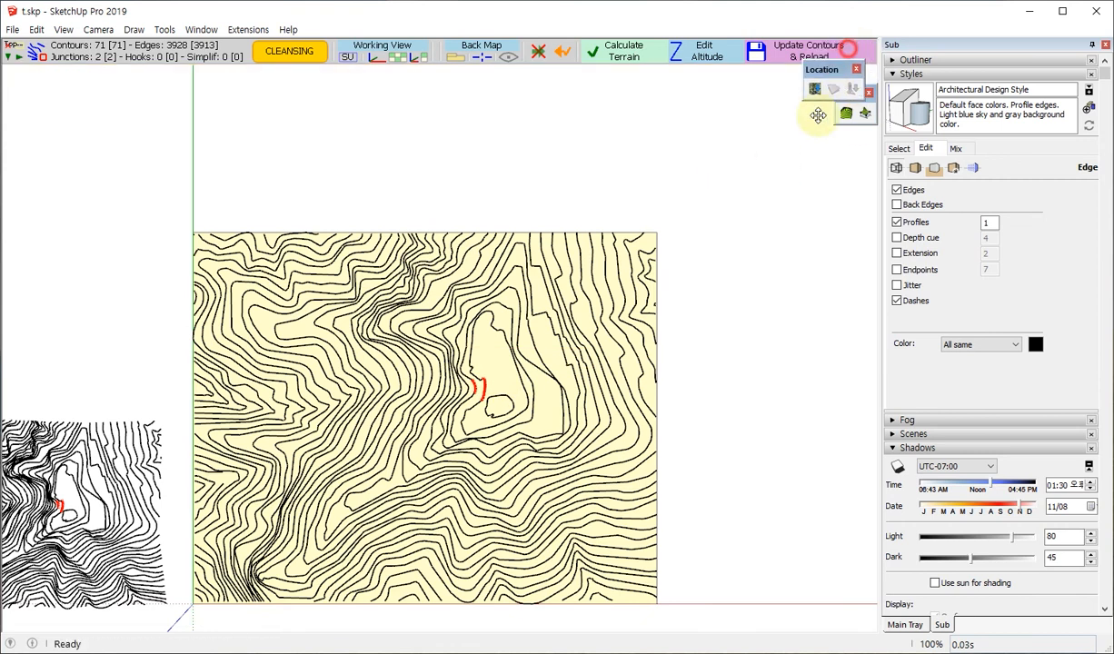
pyautogui.moveTo(818, 114); pyautogui.dragTo(822, 155)
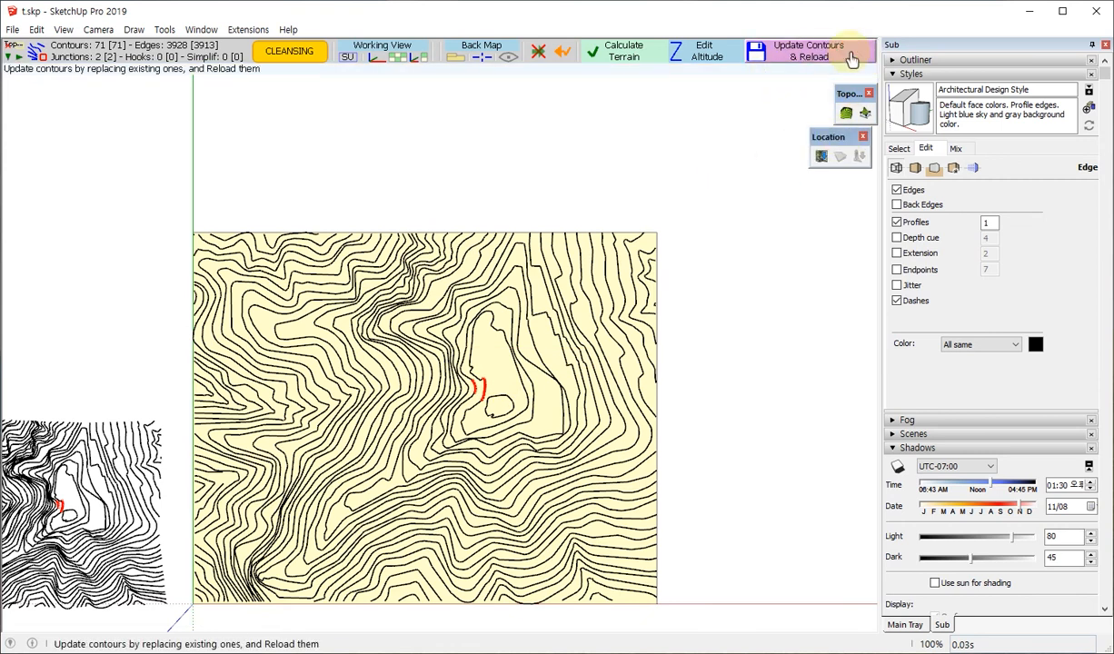
pyautogui.click(792, 56)
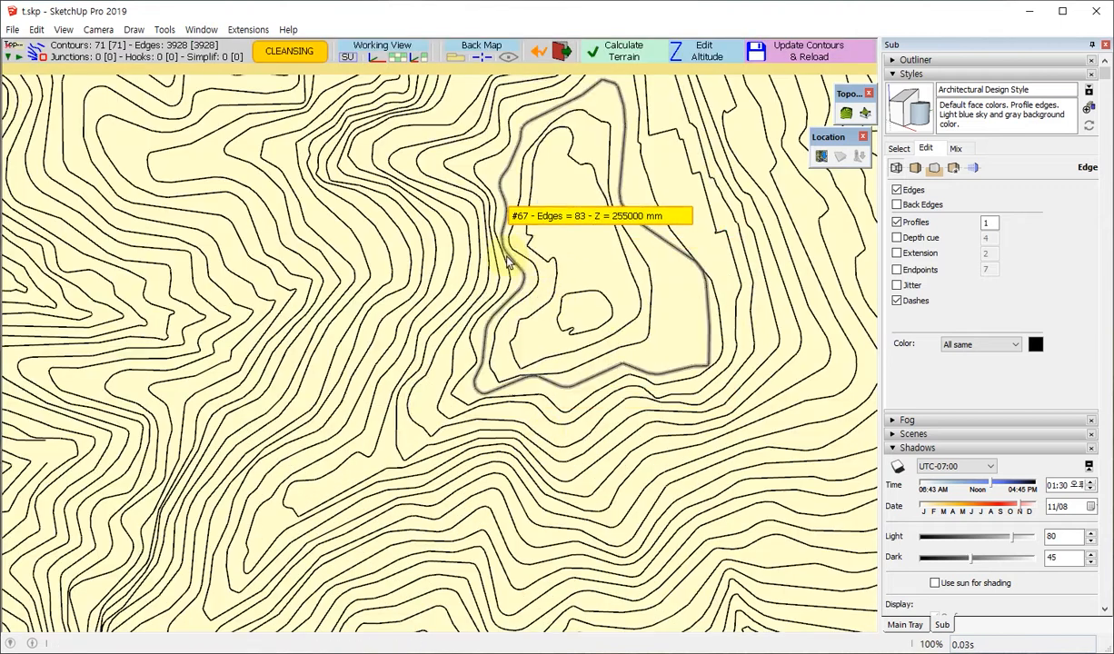
# Check the joined contours around the summit, and calculate the terrain to preview it in 3D.
pyautogui.scroll(-2, 697, 232)
pyautogui.scroll(-2, 513, 250)
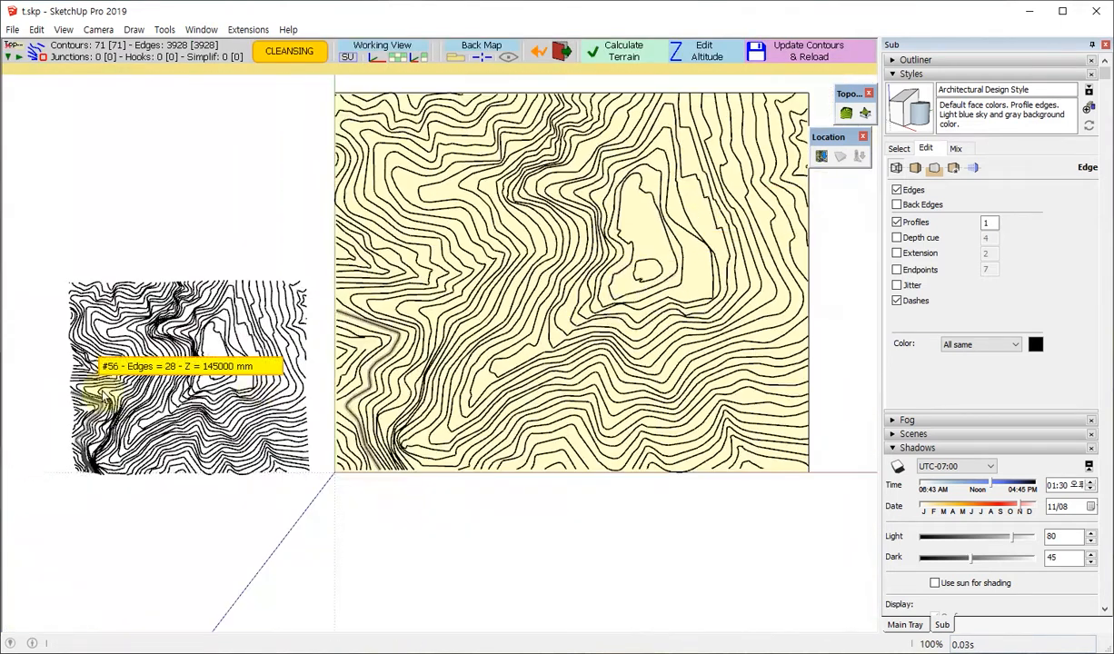
pyautogui.scroll(5, 199, 348)
pyautogui.scroll(4, 287, 368)
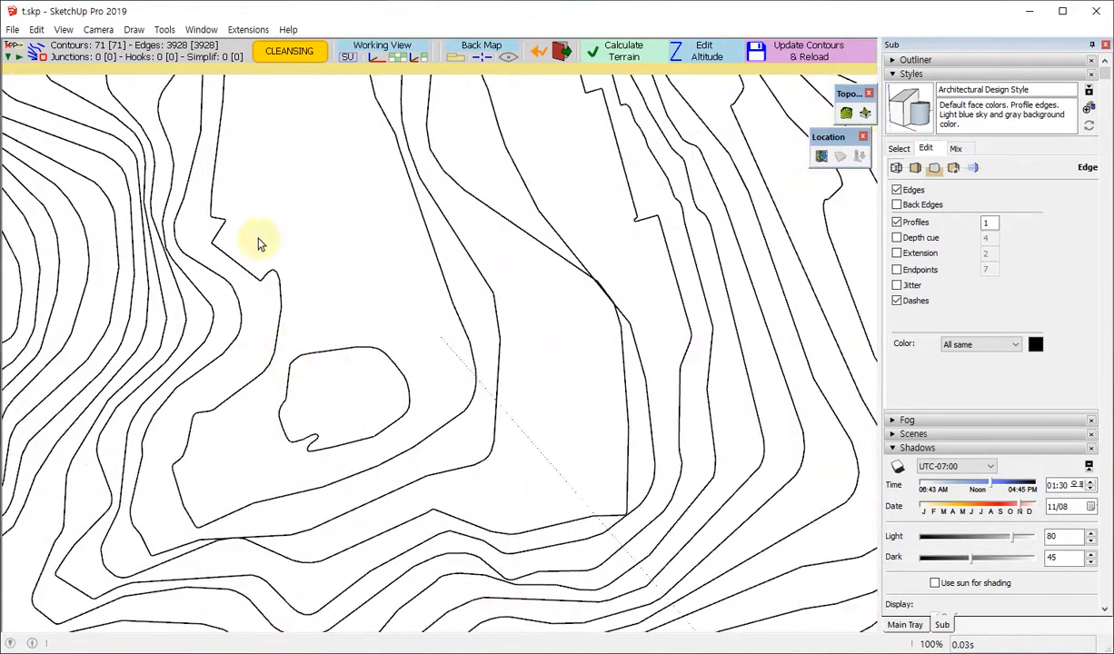
pyautogui.scroll(-3, 199, 389)
pyautogui.scroll(-6, 82, 461)
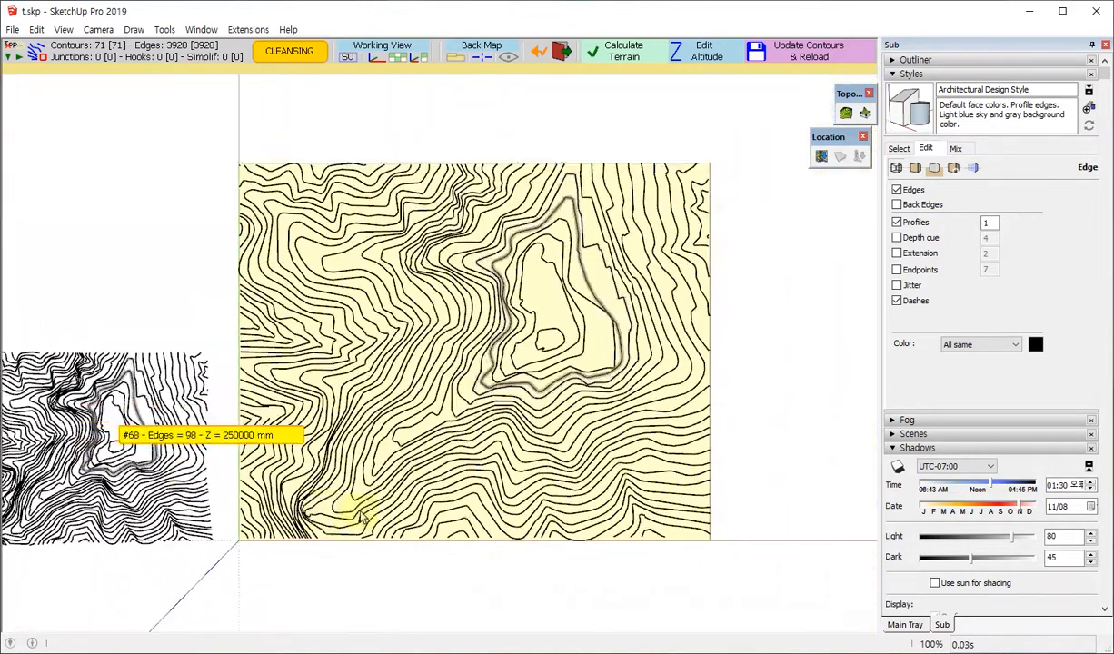
pyautogui.moveTo(353, 510); pyautogui.dragTo(416, 244, button='middle')
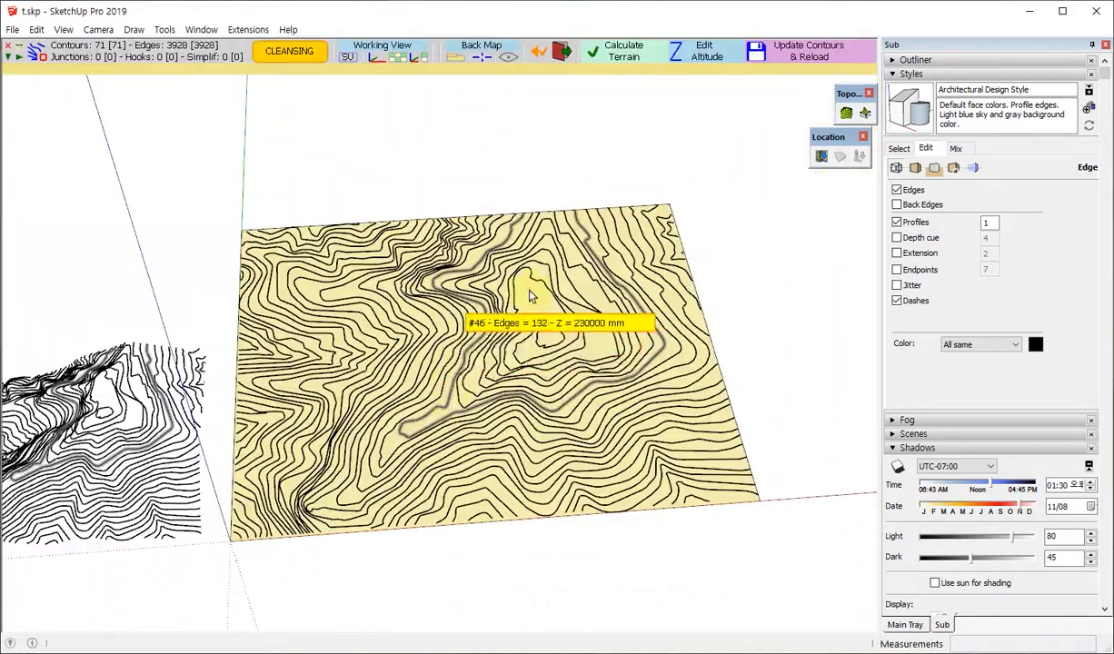
pyautogui.click(644, 60)
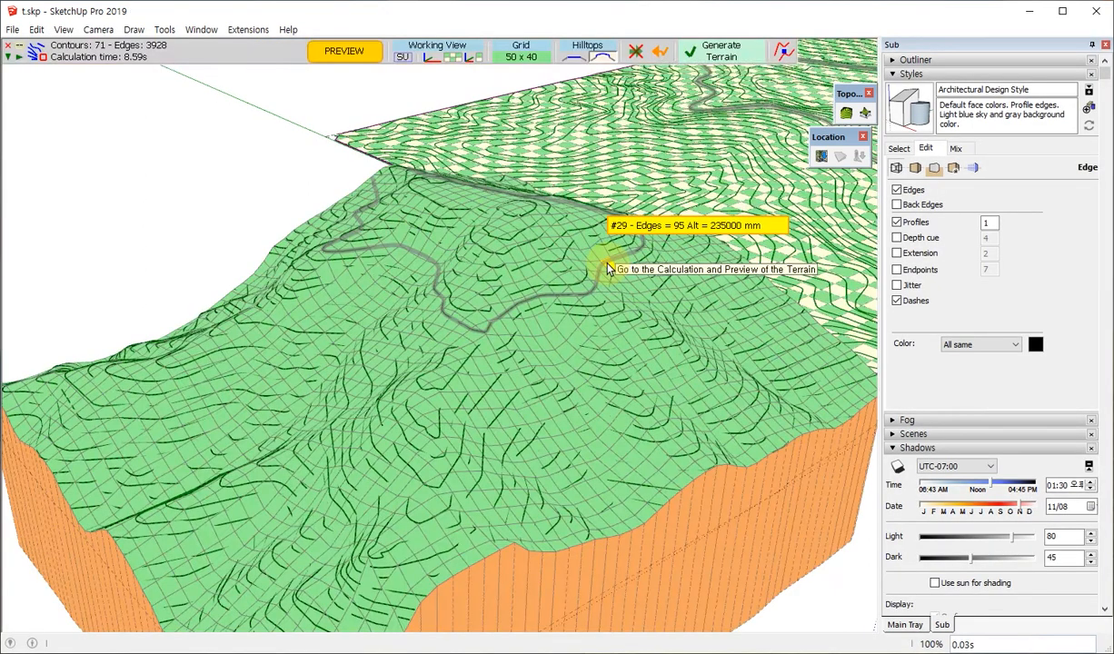
# Examine the previewed terrain from several sides and compare it with the flat contour map beside it.
pyautogui.scroll(-5, 294, 291)
pyautogui.moveTo(368, 313); pyautogui.dragTo(455, 344, button='middle')
pyautogui.scroll(4, 725, 229)
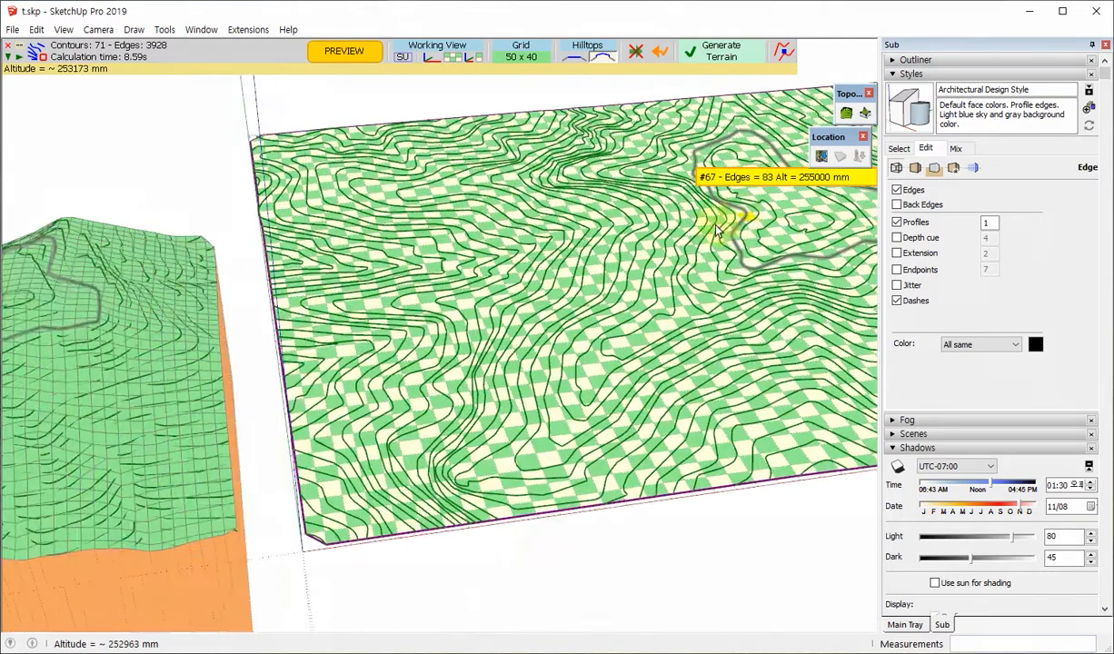
pyautogui.scroll(-3, 709, 231)
pyautogui.moveTo(710, 229); pyautogui.dragTo(542, 229, button='middle')
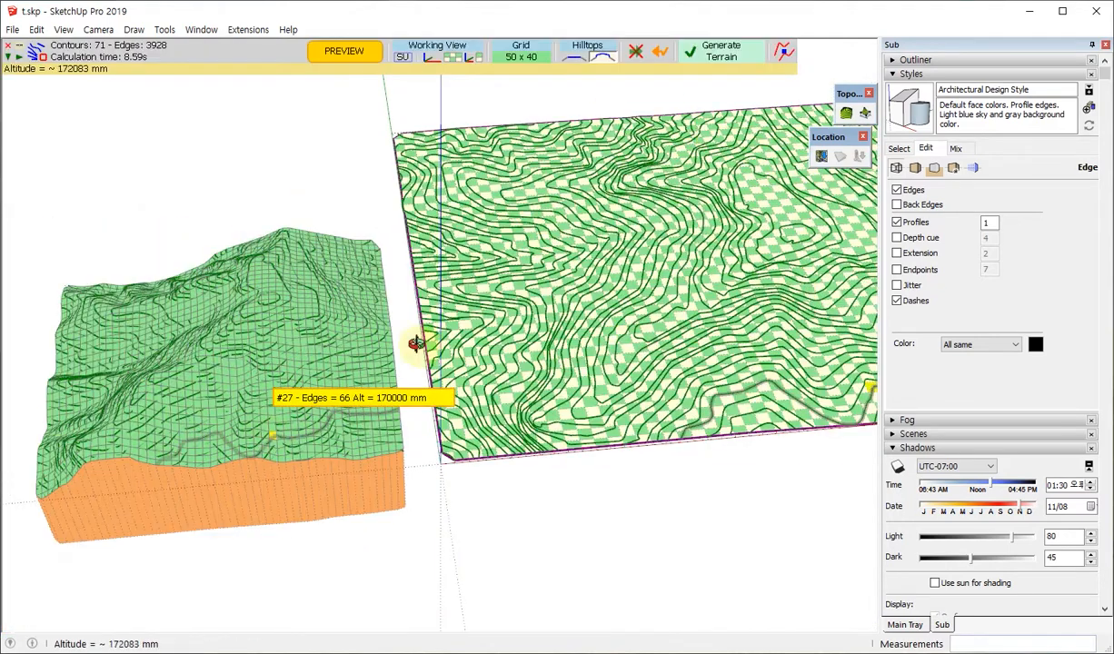
pyautogui.moveTo(418, 343); pyautogui.dragTo(537, 271, button='middle')
pyautogui.scroll(2, 160, 445)
pyautogui.scroll(4, 160, 447)
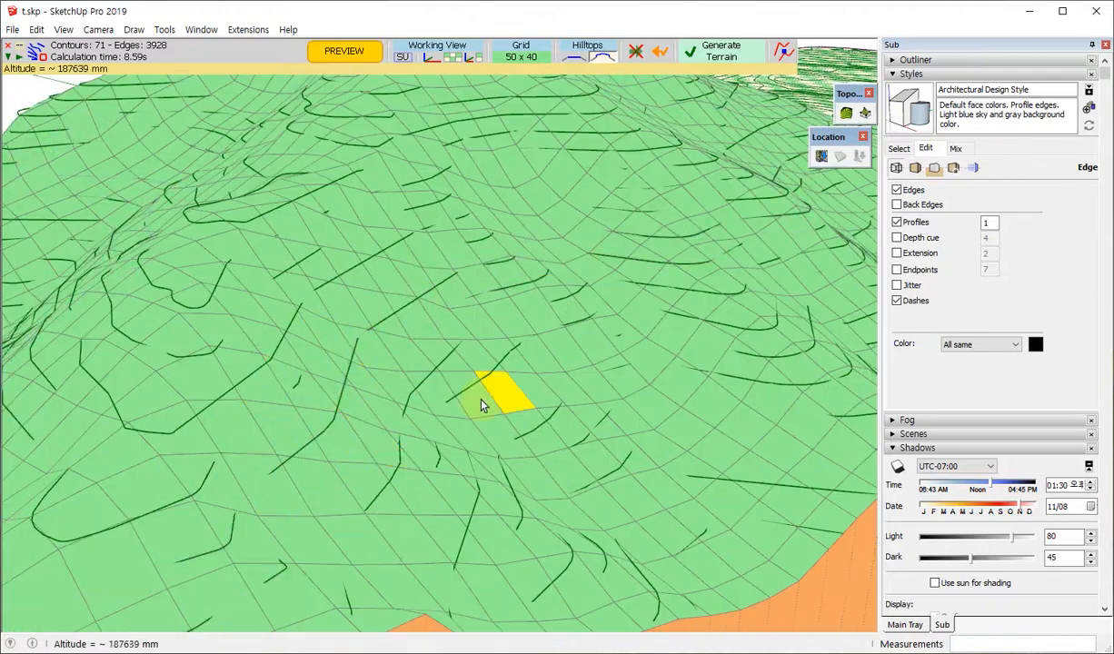
pyautogui.scroll(-5, 382, 436)
pyautogui.moveTo(380, 434); pyautogui.dragTo(651, 453, button='middle')
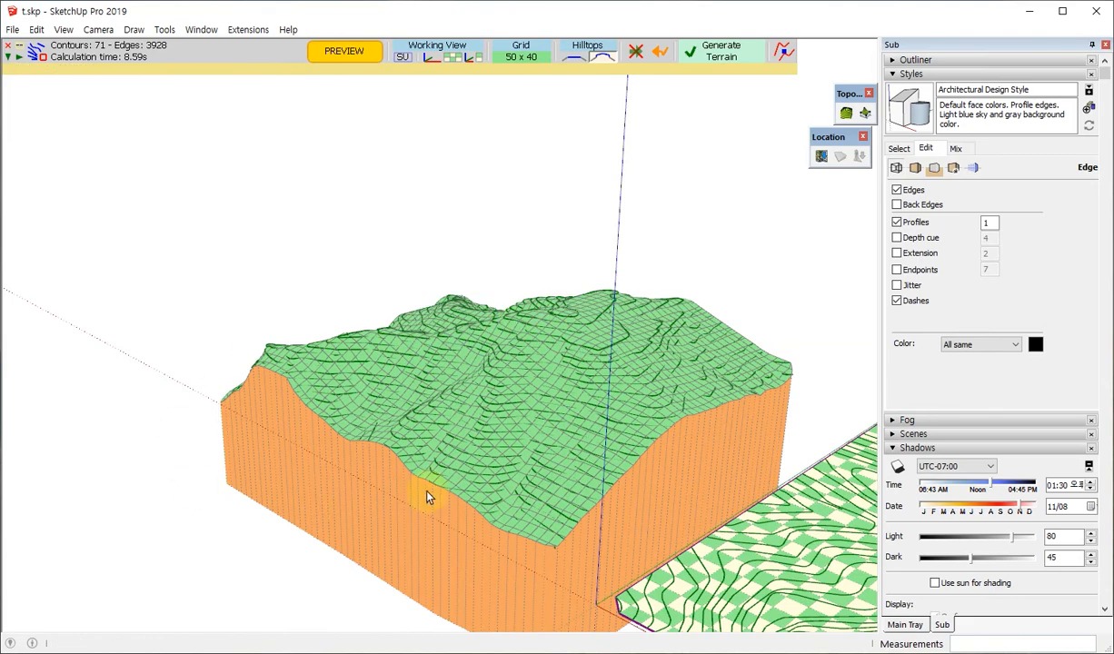
pyautogui.moveTo(442, 469); pyautogui.dragTo(212, 378, button='middle')
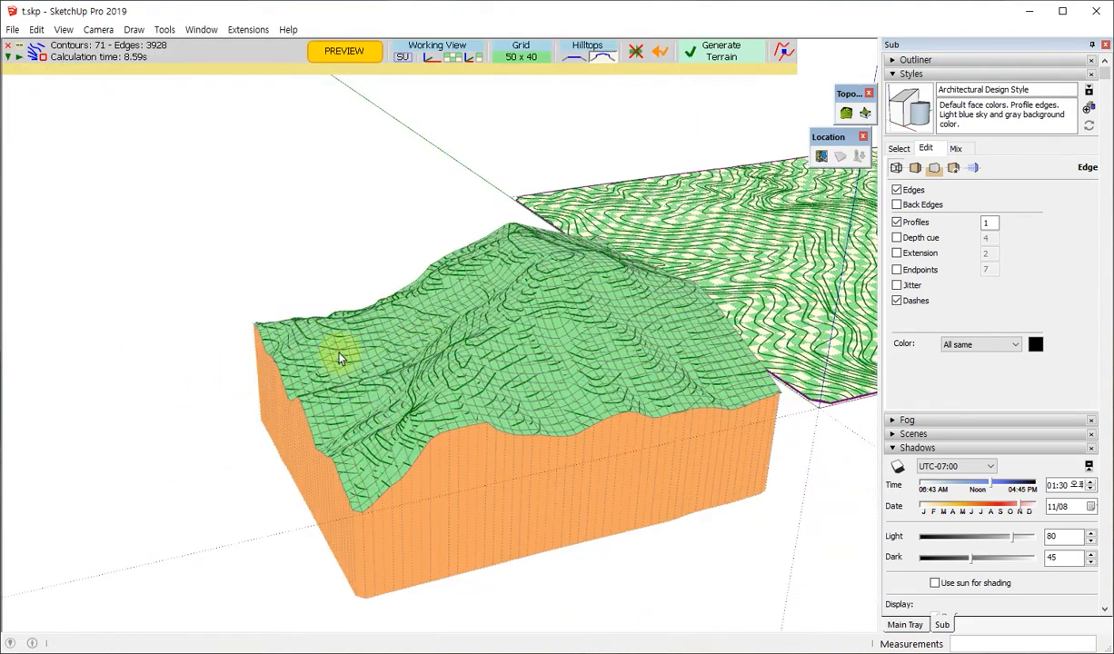
# Flatten the hilltop inside the closed 270000 mm contour on the preview and check its profile from the side.
pyautogui.scroll(5, 509, 400)
pyautogui.moveTo(592, 236); pyautogui.dragTo(255, 449, button='middle')
pyautogui.scroll(-5, 415, 164)
pyautogui.scroll(8, 404, 261)
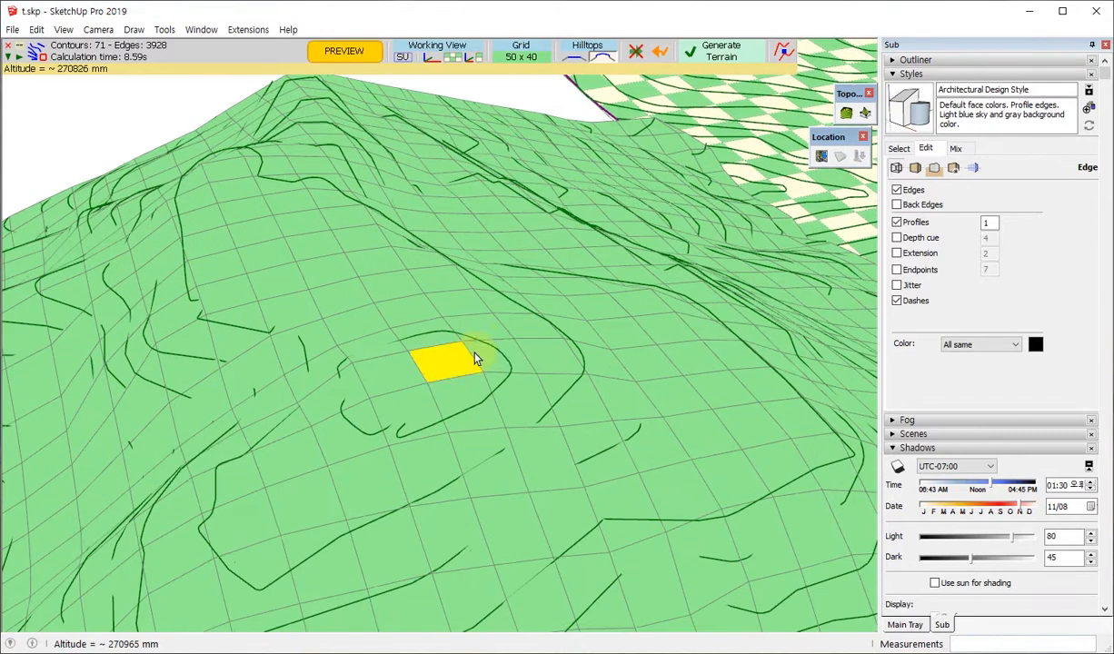
pyautogui.click(481, 353)
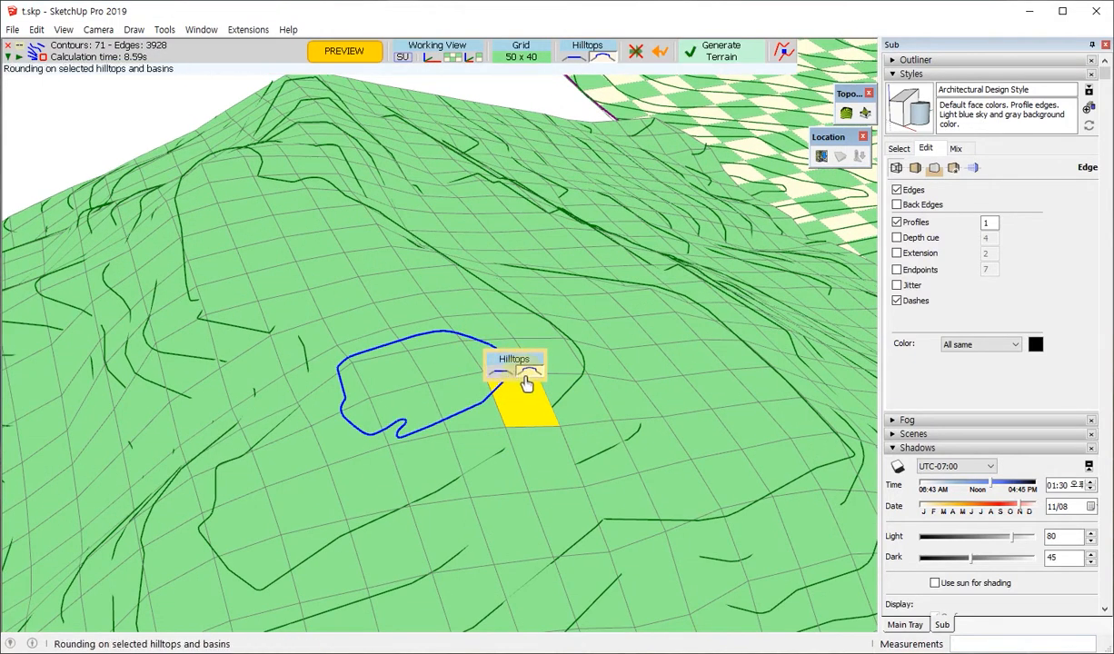
pyautogui.moveTo(480, 499); pyautogui.dragTo(515, 275, button='middle')
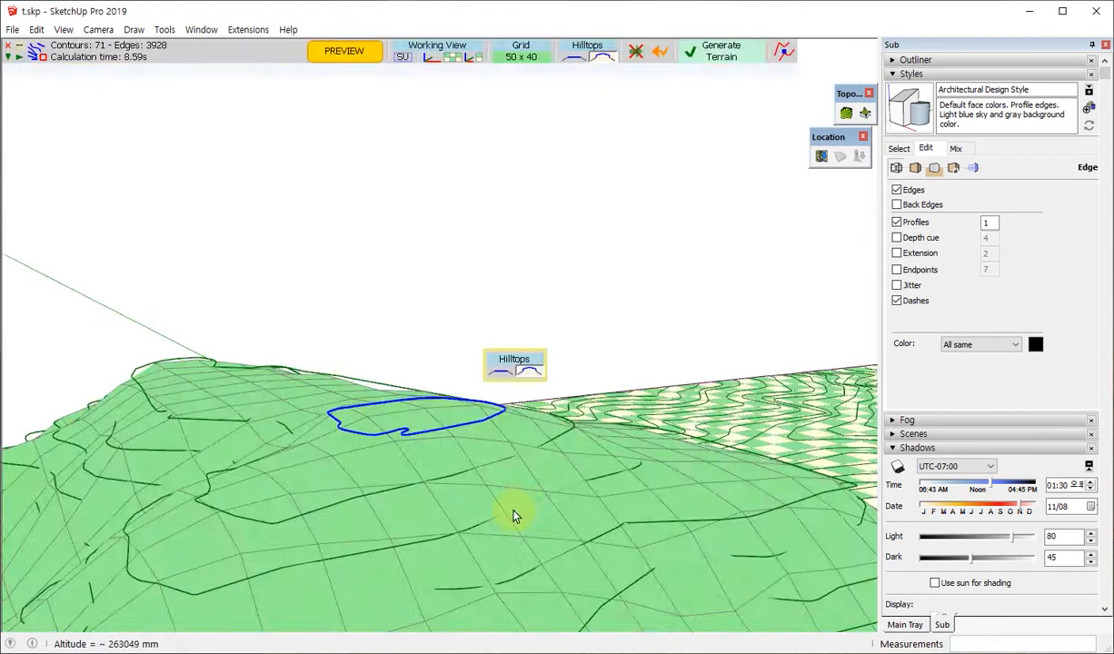
pyautogui.moveTo(514, 516); pyautogui.dragTo(485, 520, button='middle')
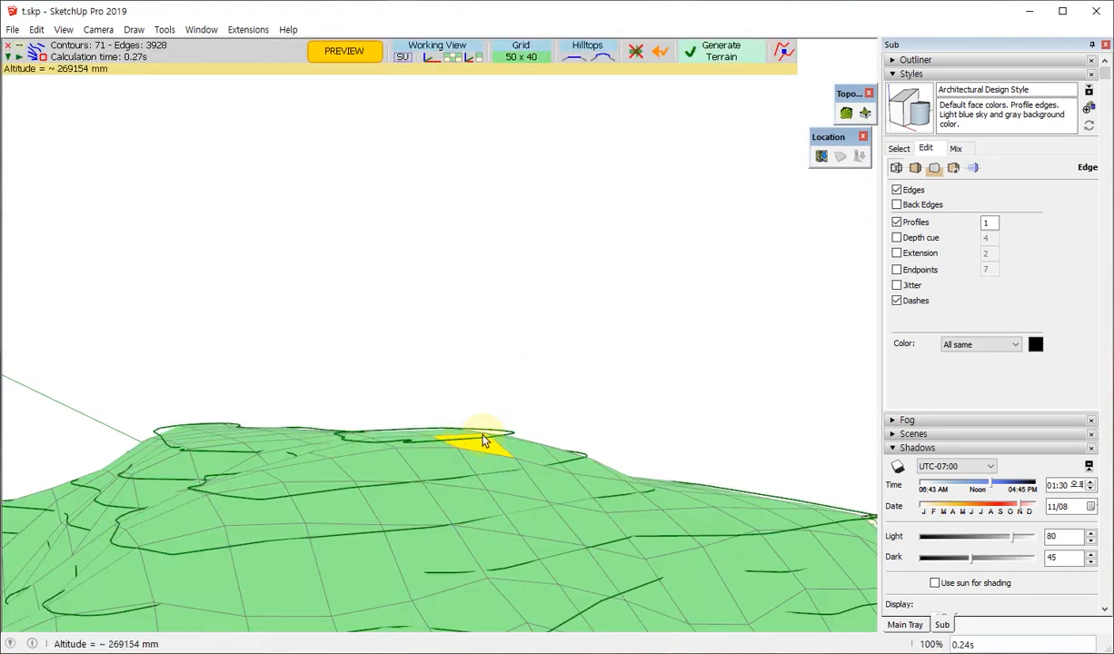
pyautogui.moveTo(507, 446); pyautogui.dragTo(439, 369, button='middle')
pyautogui.scroll(1, 471, 341)
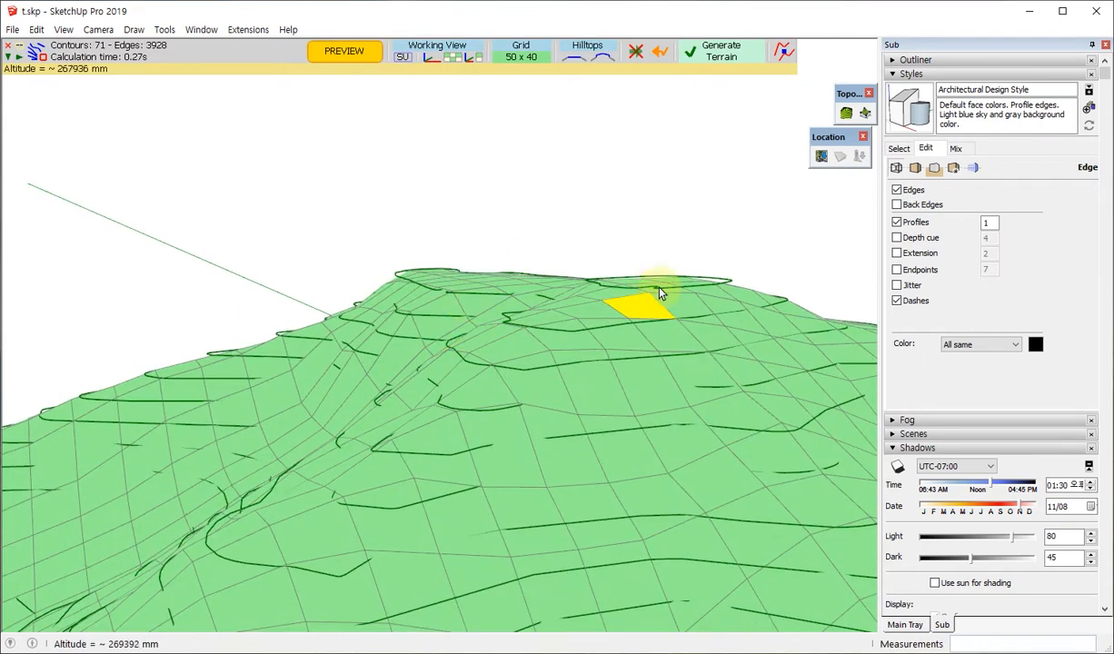
# Set the hilltop inside the closed 270000 mm contour back to rounded.
pyautogui.click(670, 289)
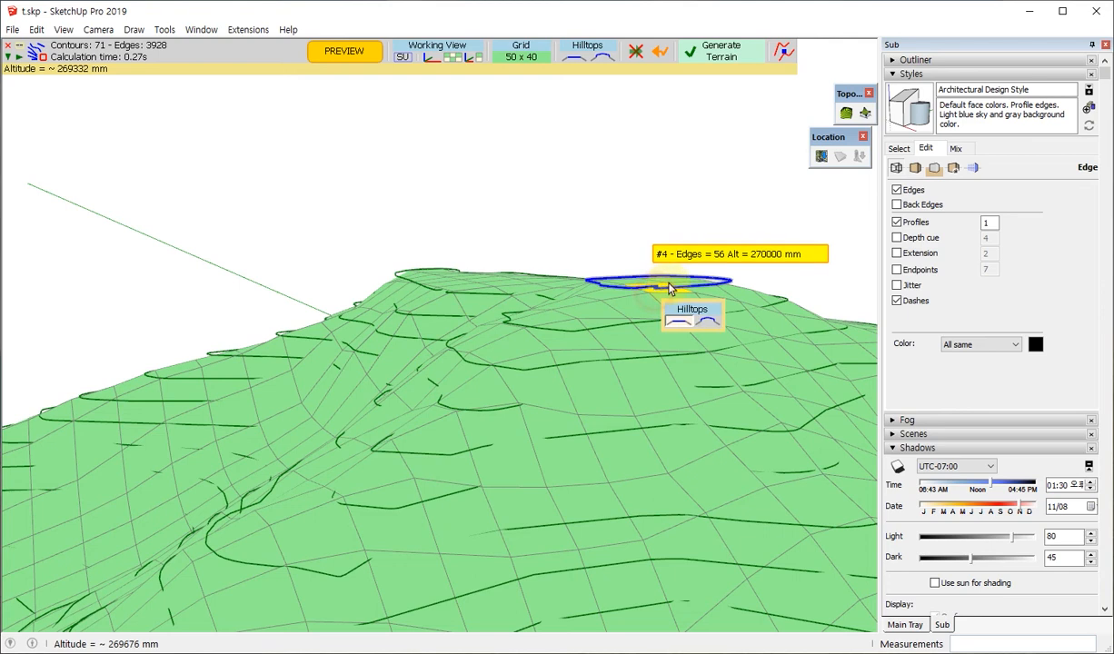
pyautogui.click(707, 322)
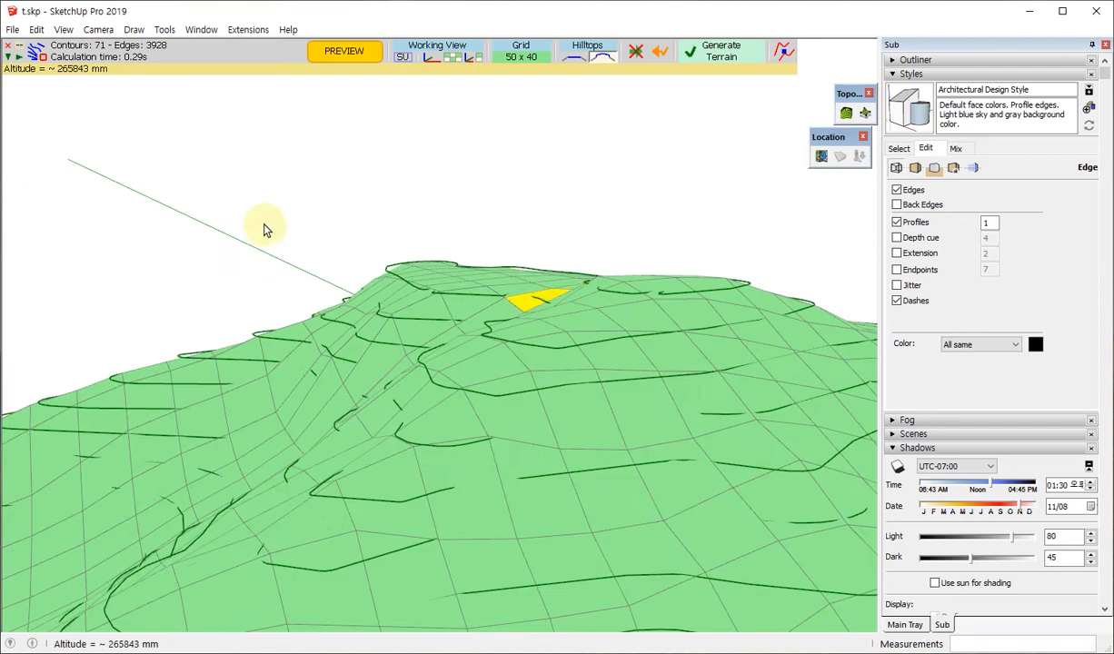
# Refine the terrain grid to 200 x 160 cells and recalculate the preview.
pyautogui.moveTo(269, 229)
pyautogui.mouseDown(button='middle')
pyautogui.moveTo(317, 241)
pyautogui.moveTo(459, 343)
pyautogui.moveTo(459, 204)
pyautogui.mouseUp(button='middle')
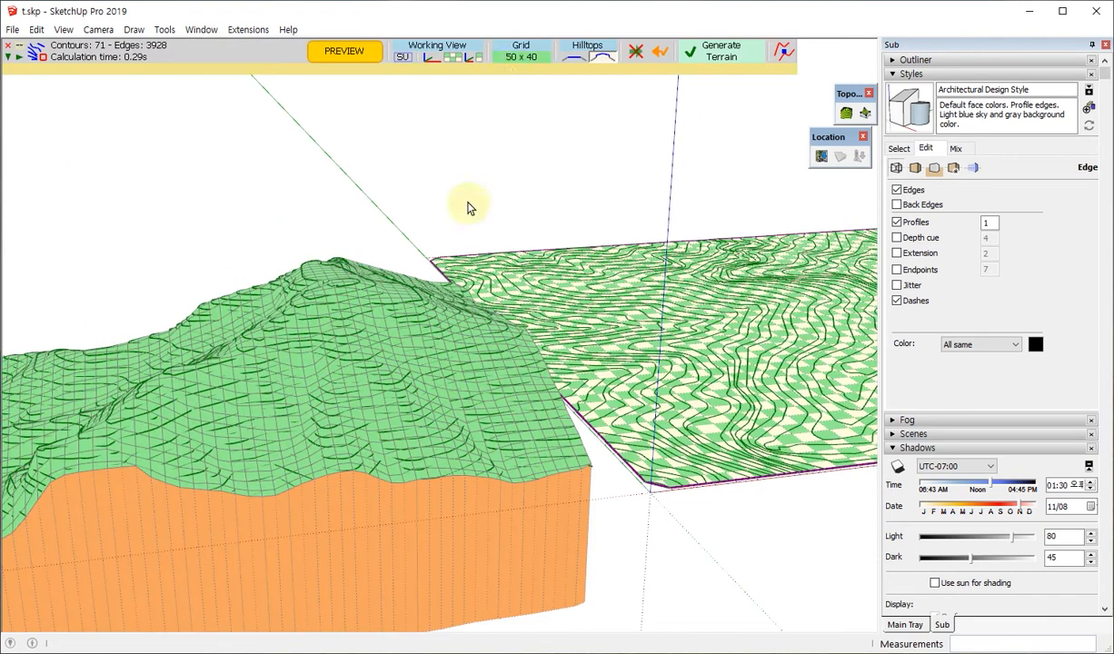
pyautogui.click(529, 56)
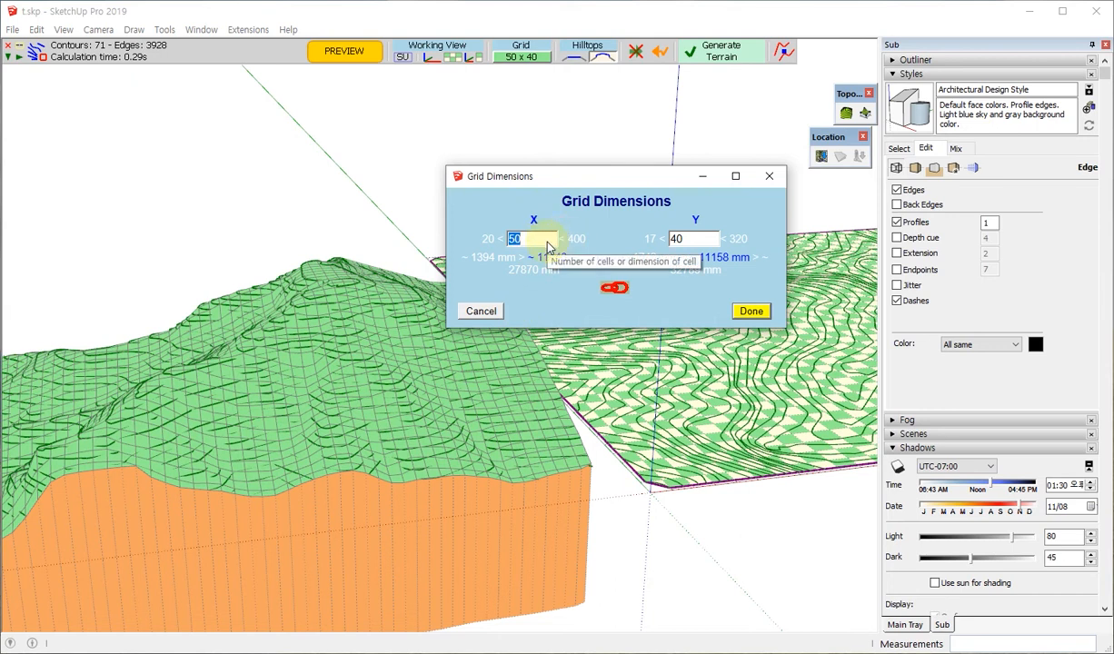
pyautogui.write('200')
pyautogui.press('Tab')
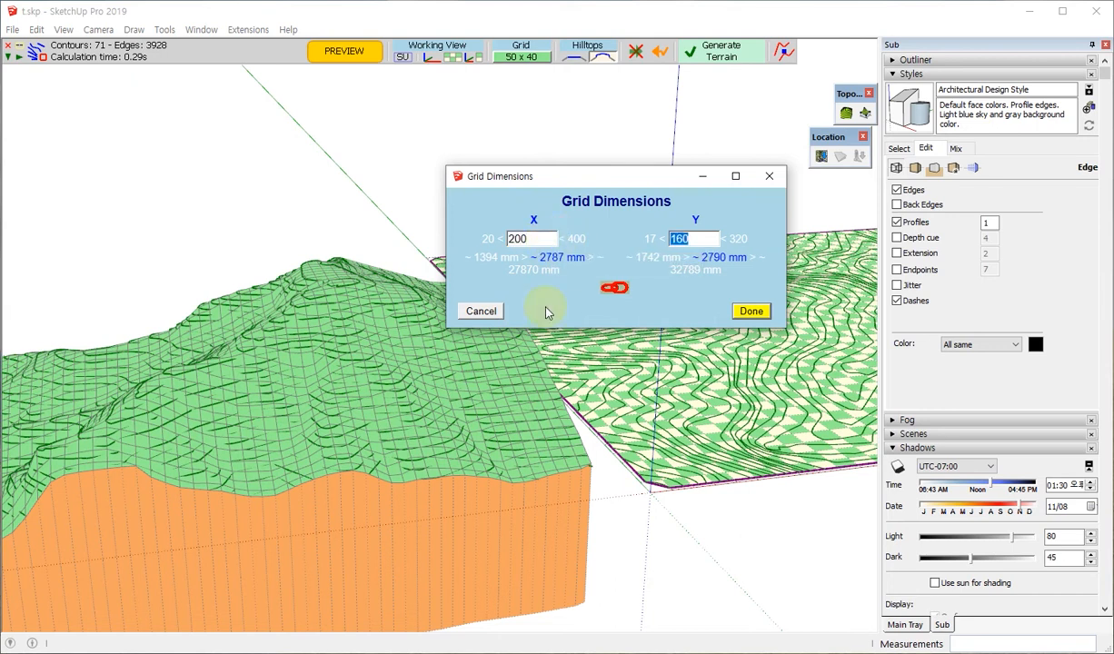
pyautogui.click(749, 310)
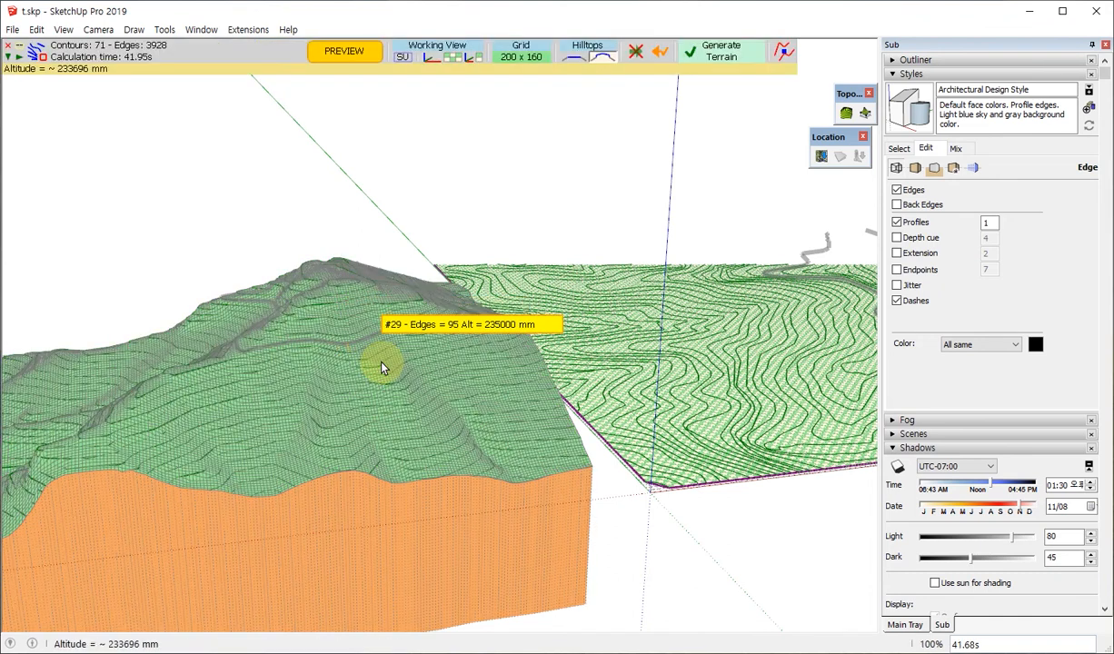
# Check the refined mesh around the summit and ridge, and generate the final terrain from it.
pyautogui.scroll(8, 385, 359)
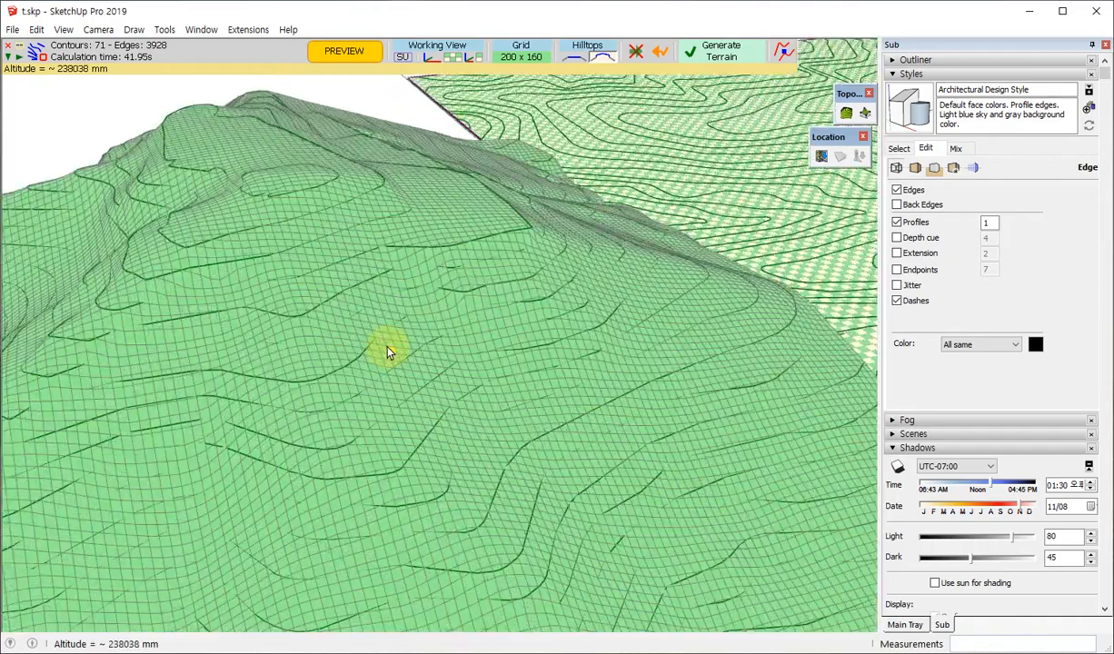
pyautogui.scroll(3, 388, 352)
pyautogui.moveTo(269, 288); pyautogui.dragTo(490, 318, button='middle')
pyautogui.scroll(-1, 545, 305)
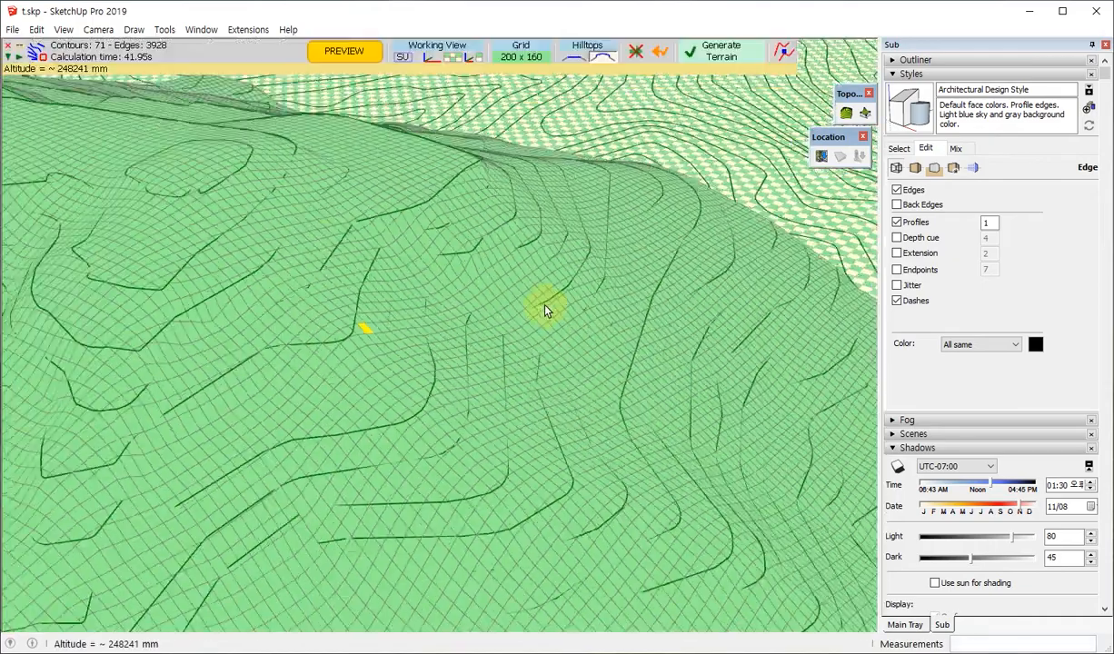
pyautogui.moveTo(328, 239); pyautogui.dragTo(572, 265, button='middle')
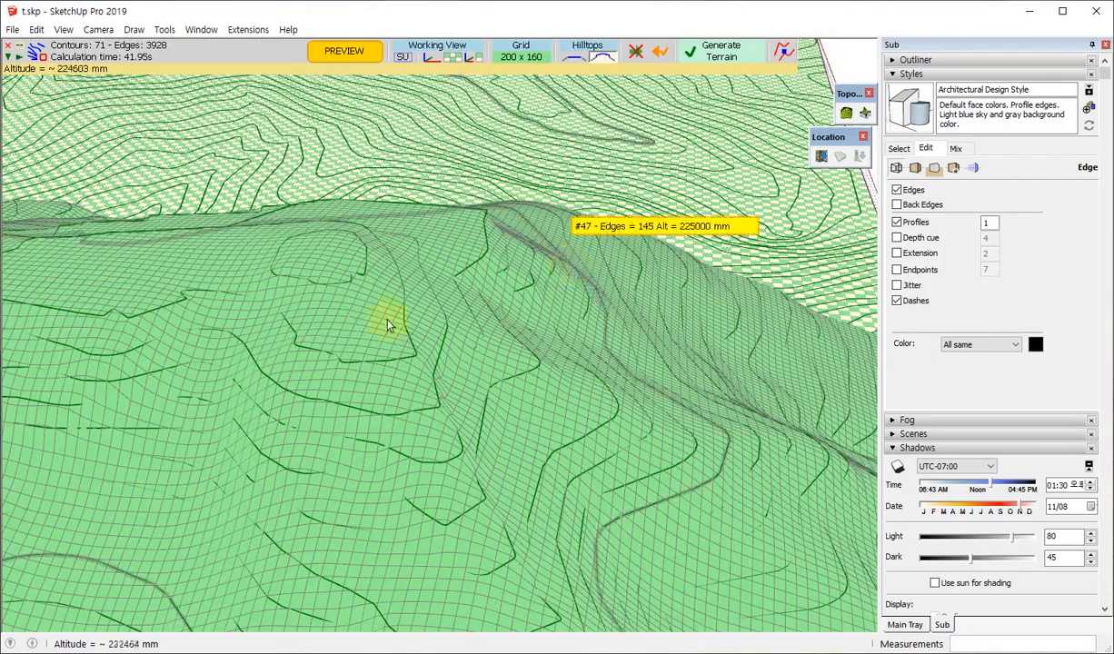
pyautogui.scroll(-2, 397, 309)
pyautogui.scroll(-3, 397, 312)
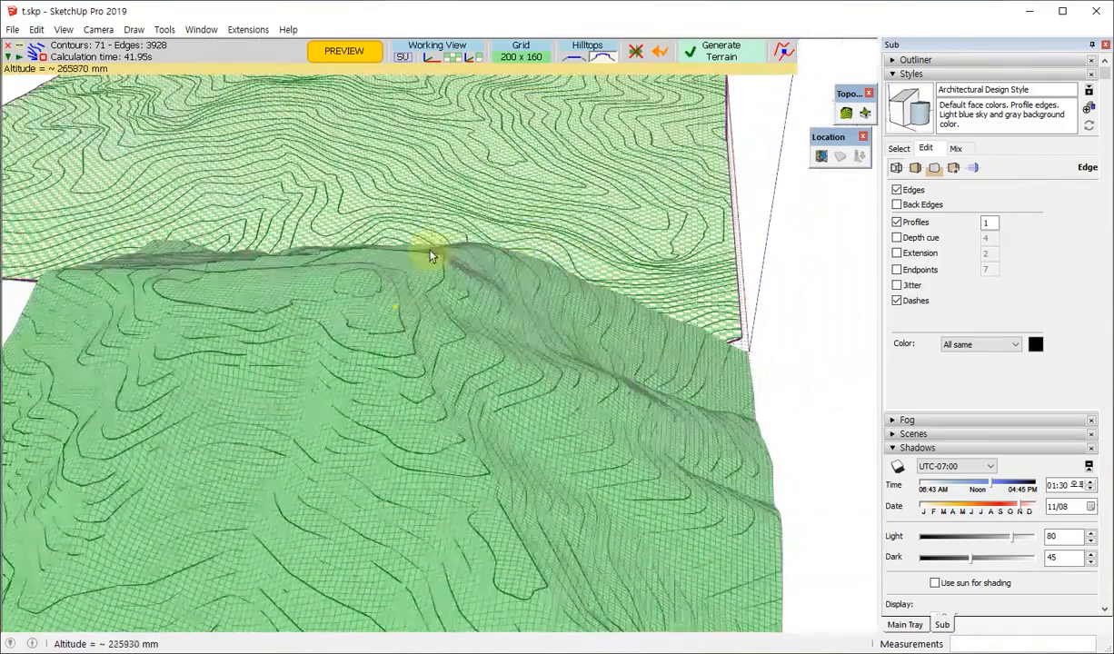
pyautogui.click(787, 220)
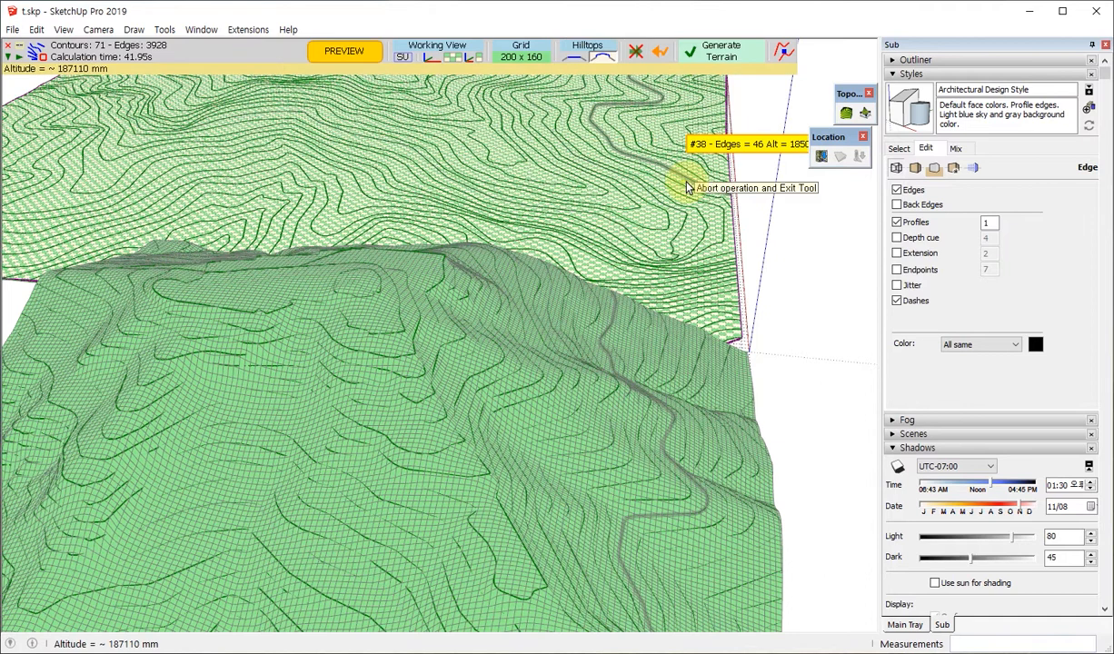
pyautogui.press('Return')
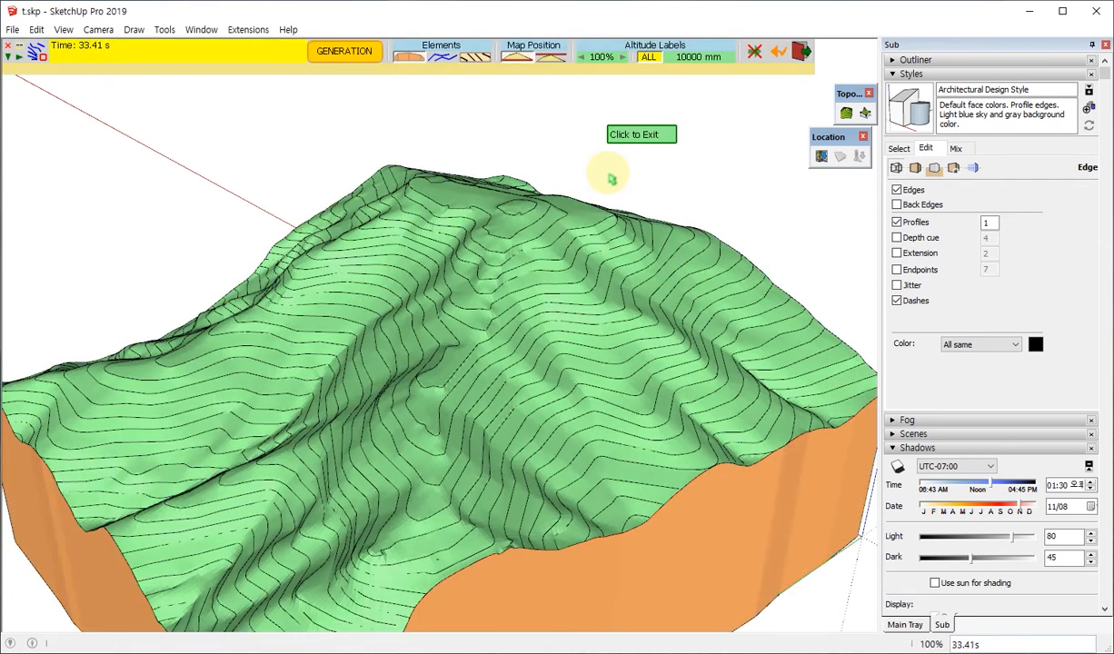
# Examine the generated terrain from several sides, especially the contours around the summit.
pyautogui.moveTo(612, 397); pyautogui.dragTo(223, 391, button='middle')
pyautogui.scroll(2, 527, 262)
pyautogui.scroll(1, 532, 264)
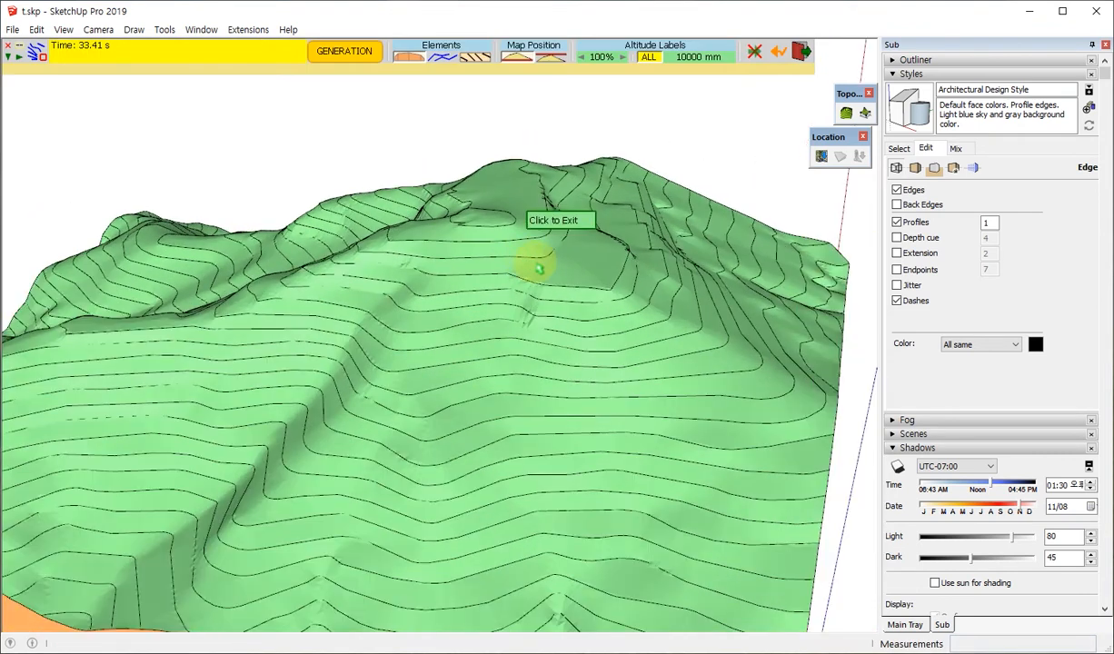
pyautogui.scroll(-3, 538, 263)
pyautogui.moveTo(280, 361); pyautogui.dragTo(525, 350, button='middle')
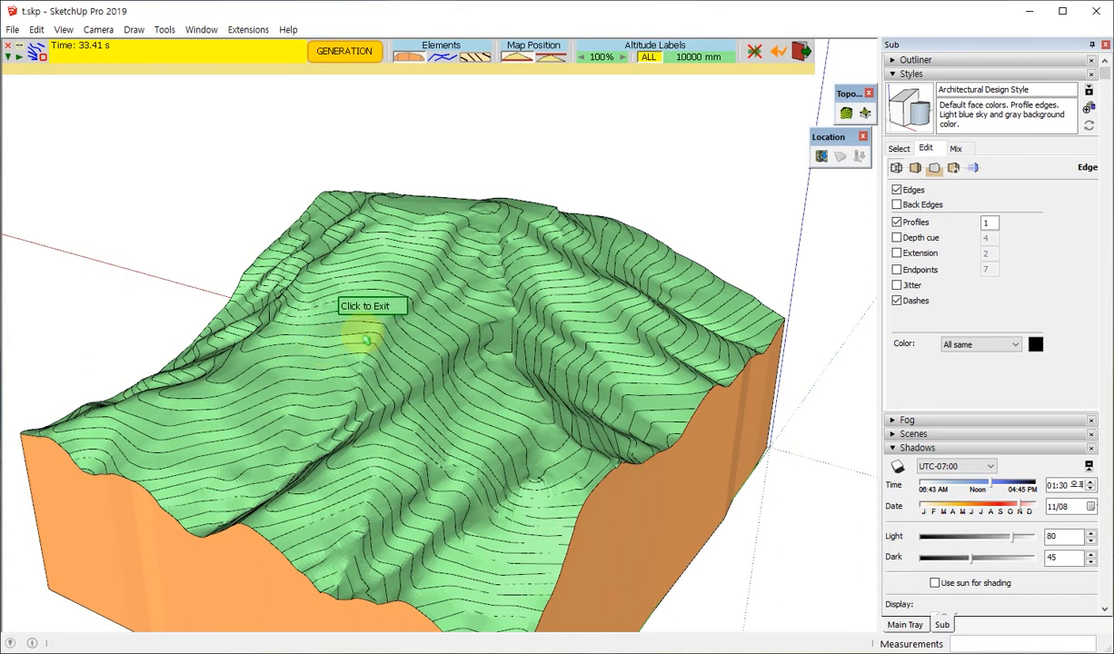
pyautogui.moveTo(364, 322); pyautogui.dragTo(545, 241, button='middle')
pyautogui.scroll(3, 465, 300)
pyautogui.moveTo(465, 300); pyautogui.dragTo(443, 323, button='middle')
# Exit TopoShaper and delete the entire generated terrain from the model.
pyautogui.click(1003, 224)
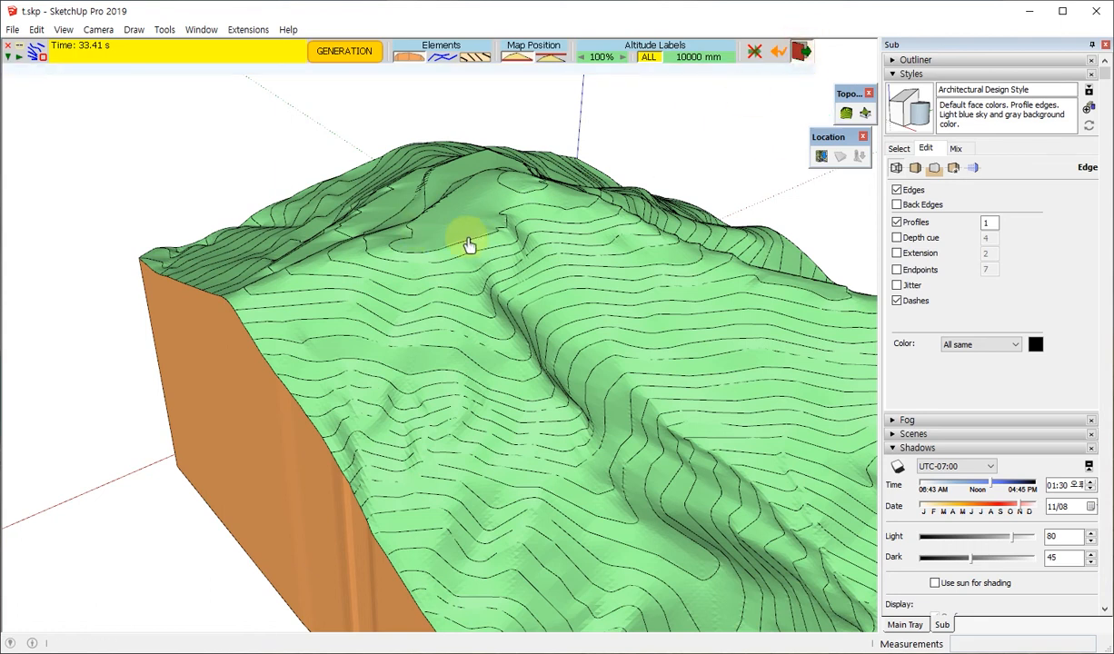
pyautogui.press('space')
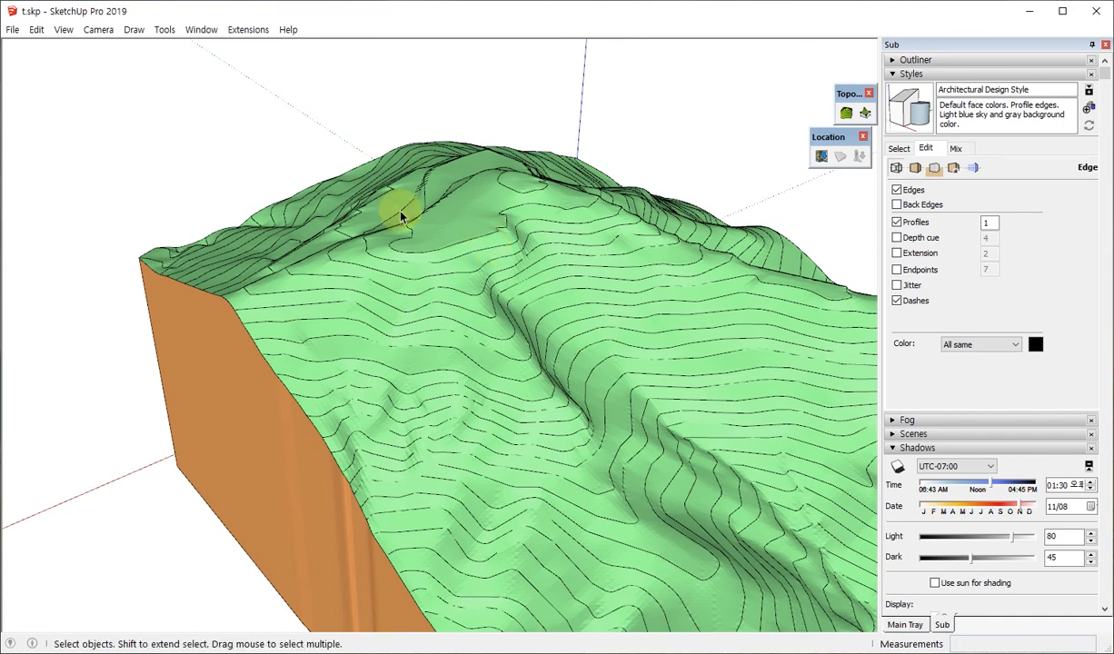
pyautogui.scroll(-5, 401, 214)
pyautogui.moveTo(647, 455); pyautogui.dragTo(195, 156)
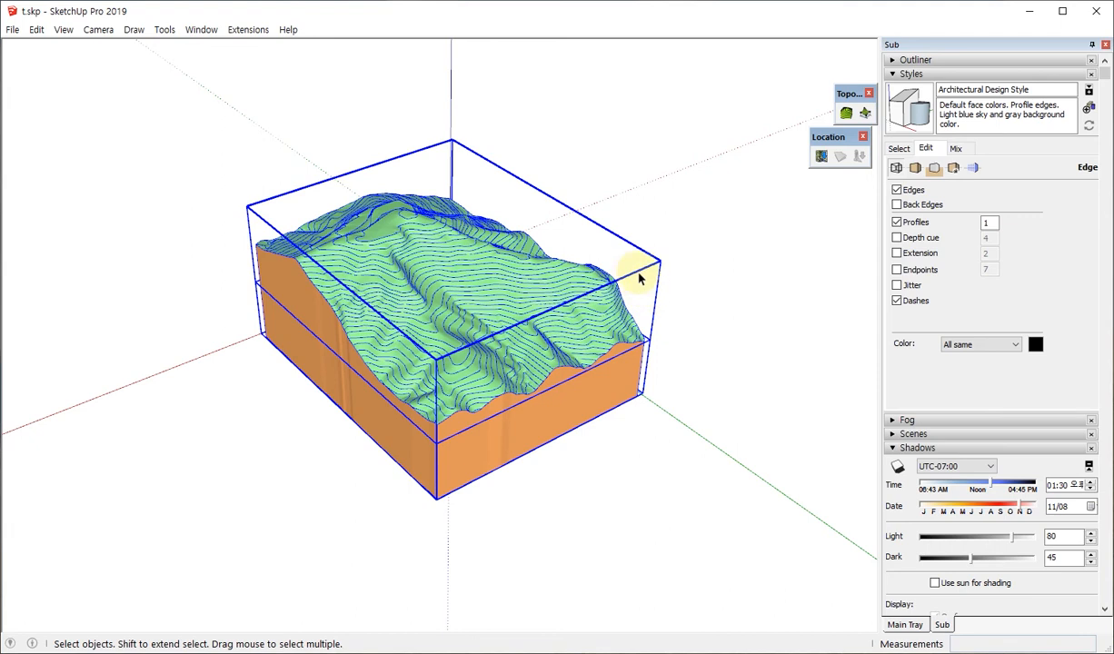
pyautogui.press('Delete')
pyautogui.moveTo(634, 278); pyautogui.dragTo(435, 335, button='middle')
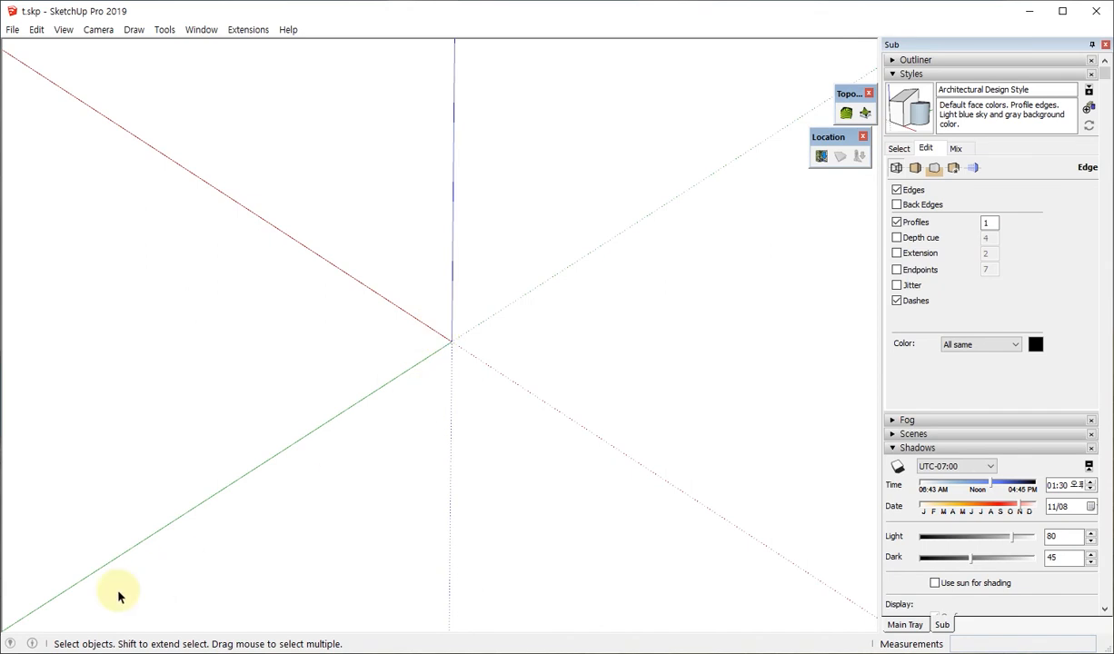
# Start adding a geo-location and frame the hillside between the apartment blocks and the stadium at zoom level 18.
pyautogui.click(10, 643)
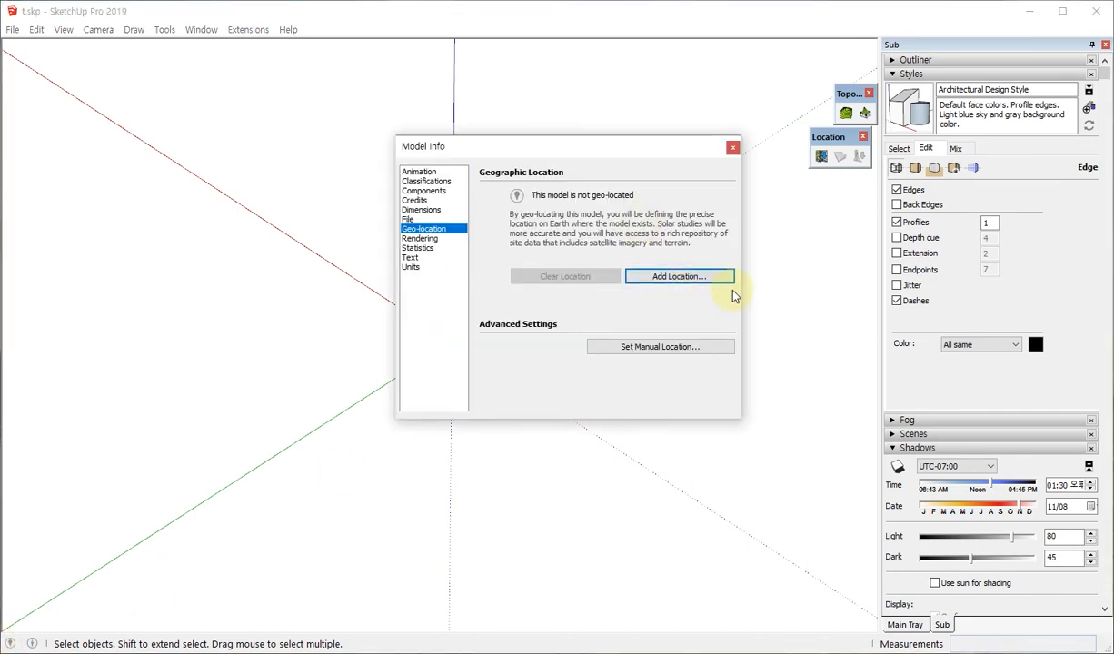
pyautogui.click(699, 278)
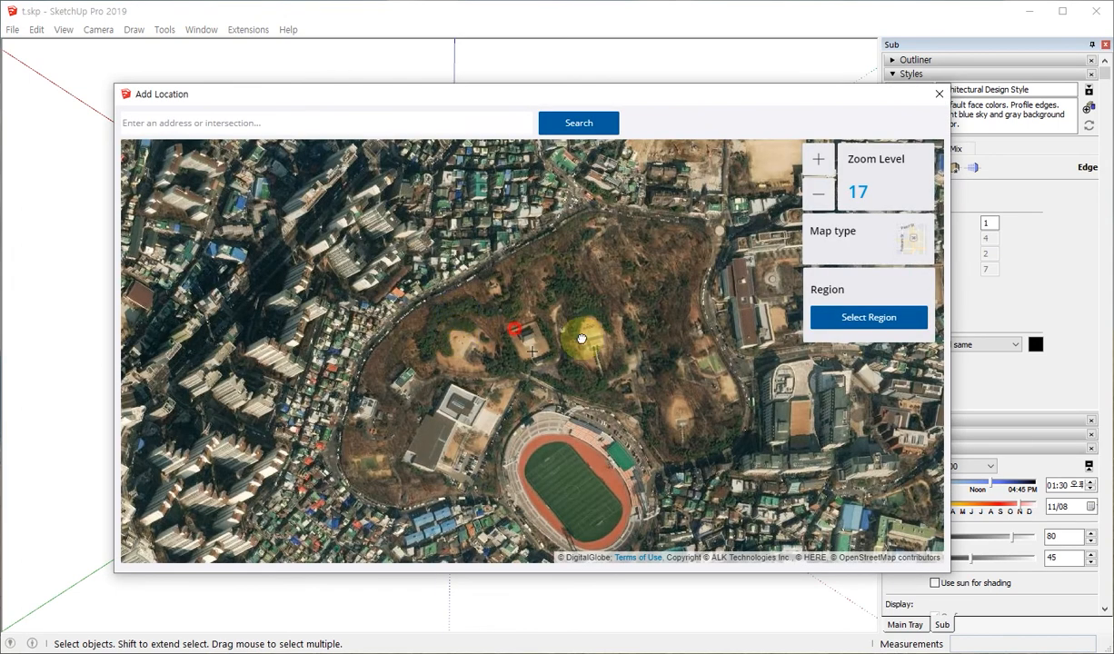
pyautogui.moveTo(390, 341); pyautogui.dragTo(479, 356)
pyautogui.scroll(1, 479, 356)
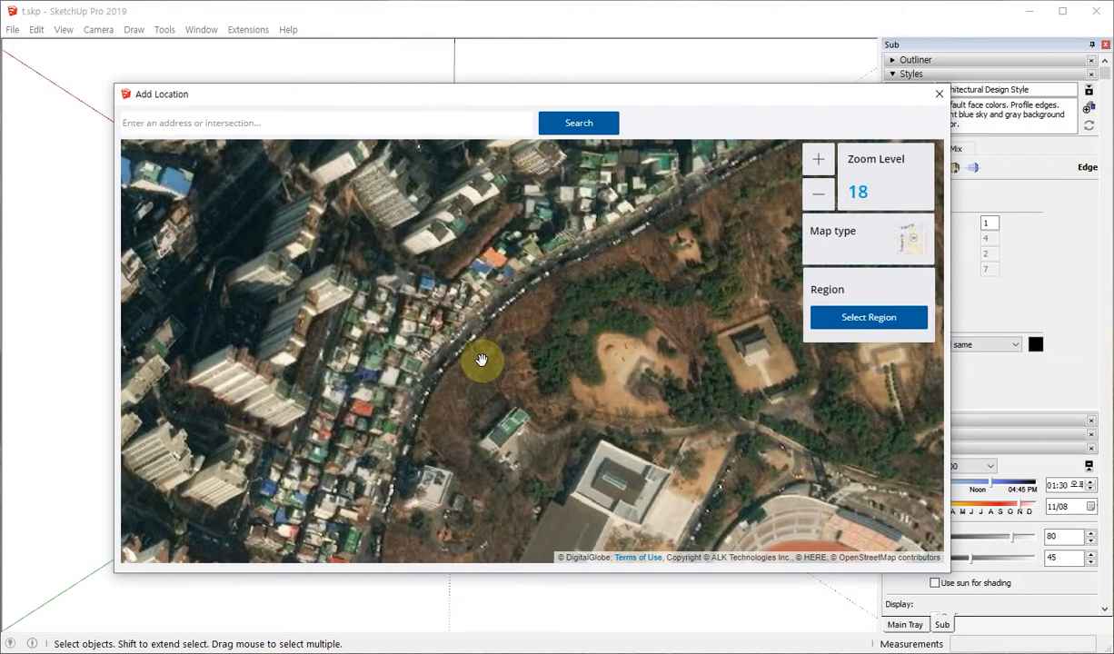
pyautogui.moveTo(575, 448); pyautogui.dragTo(587, 378)
# Import the framed map region at level 18 with its default extents, and close the model information.
pyautogui.click(883, 320)
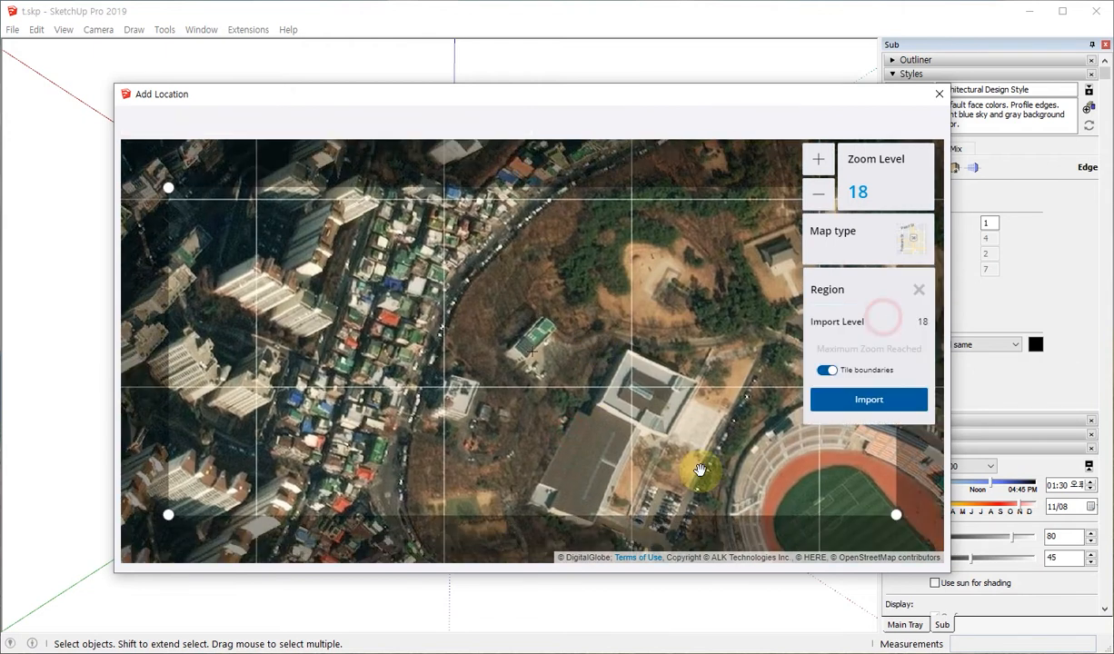
pyautogui.click(859, 398)
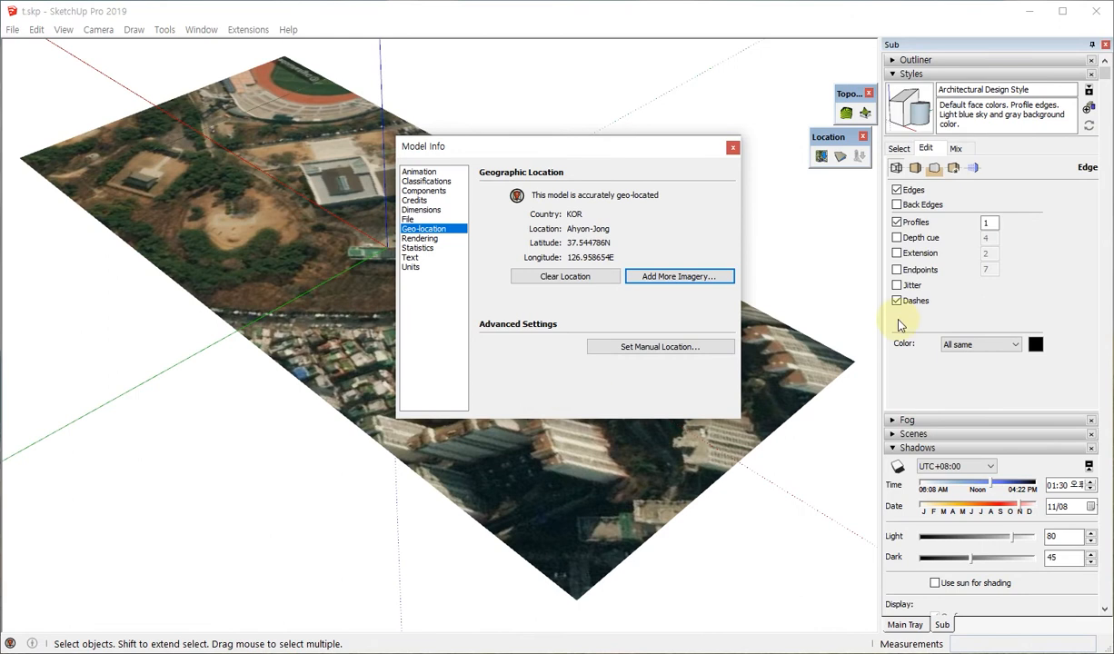
pyautogui.click(732, 148)
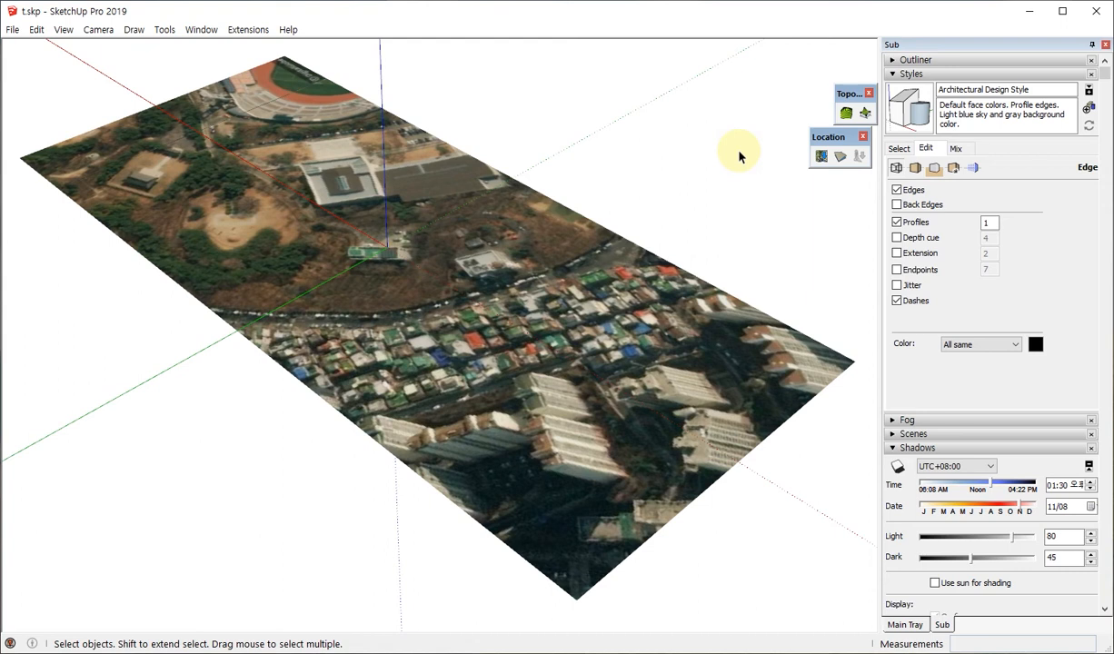
pyautogui.moveTo(597, 422); pyautogui.dragTo(427, 380, button='middle')
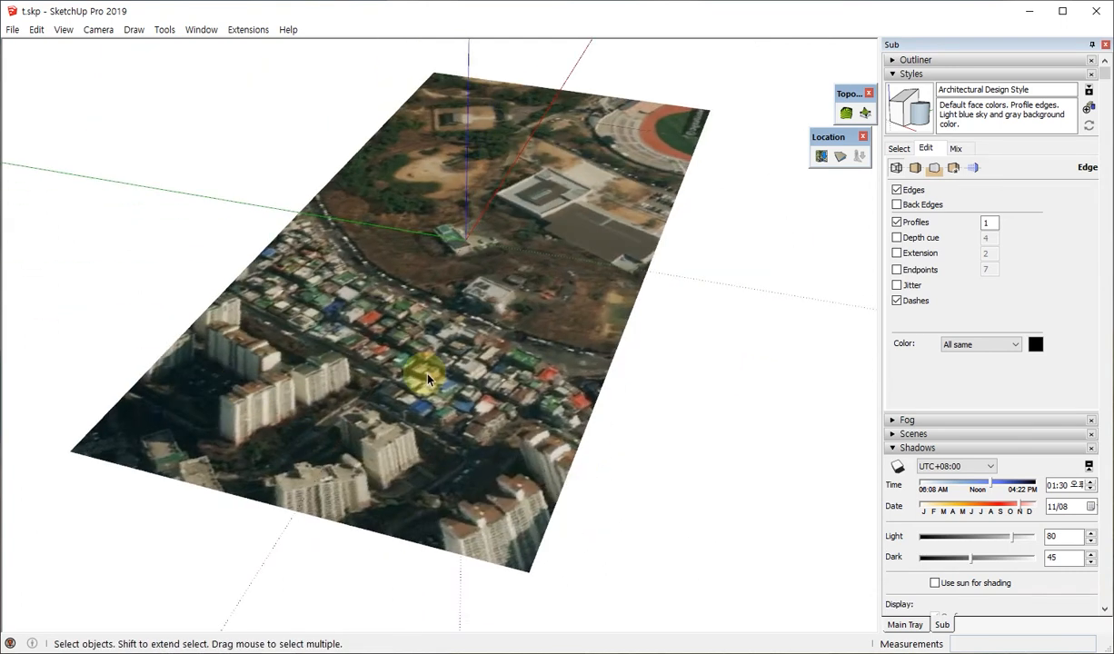
# Draw two short lines crossing each other on the empty ground beside the imported imagery.
pyautogui.scroll(3, 459, 254)
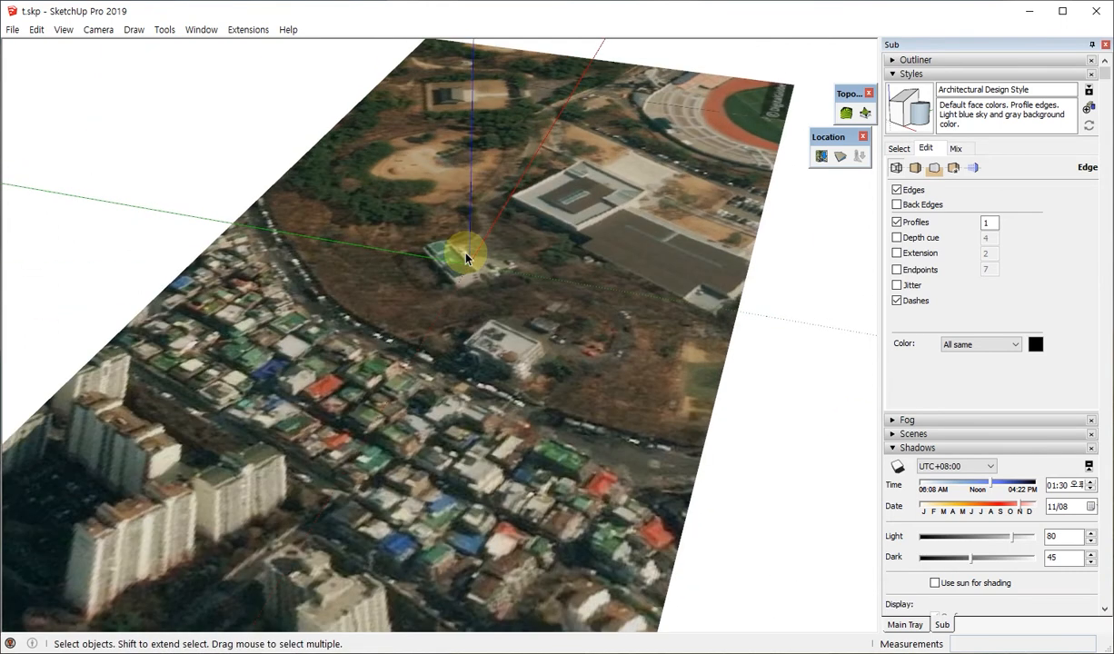
pyautogui.scroll(-3, 463, 257)
pyautogui.moveTo(294, 317); pyautogui.dragTo(604, 398, button='middle')
pyautogui.press('l')
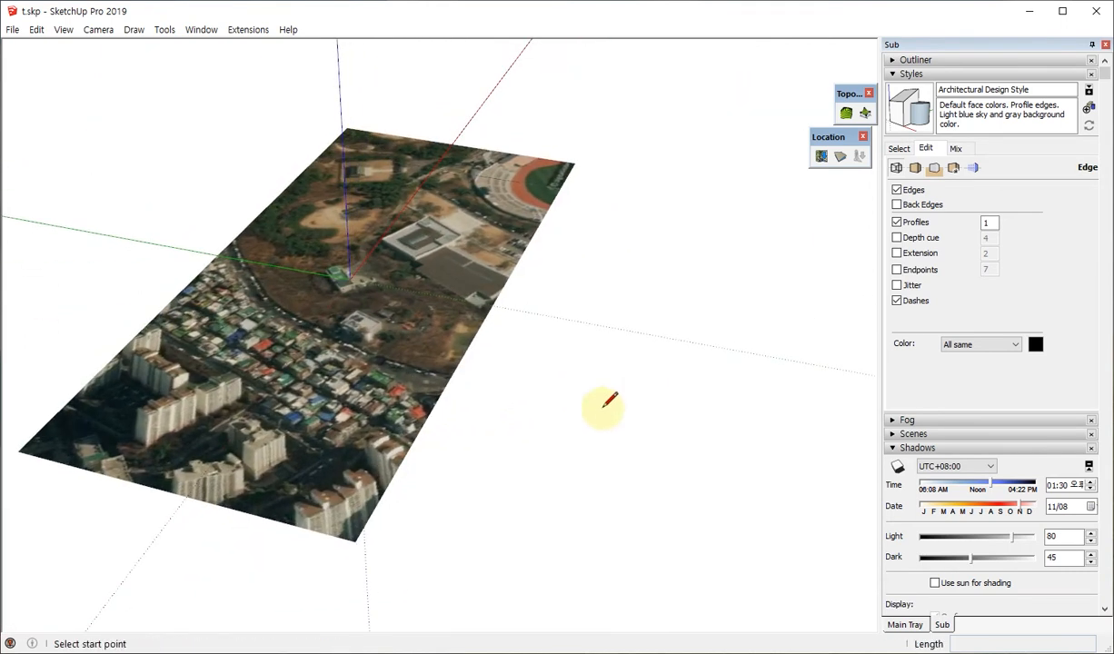
pyautogui.click(604, 406)
pyautogui.click(639, 385)
pyautogui.press('Escape')
pyautogui.scroll(3, 614, 413)
pyautogui.click(612, 362)
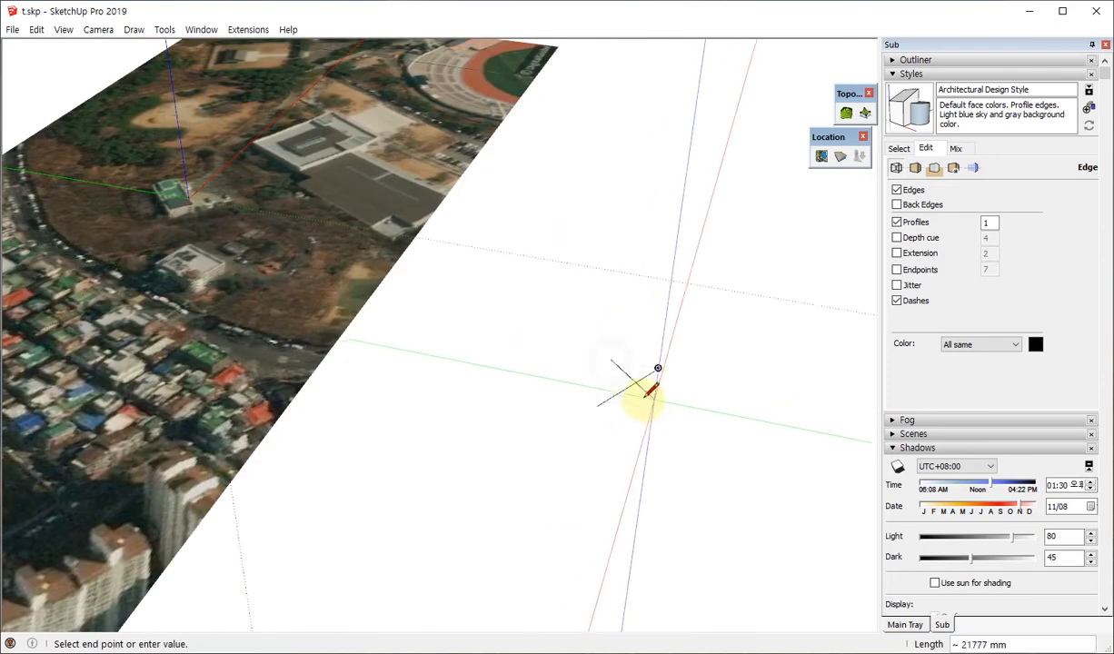
pyautogui.click(651, 402)
pyautogui.press('space')
pyautogui.scroll(5, 641, 406)
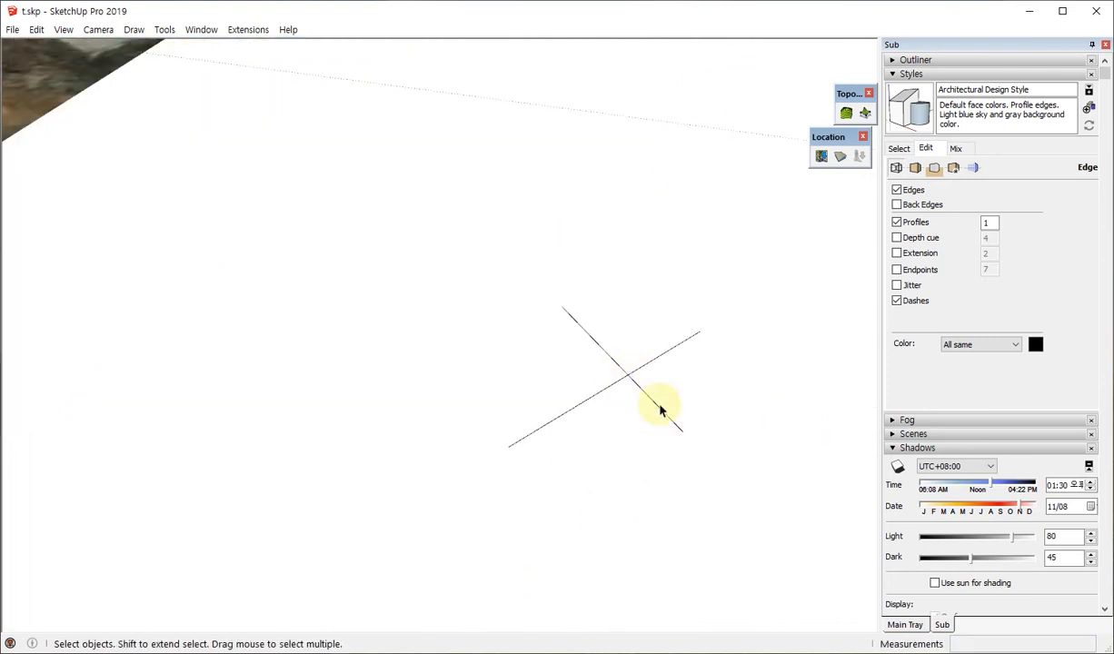
# Delete the two crossing lines beside the imagery.
pyautogui.moveTo(662, 405); pyautogui.dragTo(609, 355)
pyautogui.press('Delete')
pyautogui.scroll(-3, 642, 390)
pyautogui.scroll(-3, 643, 391)
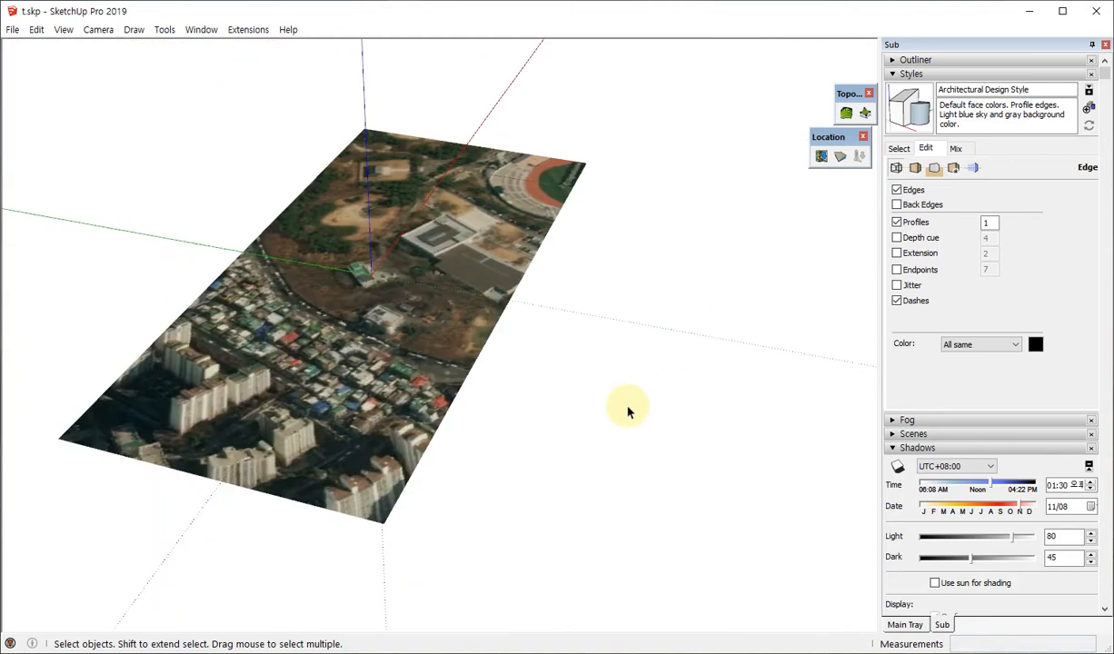
# Toggle the geo-located imagery from flat to its 3D terrain relief.
pyautogui.moveTo(628, 411); pyautogui.dragTo(490, 326, button='middle')
pyautogui.scroll(2, 490, 326)
pyautogui.scroll(-3, 516, 336)
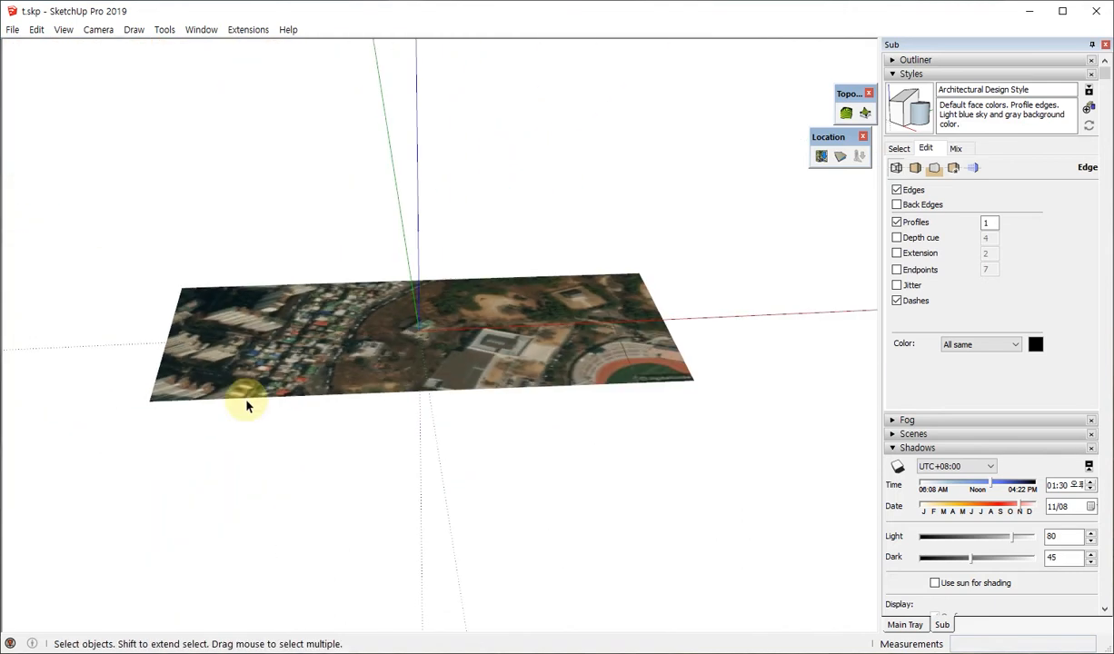
pyautogui.moveTo(246, 405); pyautogui.dragTo(627, 318, button='middle')
pyautogui.click(845, 160)
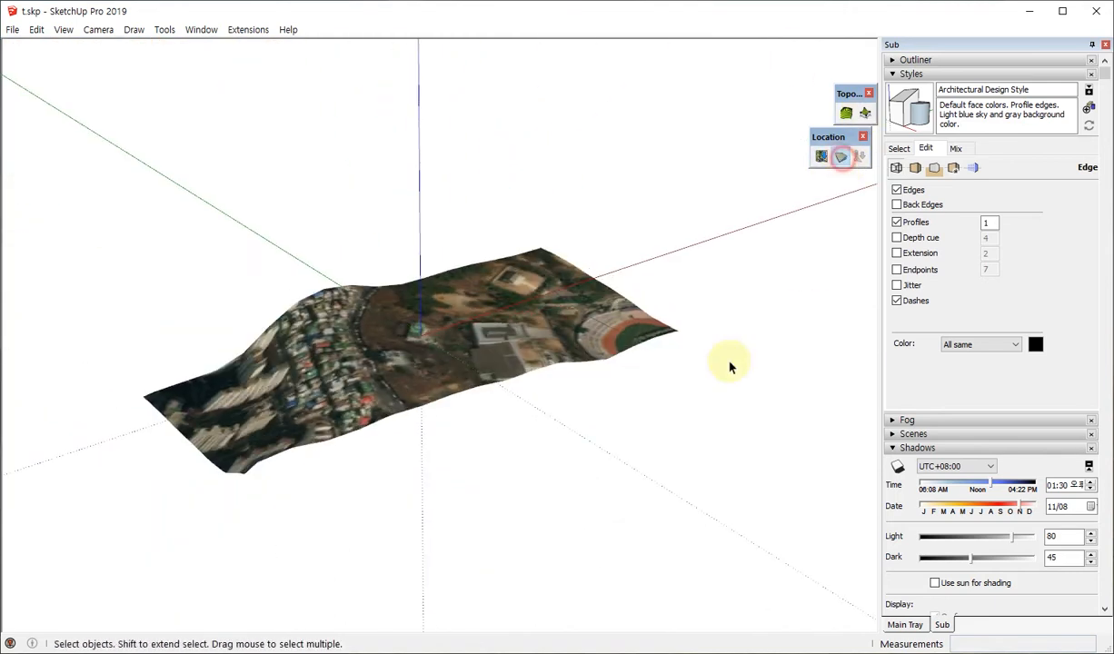
pyautogui.moveTo(726, 366); pyautogui.dragTo(432, 304, button='middle')
pyautogui.scroll(-3, 431, 300)
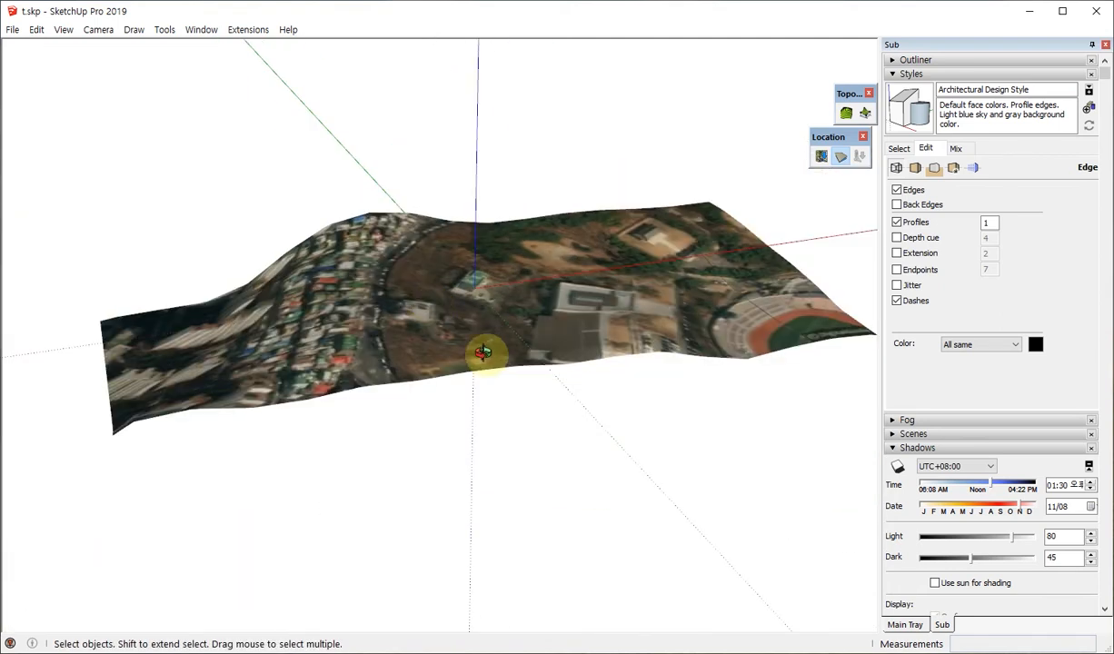
pyautogui.moveTo(485, 349); pyautogui.dragTo(490, 355, button='middle')
# Display the terrain in the monochrome face style and show hidden geometry to inspect its triangulated mesh.
pyautogui.hotkey('alt', '5')
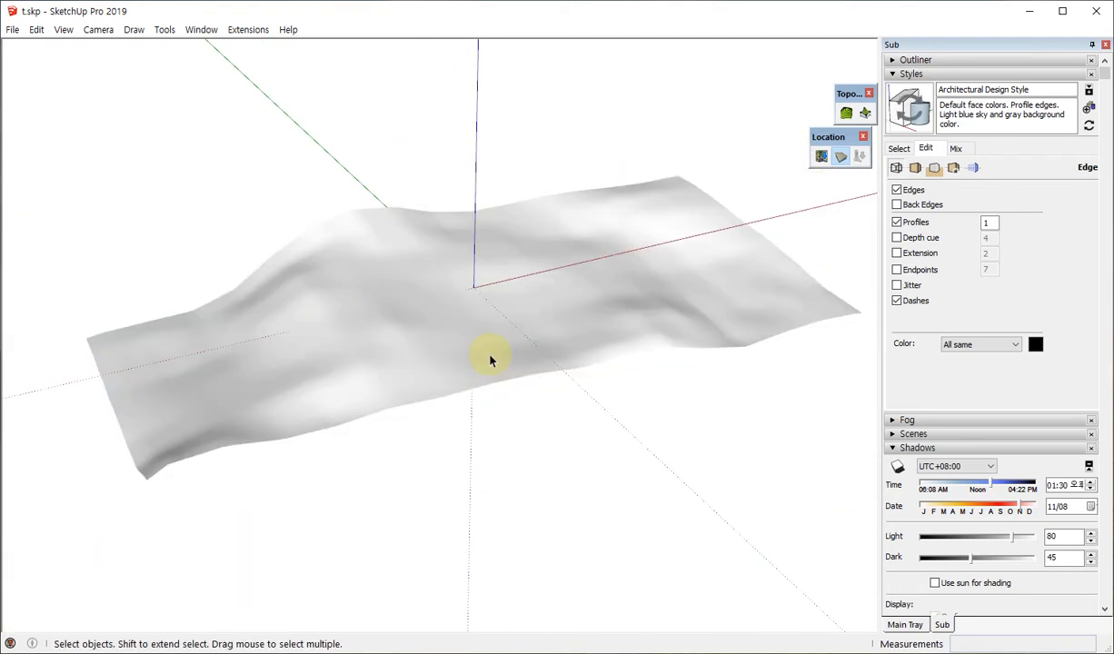
pyautogui.hotkey('alt', 'h')
pyautogui.moveTo(413, 347); pyautogui.dragTo(412, 266, button='middle')
pyautogui.scroll(8, 414, 270)
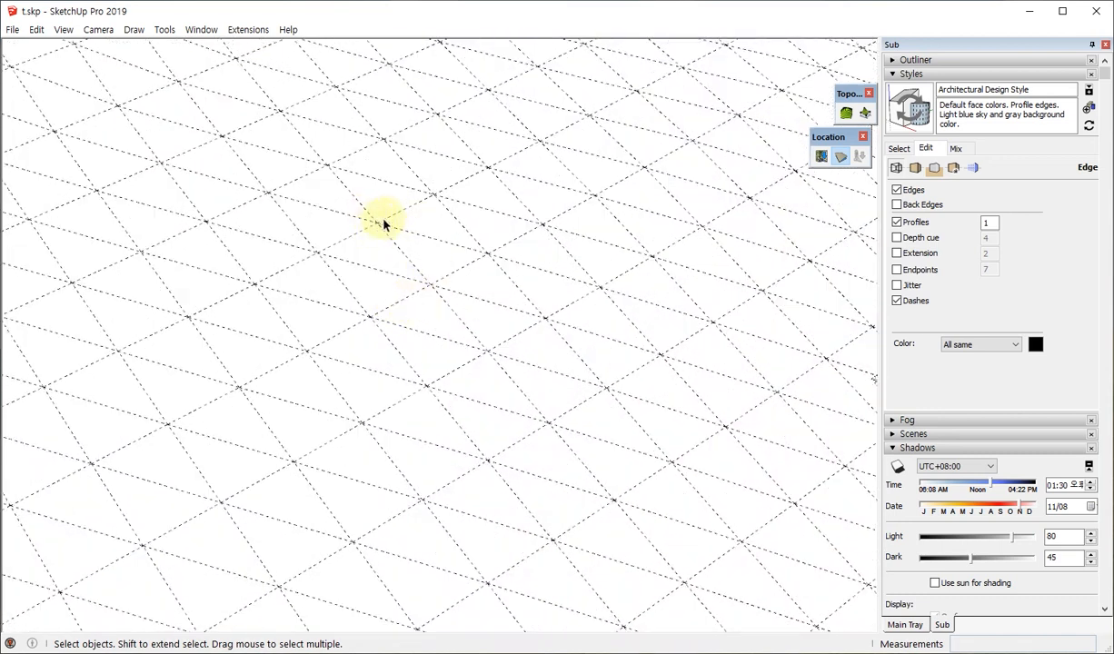
pyautogui.scroll(-4, 414, 287)
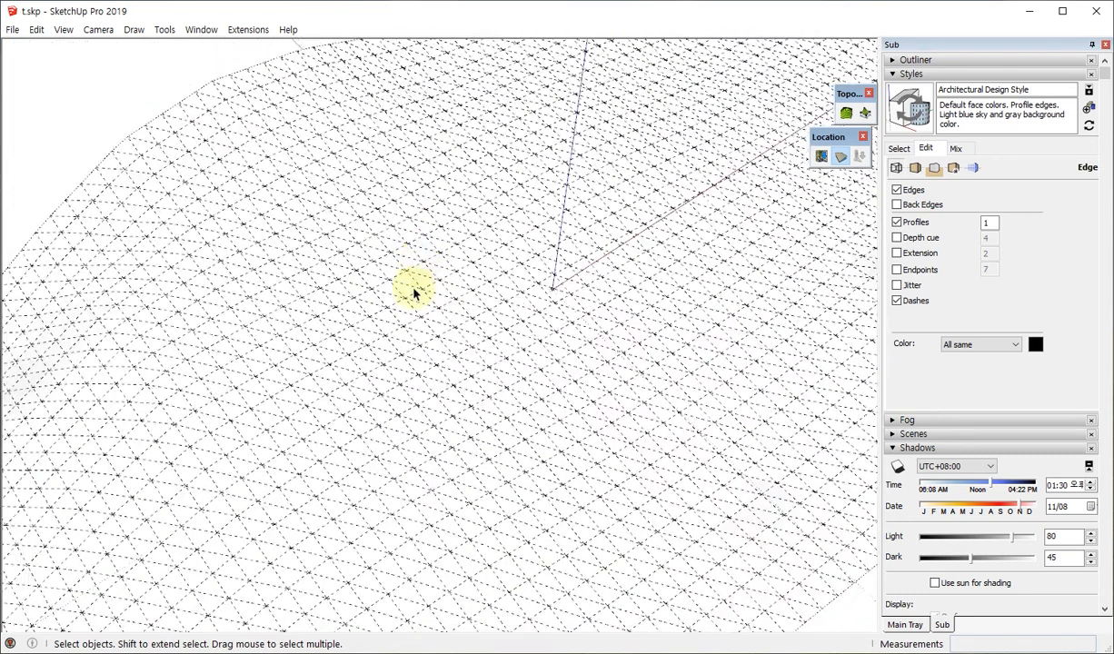
pyautogui.scroll(-8, 414, 294)
# Turn off the hidden geometry display and select the terrain group.
pyautogui.hotkey('alt', 'h')
pyautogui.moveTo(477, 411); pyautogui.dragTo(441, 318, button='middle')
pyautogui.click(440, 324)
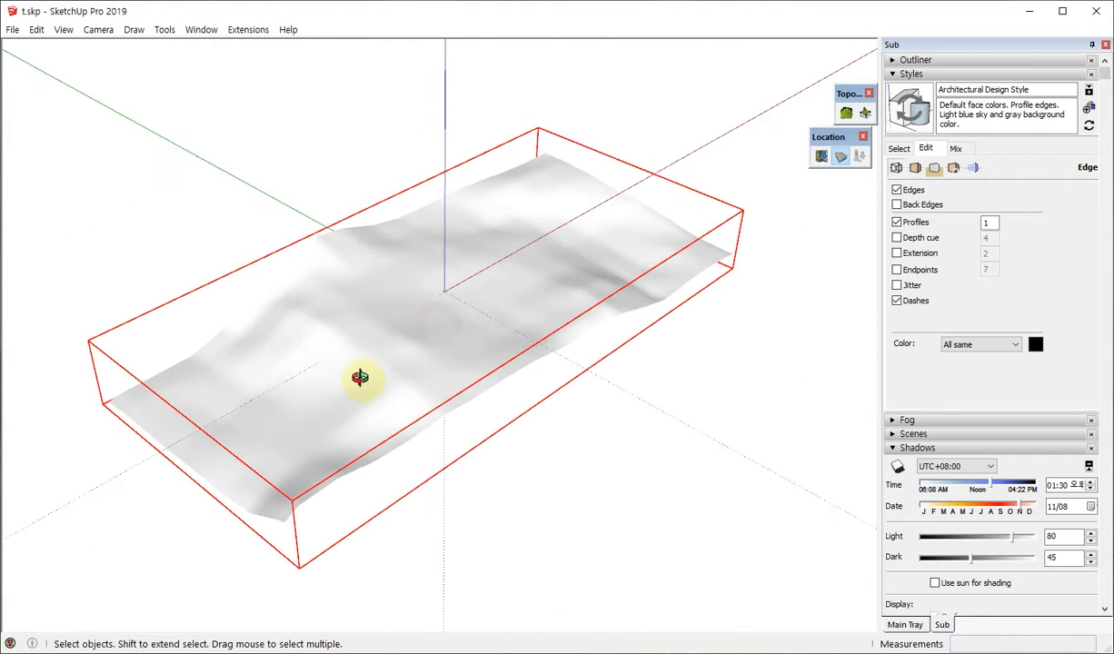
pyautogui.moveTo(359, 378); pyautogui.dragTo(444, 338, button='middle')
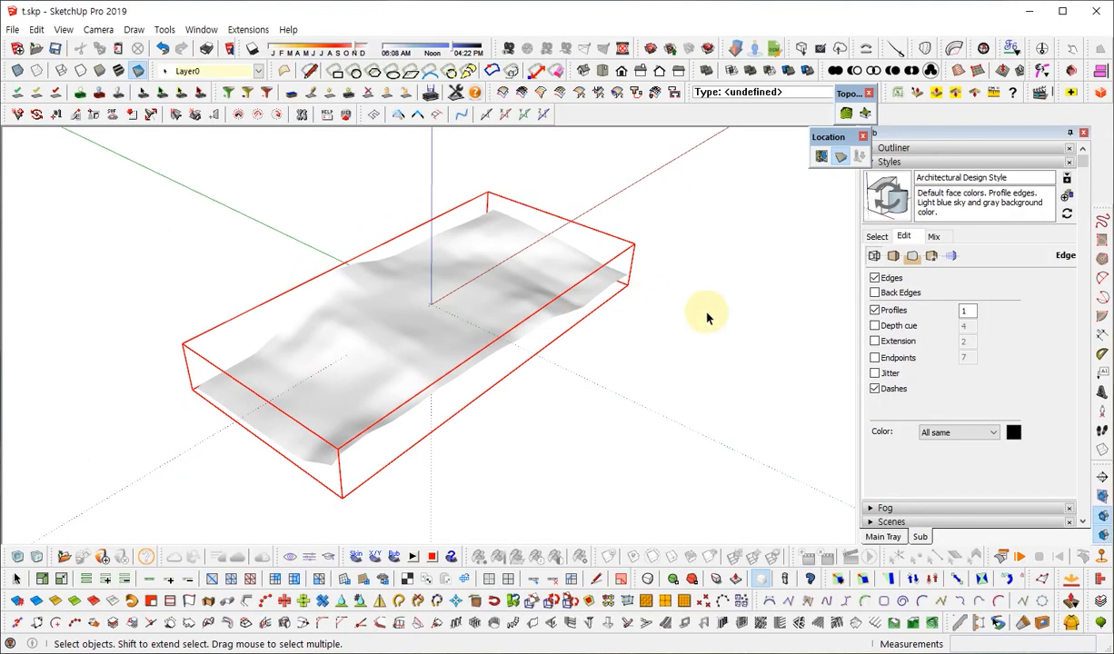
# Mark all vertices of the selected terrain with Mark Vertices from Fredo Tools, and close the tool windows.
pyautogui.click(1002, 47)
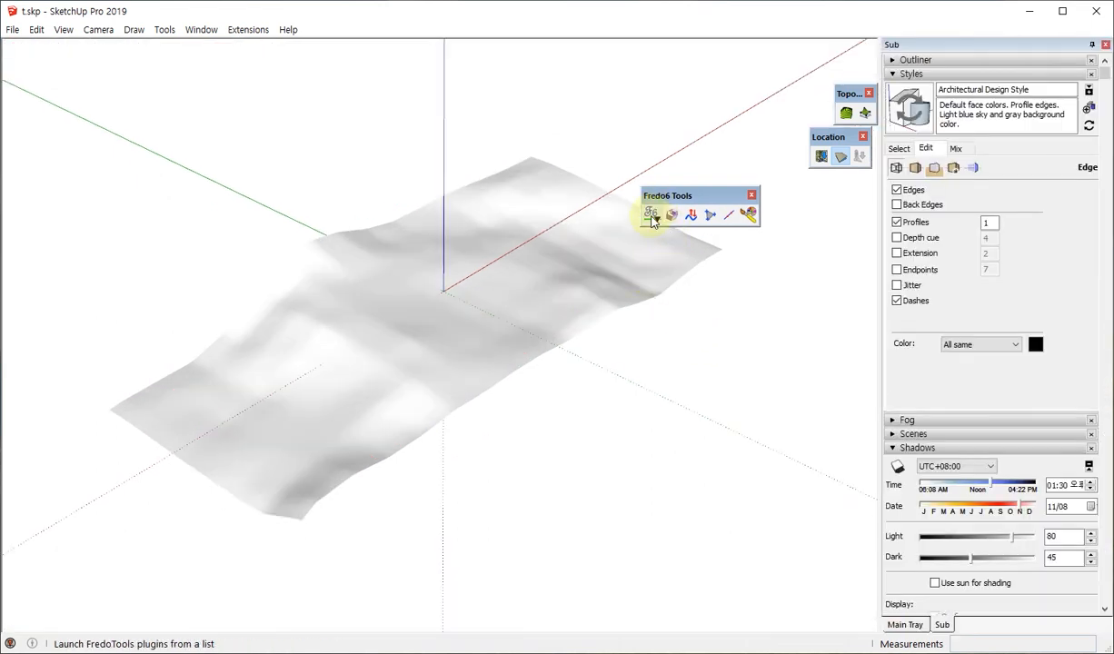
pyautogui.click(652, 217)
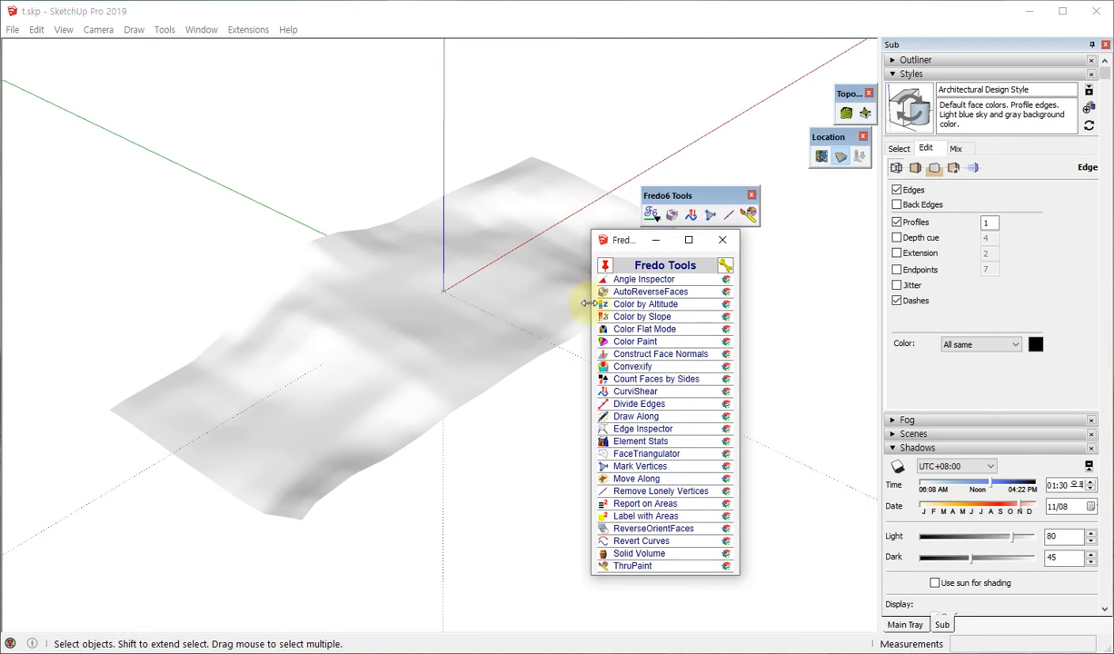
pyautogui.click(643, 467)
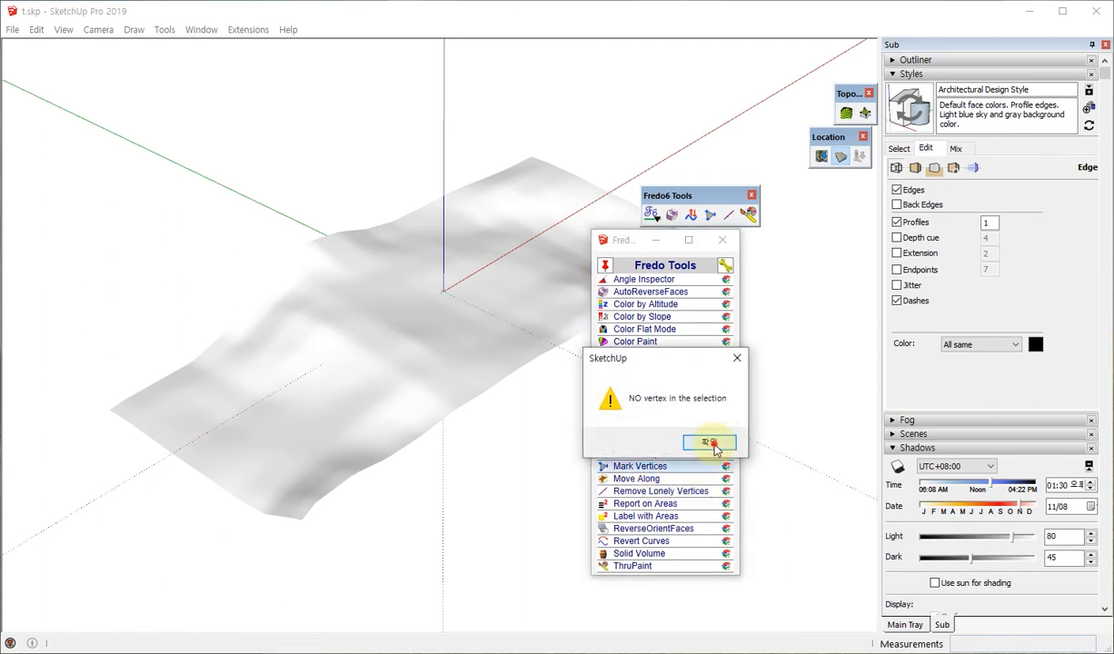
pyautogui.click(707, 441)
pyautogui.click(423, 302)
pyautogui.click(627, 467)
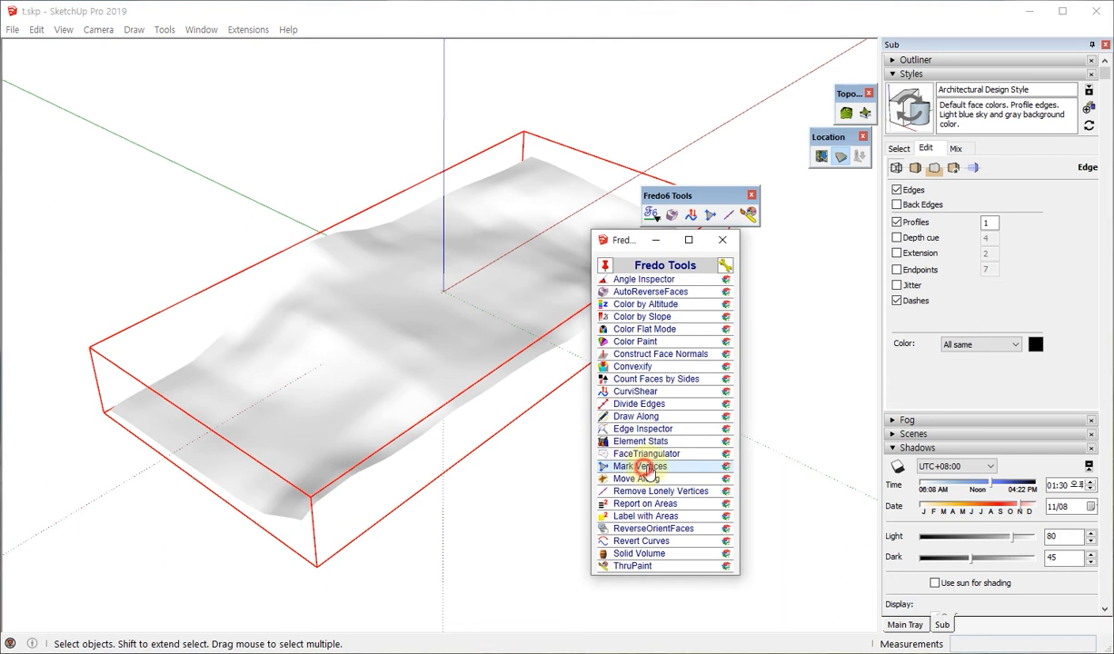
pyautogui.click(720, 240)
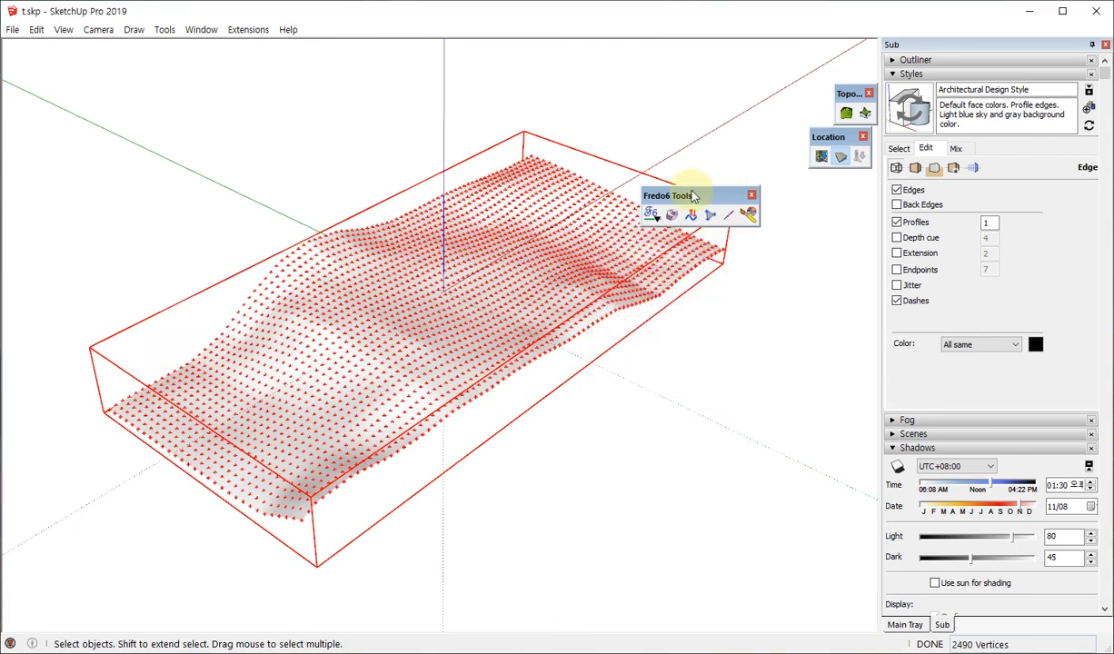
pyautogui.click(752, 196)
# Examine how the vertex marks sit on the terrain surface and at the corners of its hidden mesh.
pyautogui.moveTo(531, 323); pyautogui.dragTo(435, 281, button='middle')
pyautogui.scroll(7, 537, 231)
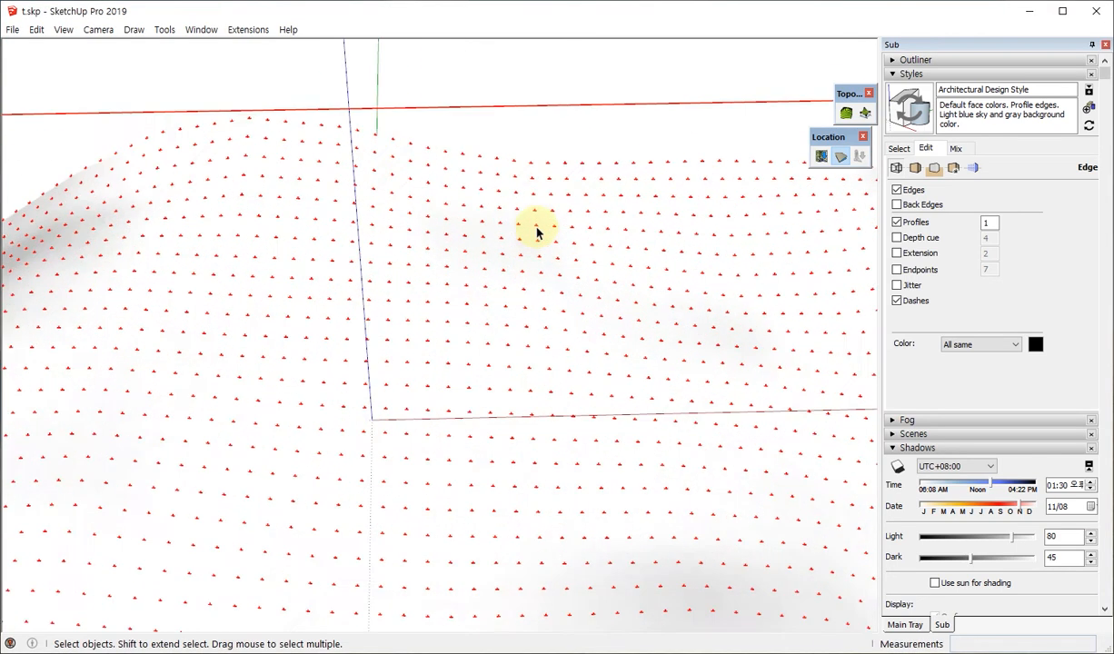
pyautogui.moveTo(514, 321); pyautogui.dragTo(518, 324, button='middle')
pyautogui.scroll(4, 491, 255)
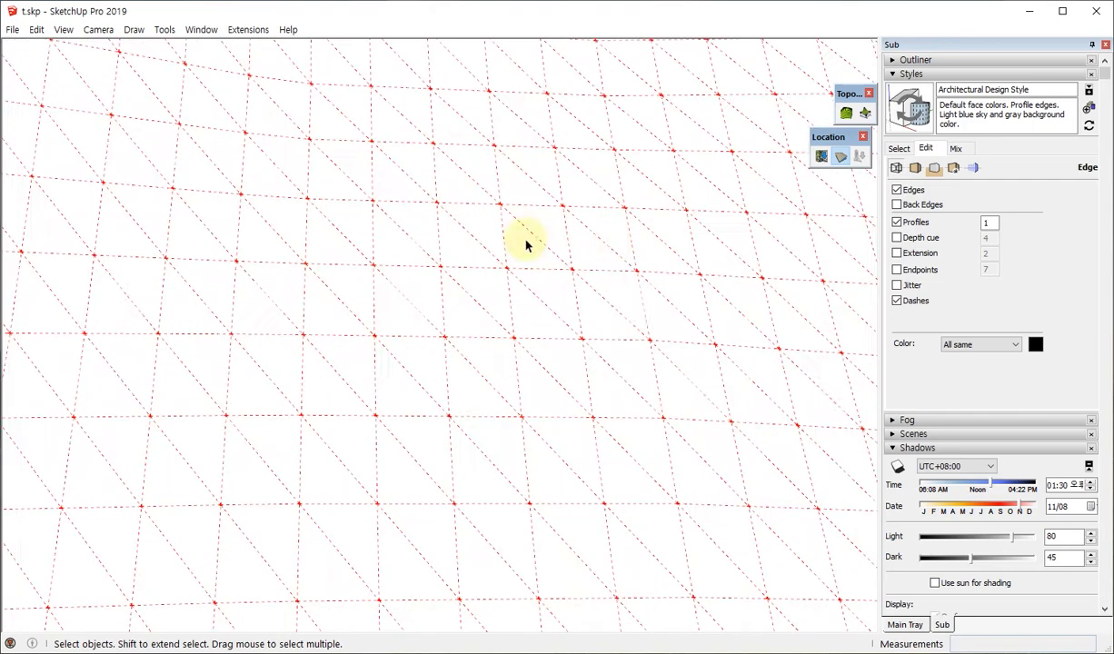
pyautogui.scroll(-5, 536, 280)
pyautogui.moveTo(458, 324); pyautogui.dragTo(523, 273, button='middle')
pyautogui.scroll(-5, 522, 273)
pyautogui.scroll(1, 497, 280)
# Unlock the terrain group, open it for editing, and remove its surface while keeping the vertex marks.
pyautogui.rightClick(459, 272)
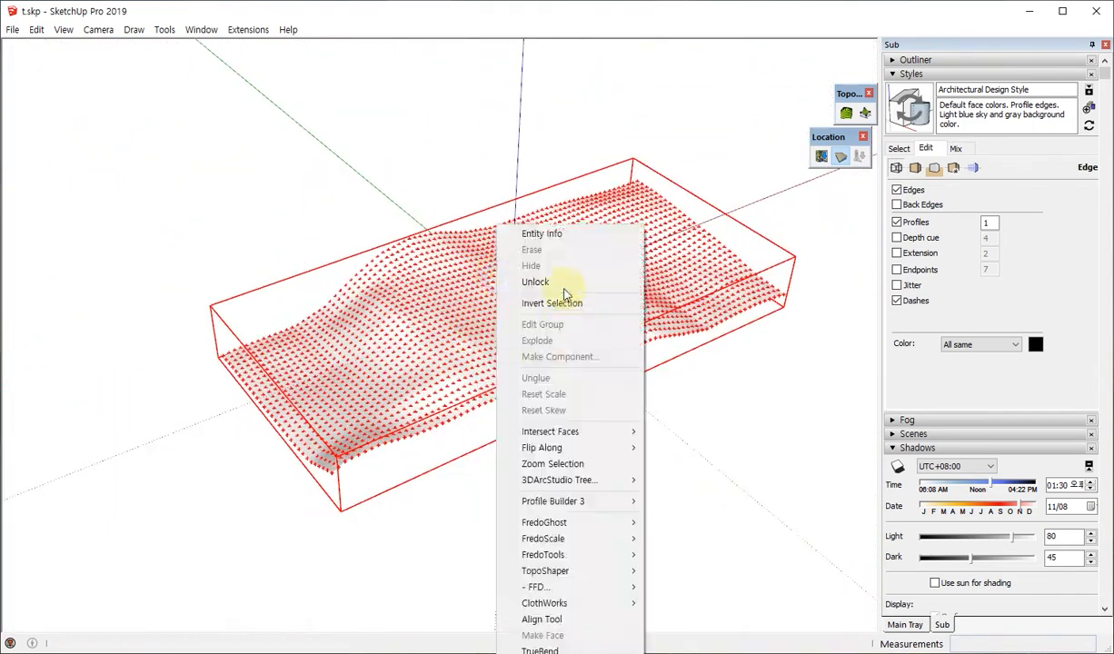
pyautogui.click(531, 281)
pyautogui.scroll(5, 488, 289)
pyautogui.scroll(-8, 482, 289)
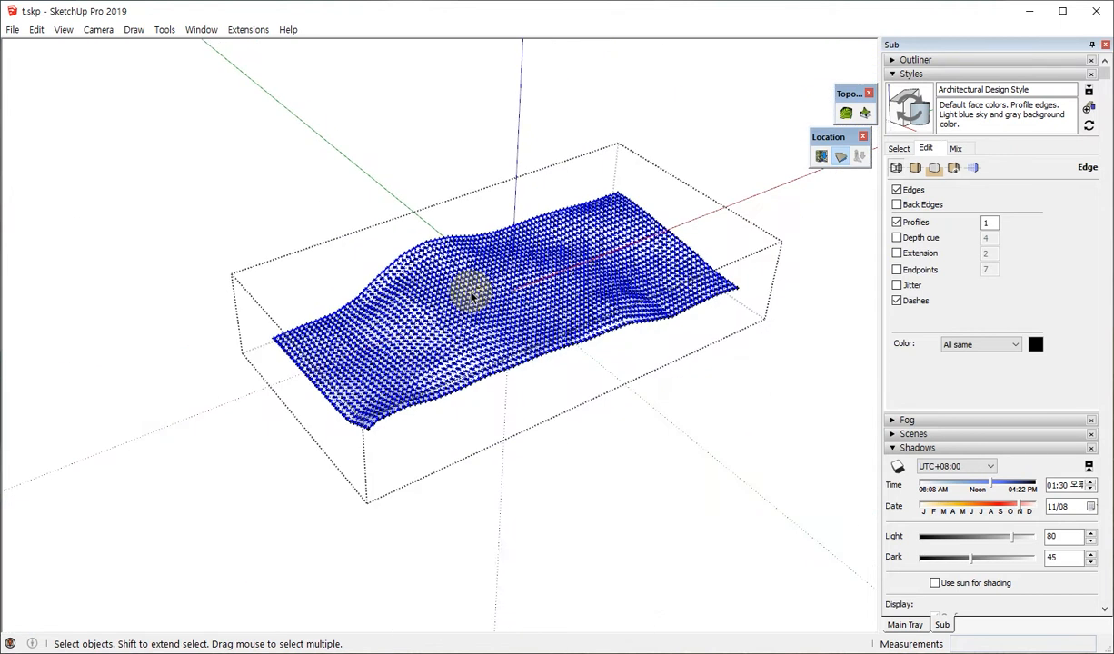
pyautogui.click(650, 442)
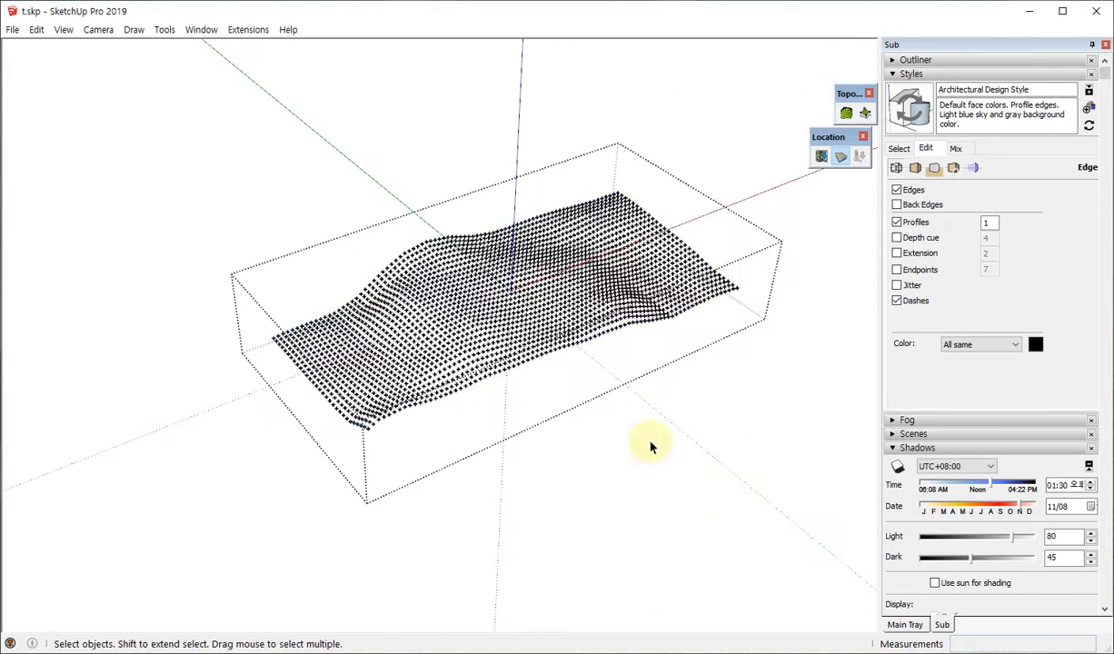
pyautogui.moveTo(651, 442); pyautogui.dragTo(618, 488, button='middle')
pyautogui.scroll(3, 484, 427)
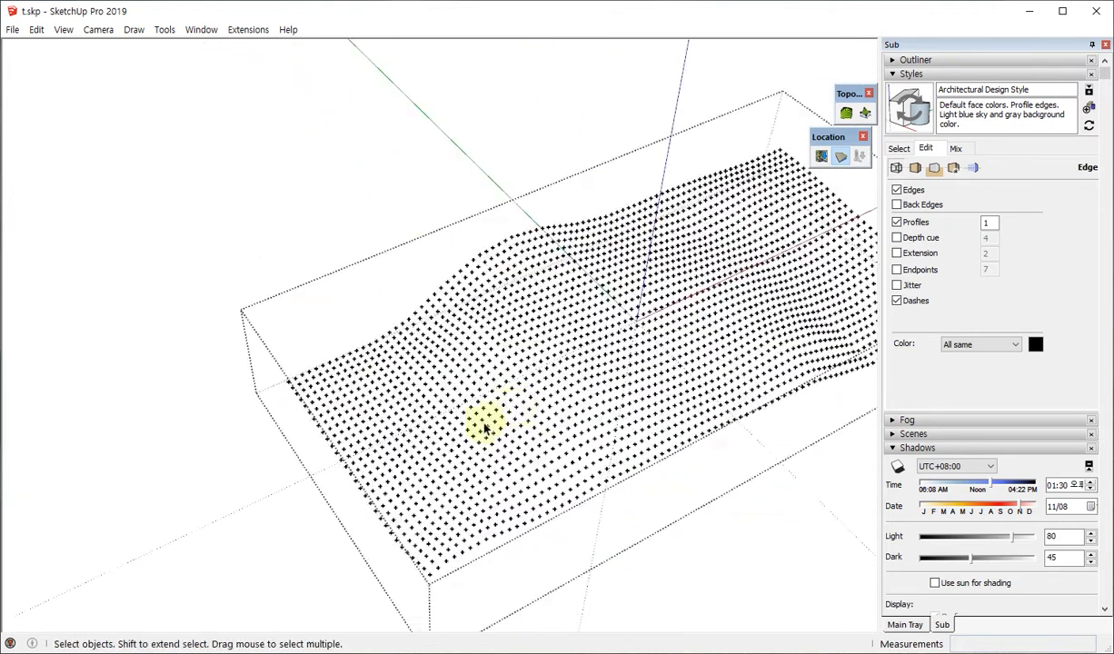
# Leave the group, select the vertex marks, and start TopoShaper on them.
pyautogui.click(390, 206)
pyautogui.moveTo(624, 517); pyautogui.dragTo(583, 443)
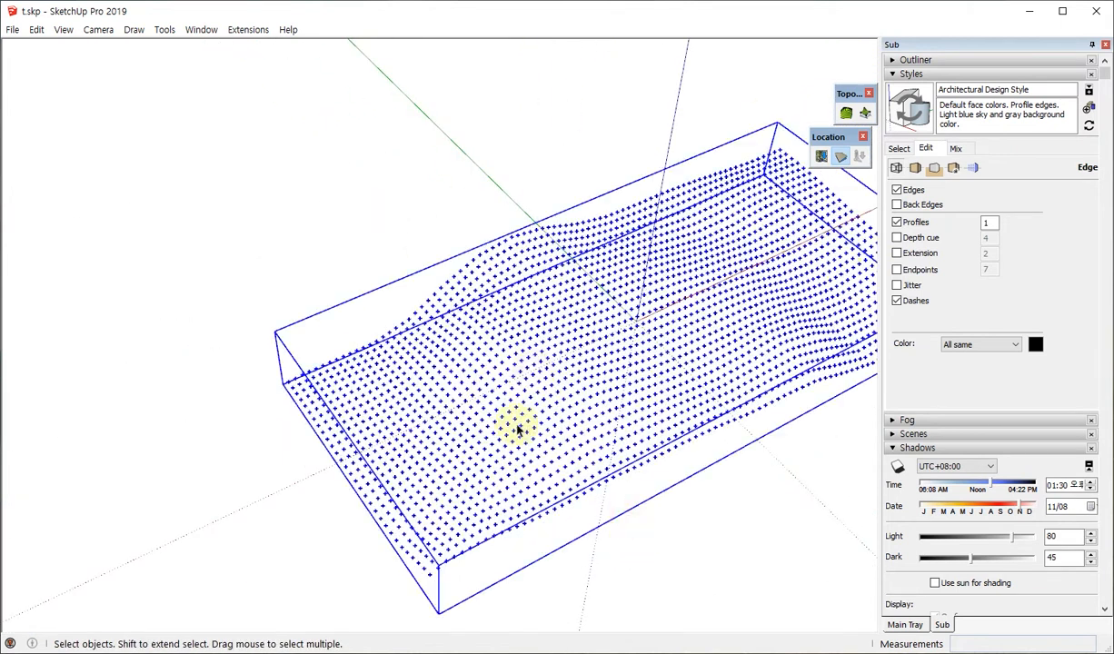
pyautogui.moveTo(517, 428); pyautogui.dragTo(542, 286, button='middle')
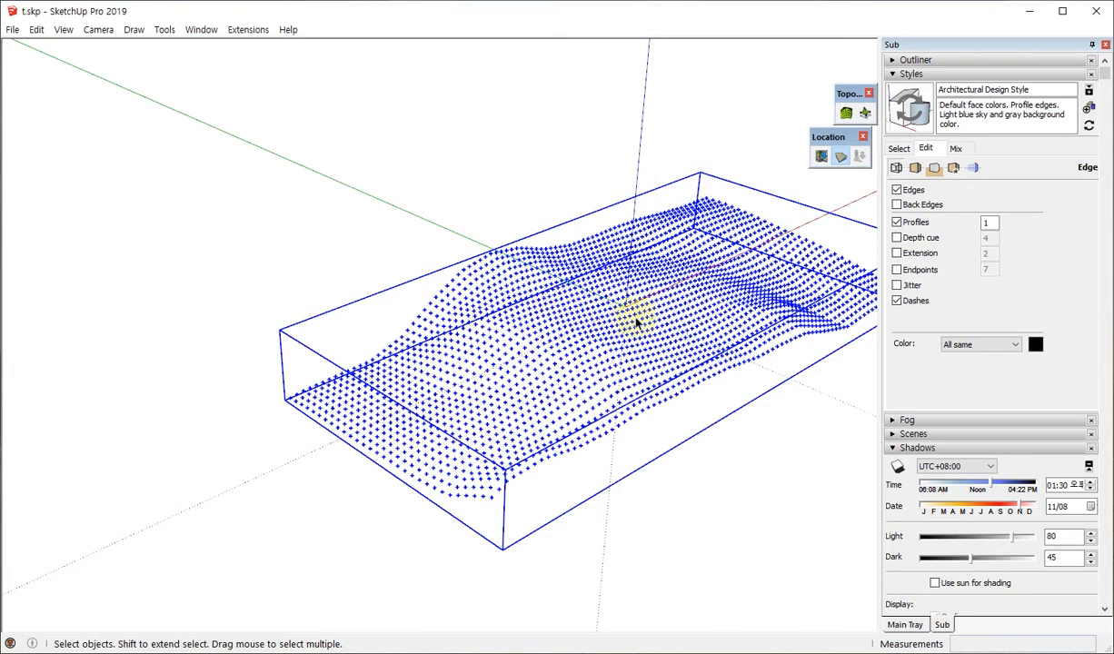
pyautogui.moveTo(634, 318); pyautogui.dragTo(738, 257, button='middle')
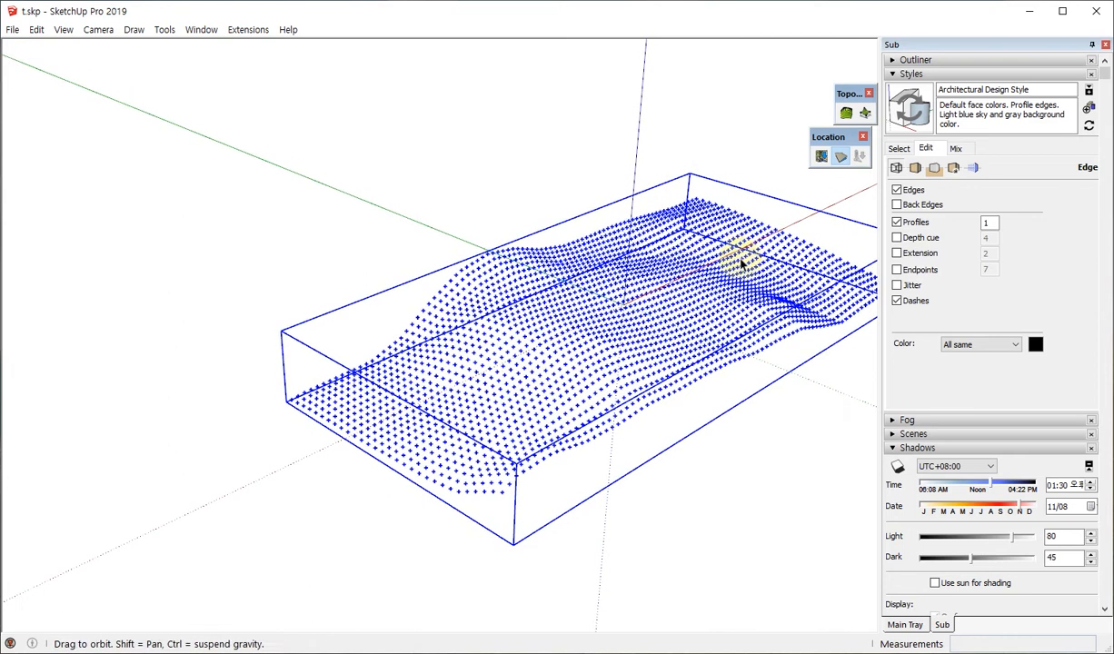
pyautogui.click(866, 116)
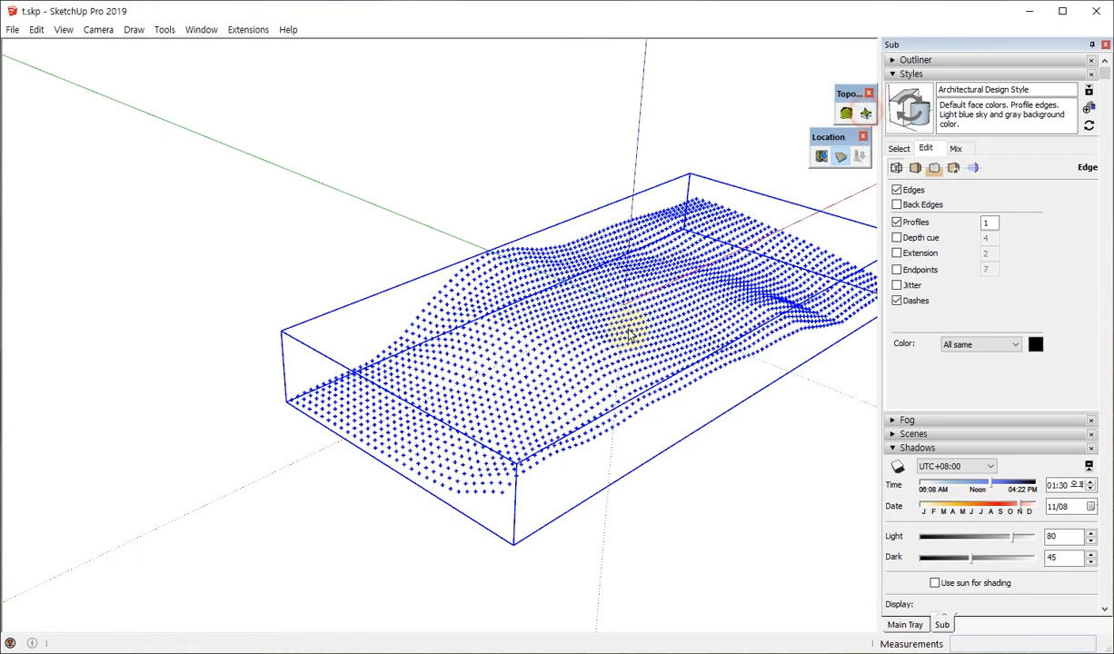
# Examine the point cloud and its red base outline in TopoShaper from several angles.
pyautogui.moveTo(386, 407); pyautogui.dragTo(617, 269, button='middle')
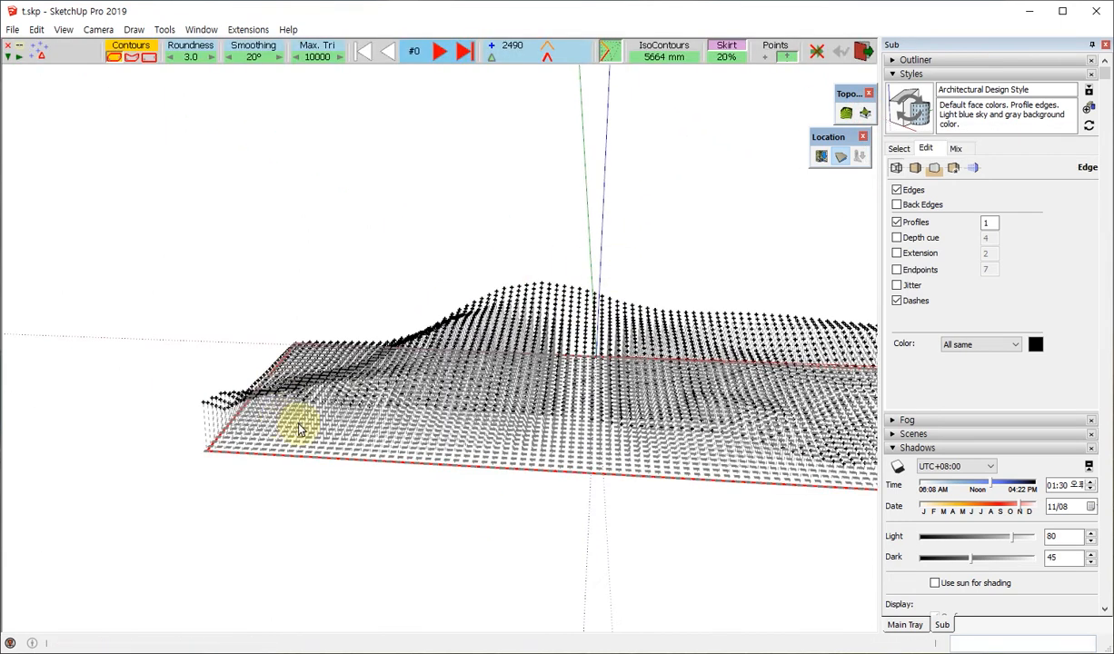
pyautogui.moveTo(298, 423); pyautogui.dragTo(221, 448, button='middle')
pyautogui.moveTo(330, 408); pyautogui.dragTo(577, 355, button='middle')
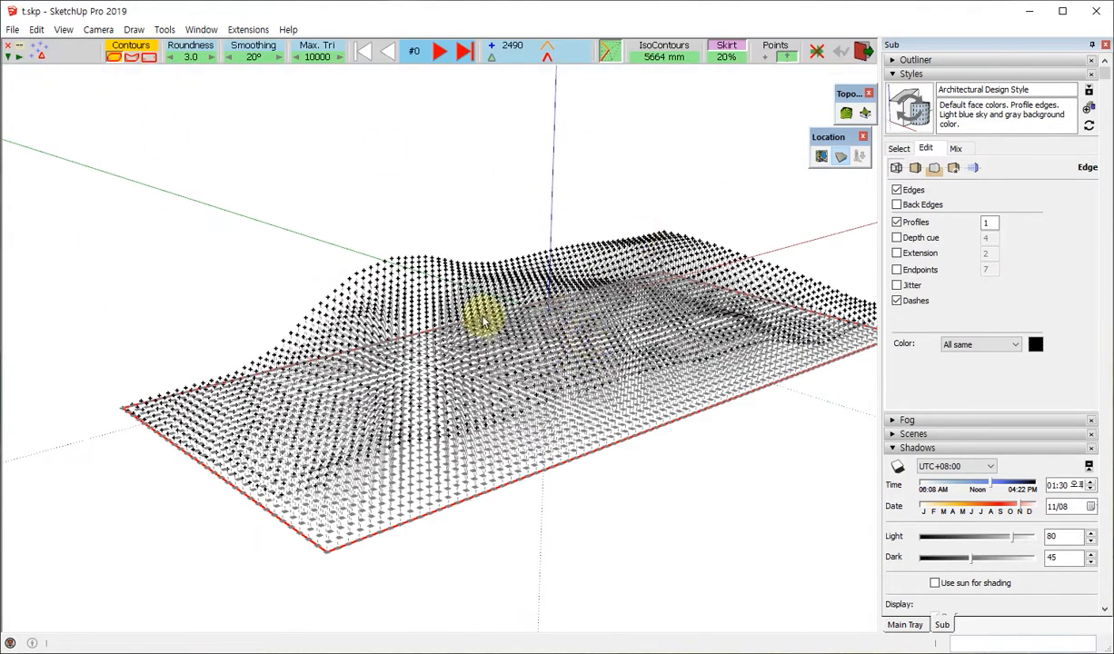
pyautogui.moveTo(166, 163); pyautogui.dragTo(428, 438, button='middle')
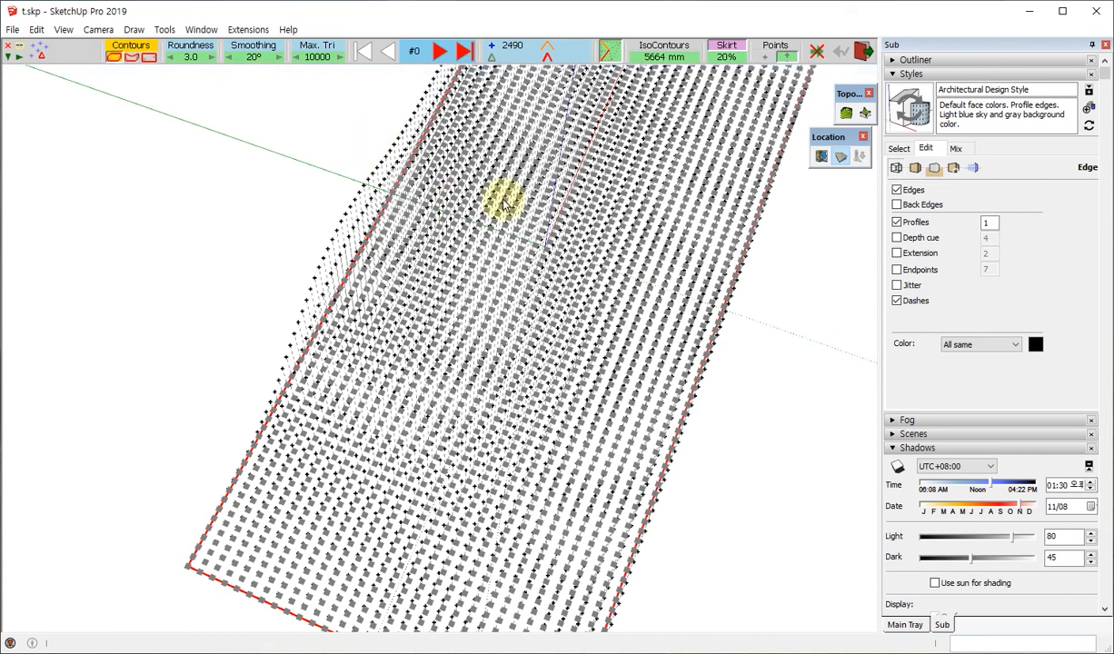
pyautogui.moveTo(504, 201); pyautogui.dragTo(543, 272, button='middle')
pyautogui.moveTo(307, 159); pyautogui.dragTo(634, 277, button='middle')
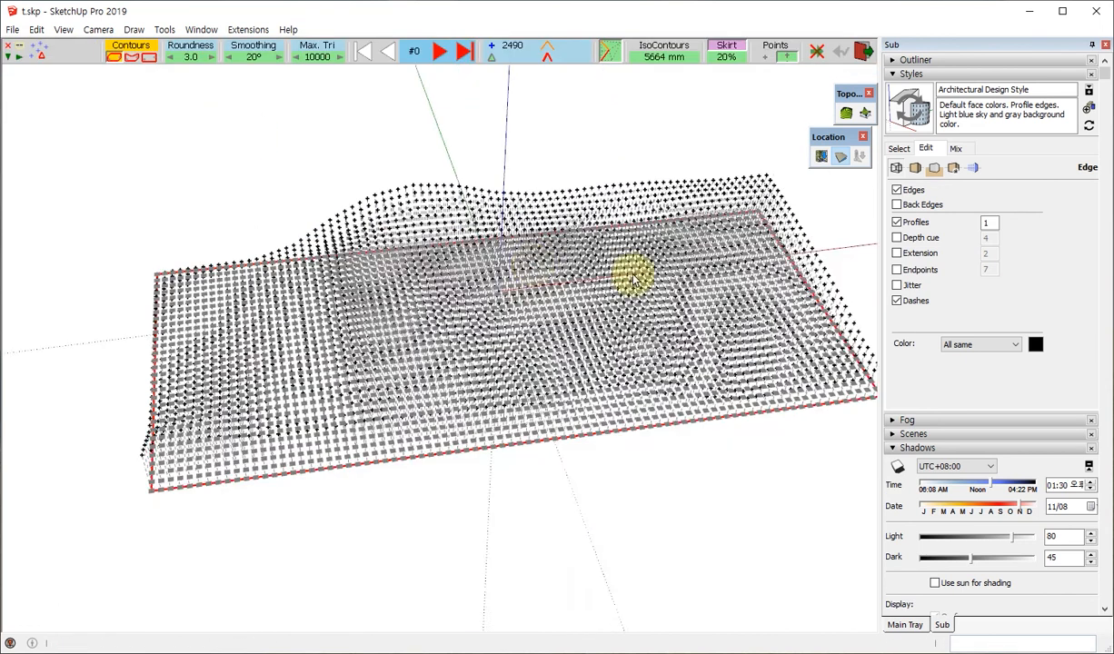
pyautogui.scroll(1, 696, 255)
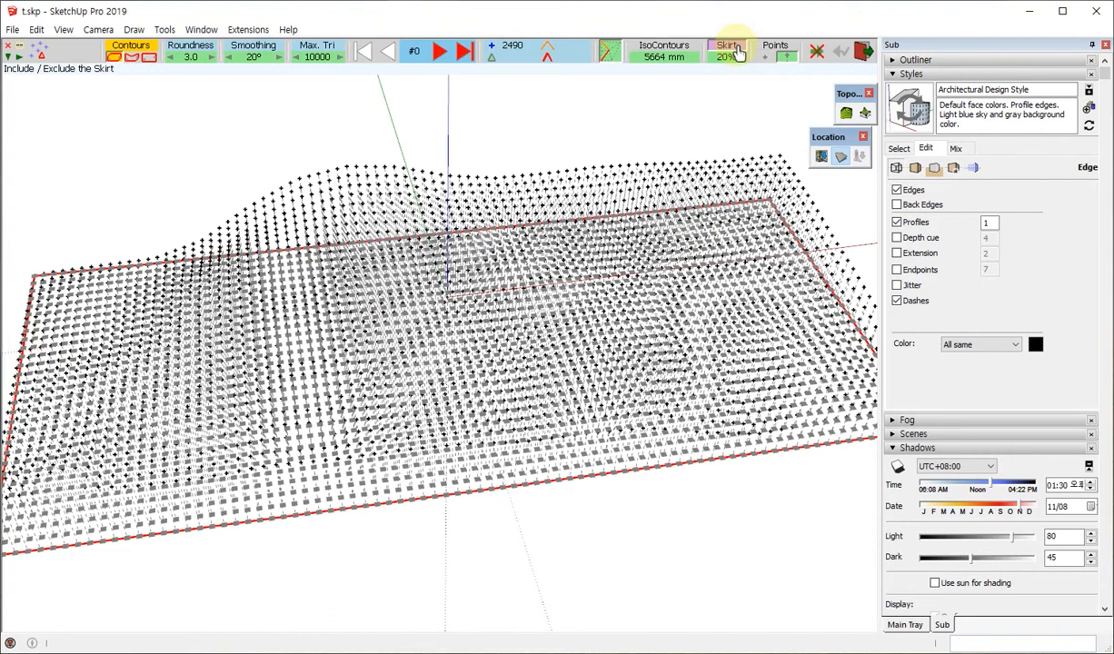
pyautogui.moveTo(673, 300); pyautogui.dragTo(522, 262, button='middle')
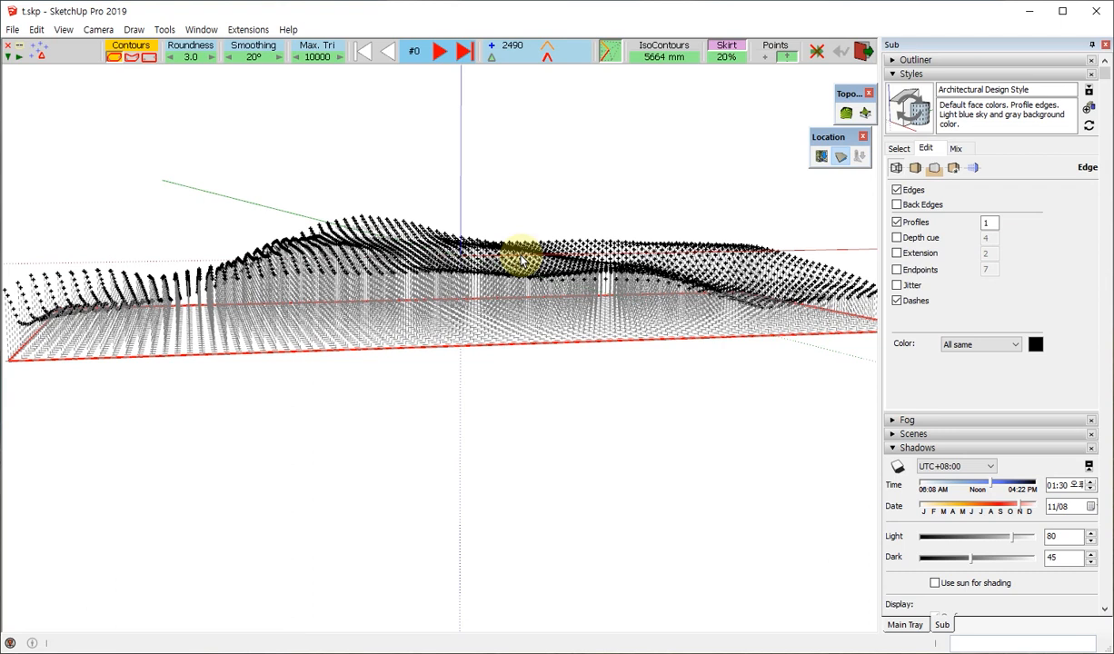
pyautogui.moveTo(520, 261); pyautogui.dragTo(474, 285, button='middle')
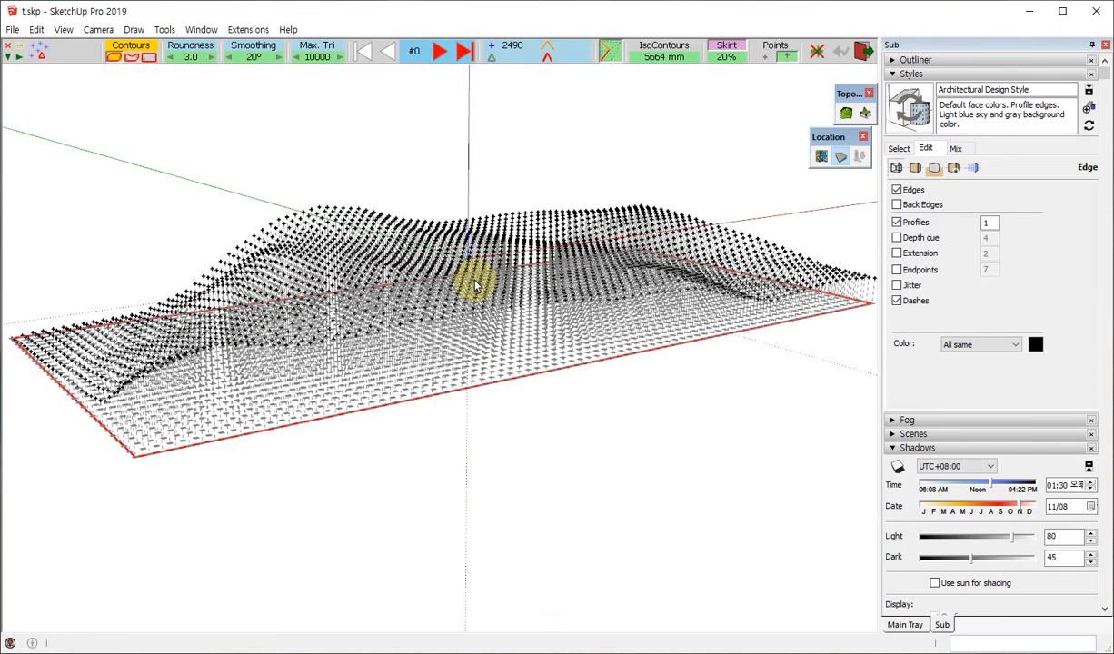
# Run the first TopoShaper iteration on the point cloud with the skirt included at 20%.
pyautogui.click(738, 51)
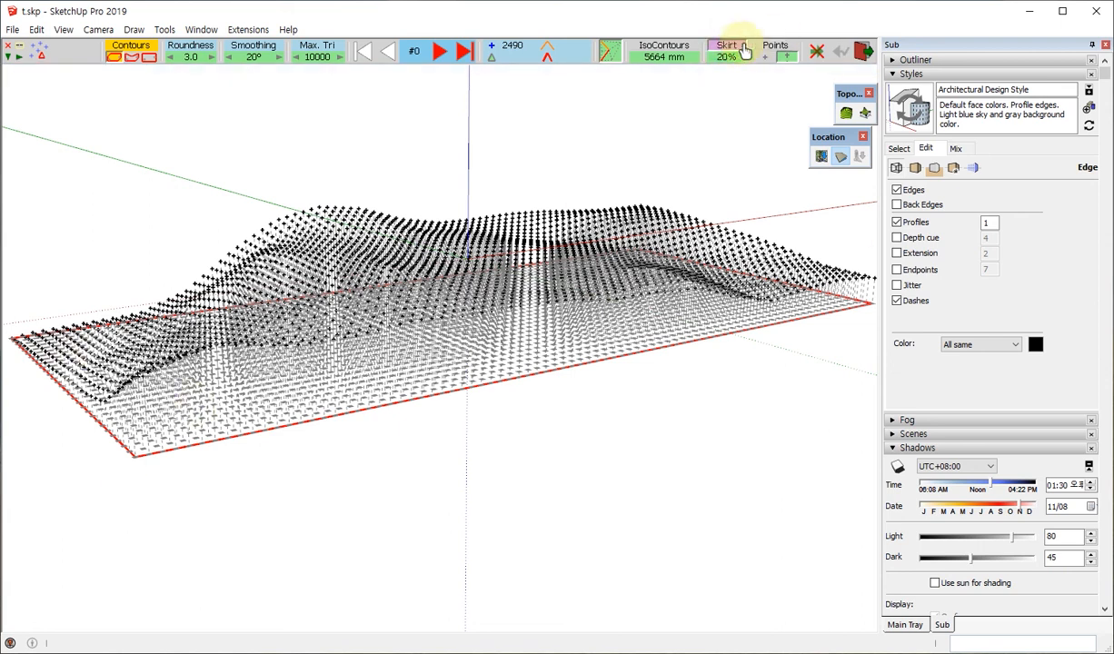
pyautogui.click(737, 51)
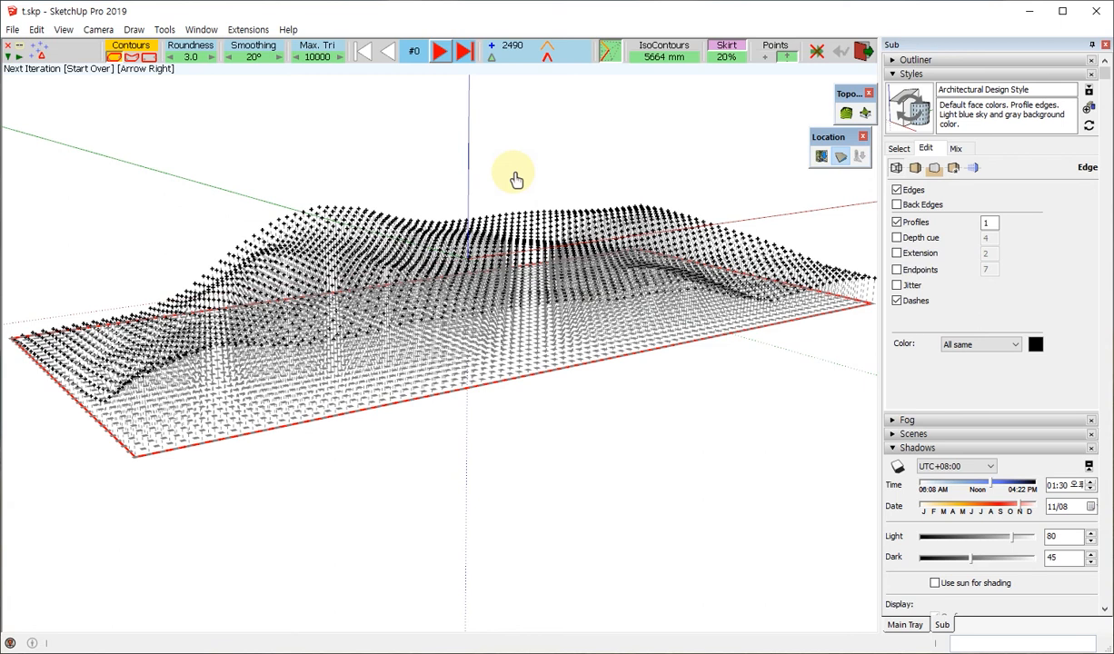
pyautogui.click(438, 55)
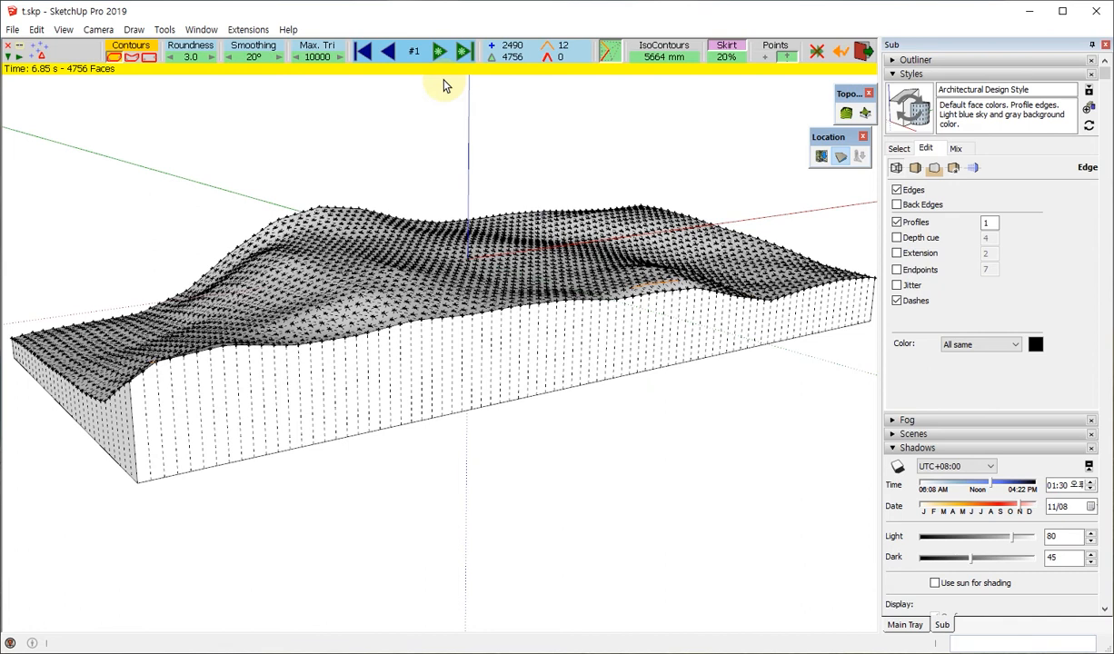
# Examine the generated triangle mesh and the sharp edge highlighted near the terrain's border up close.
pyautogui.moveTo(385, 355); pyautogui.dragTo(343, 204, button='middle')
pyautogui.scroll(-5, 343, 204)
pyautogui.moveTo(520, 363); pyautogui.dragTo(522, 296, button='middle')
pyautogui.moveTo(257, 248); pyautogui.dragTo(549, 253, button='middle')
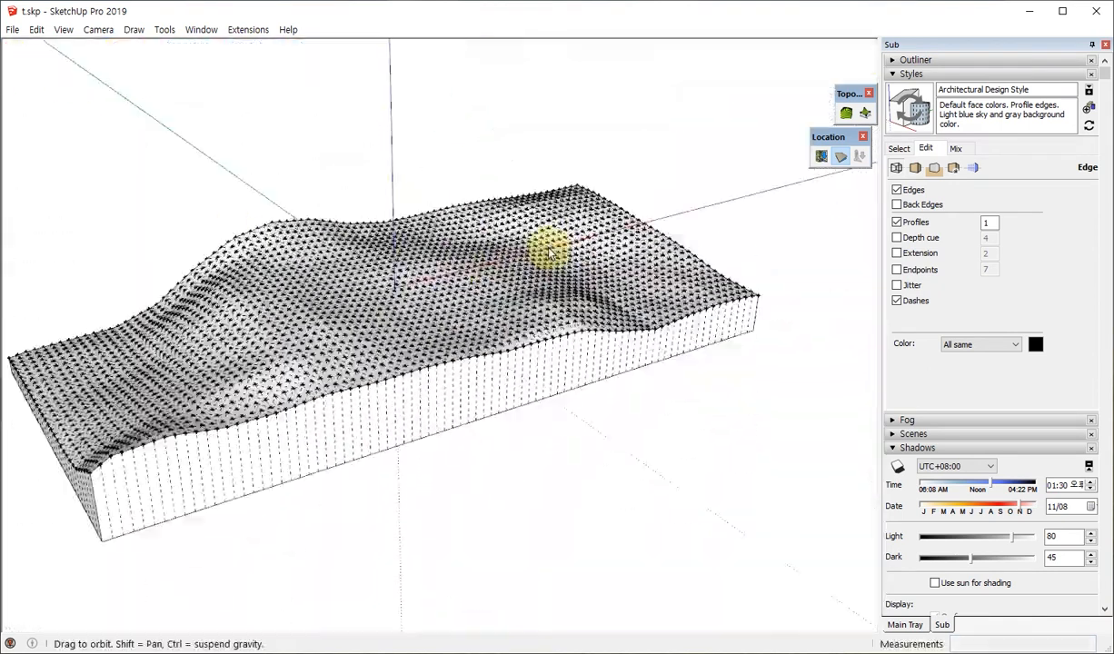
pyautogui.scroll(5, 549, 345)
pyautogui.scroll(5, 602, 312)
pyautogui.moveTo(357, 280); pyautogui.dragTo(680, 319, button='middle')
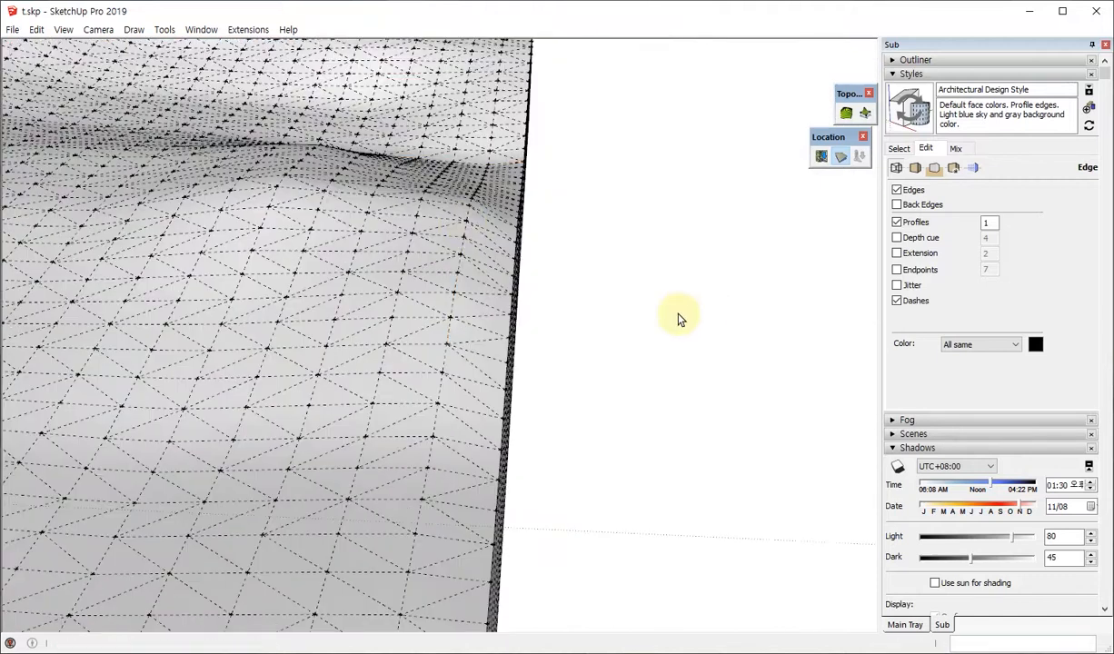
pyautogui.scroll(3, 464, 225)
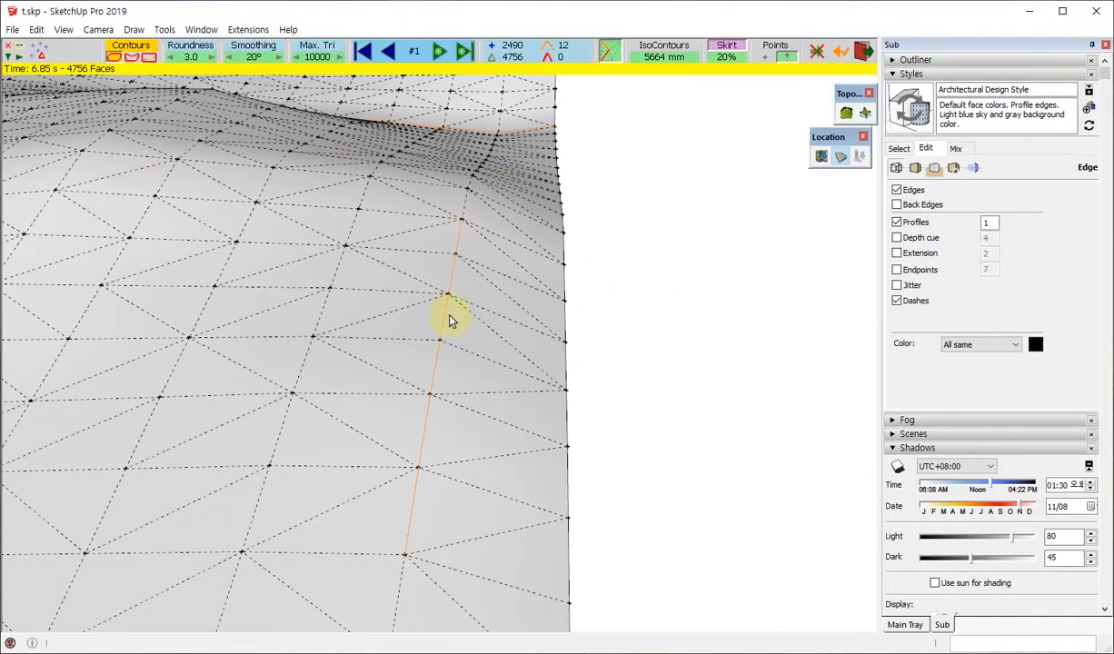
pyautogui.moveTo(447, 320)
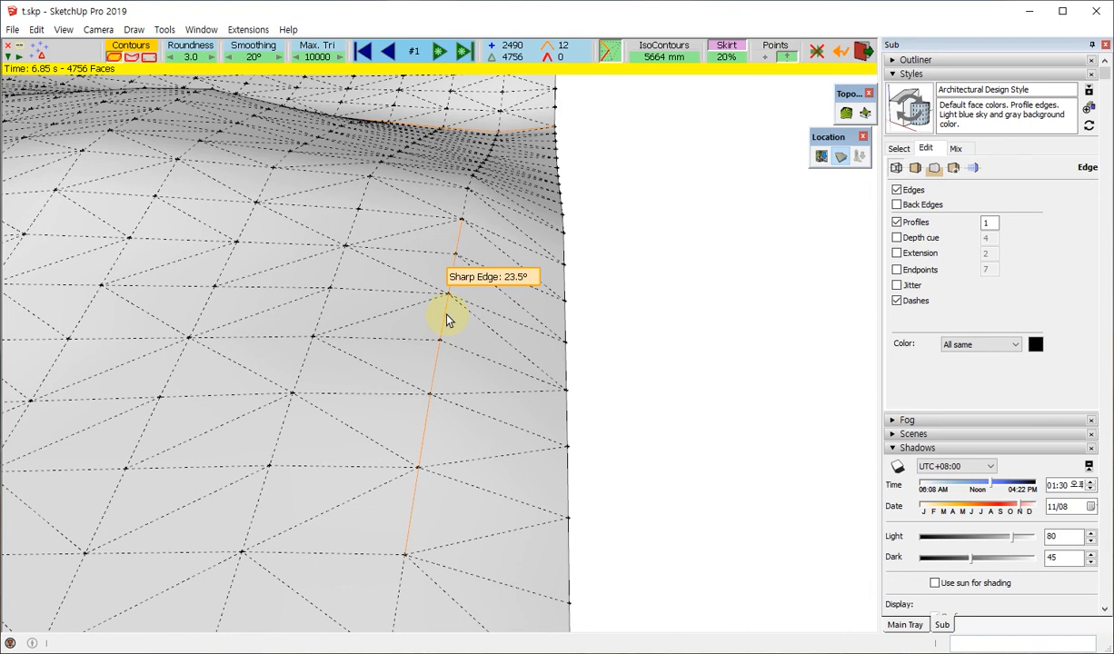
pyautogui.scroll(-3, 711, 301)
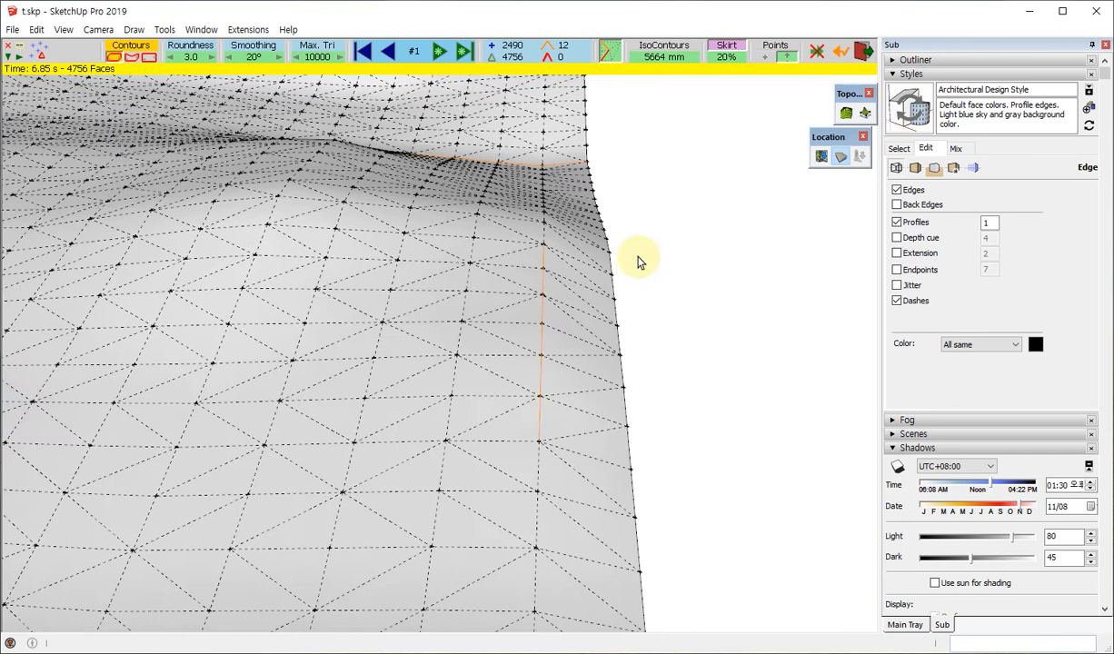
# Run a second TopoShaper iteration to refine the mesh around the sharp edges and inspect the border.
pyautogui.click(439, 53)
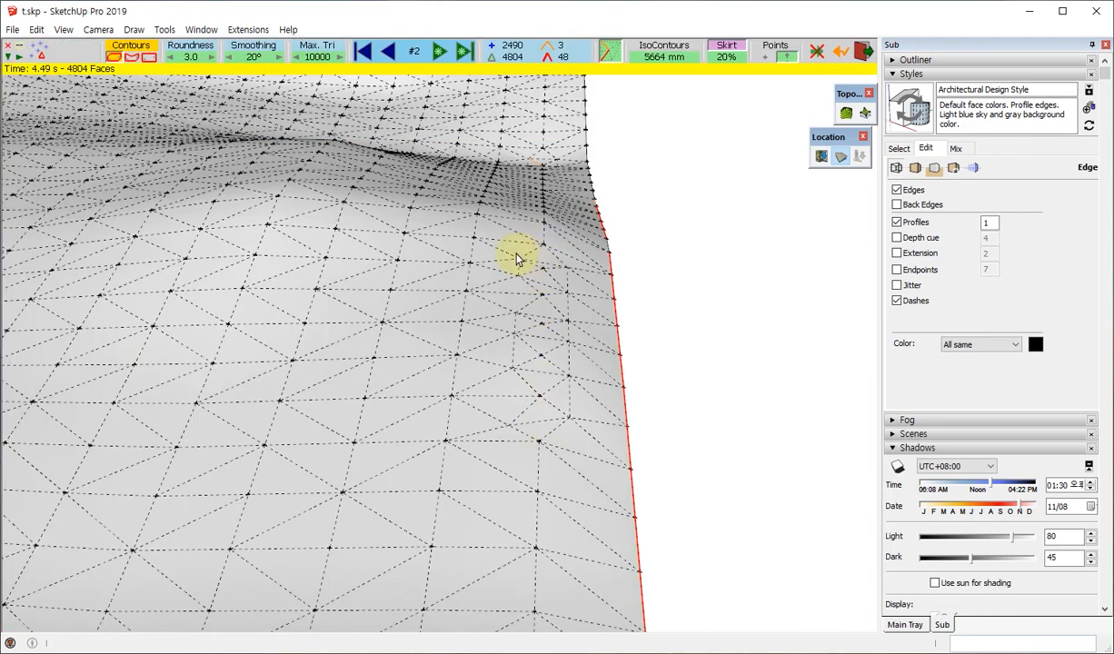
pyautogui.moveTo(542, 400); pyautogui.dragTo(380, 492, button='middle')
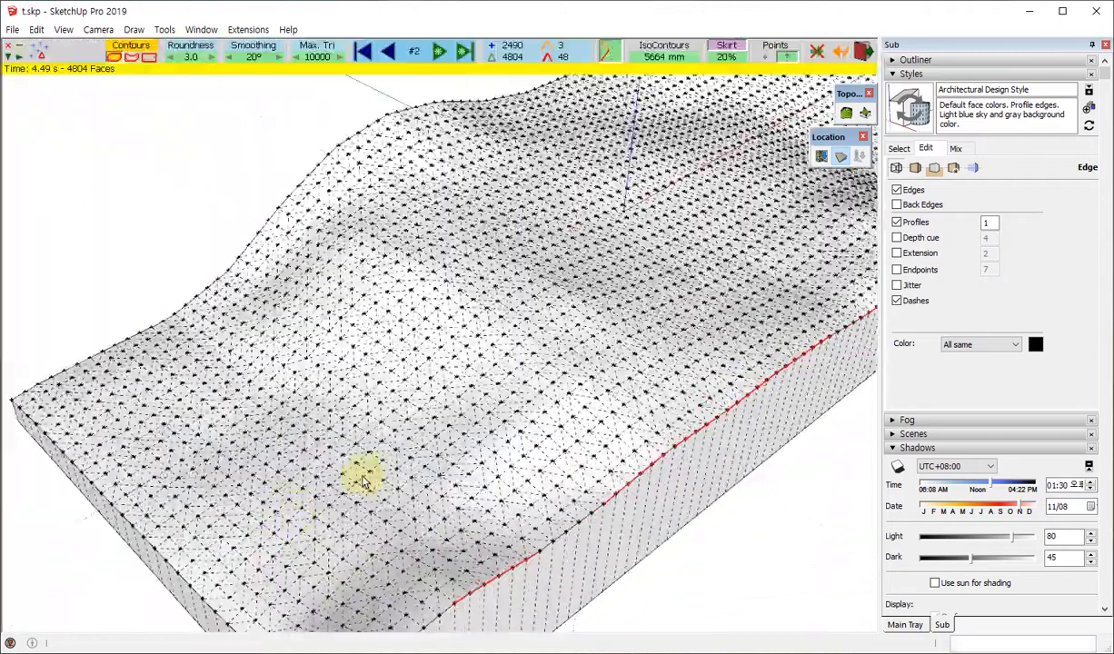
pyautogui.scroll(-3, 337, 495)
pyautogui.moveTo(415, 392); pyautogui.dragTo(489, 290, button='middle')
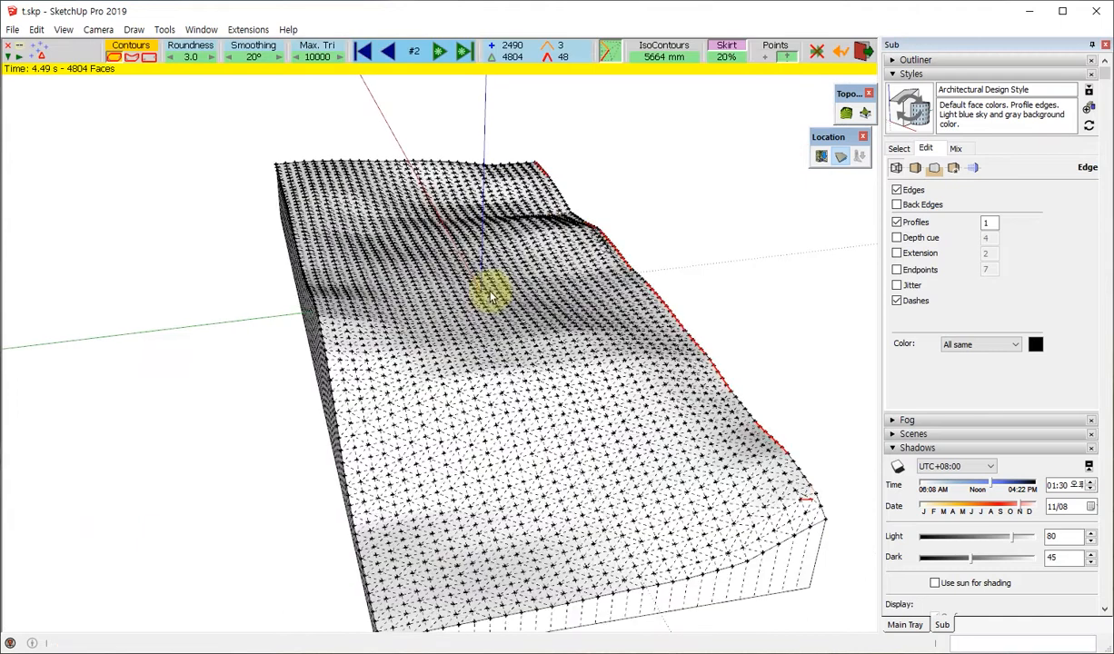
pyautogui.moveTo(699, 415)
pyautogui.mouseDown(button='middle')
pyautogui.moveTo(550, 316)
pyautogui.moveTo(649, 380)
pyautogui.moveTo(741, 101)
pyautogui.mouseUp(button='middle')
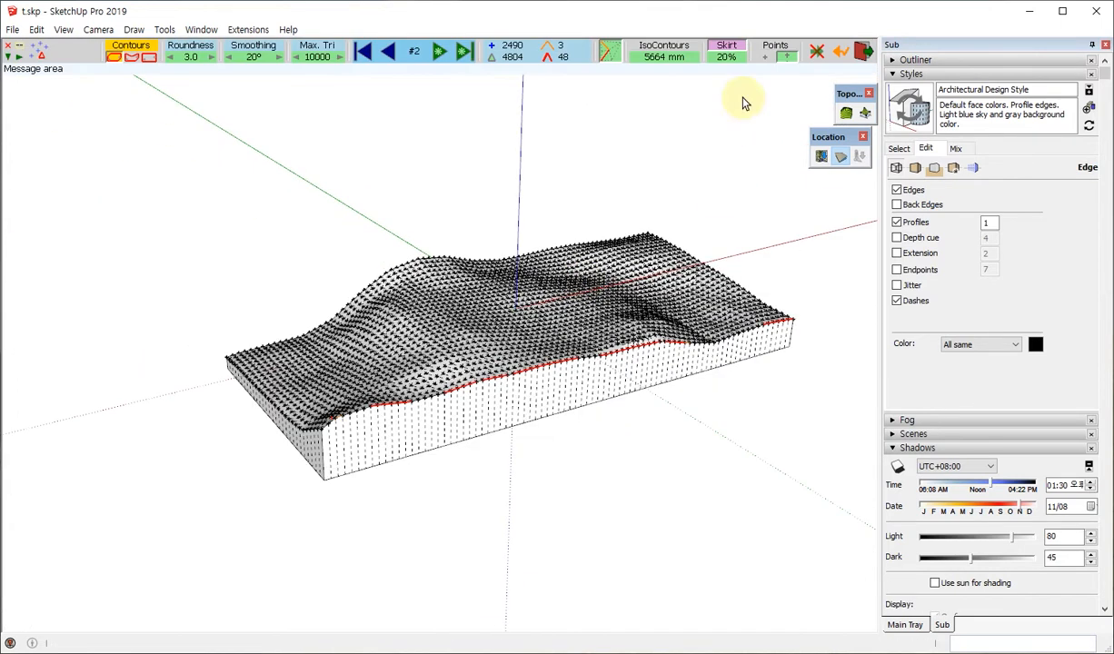
# Toggle the terrain's skirt off and back on while viewing the block from below.
pyautogui.click(733, 48)
pyautogui.click(729, 44)
pyautogui.moveTo(641, 480); pyautogui.dragTo(804, 133, button='middle')
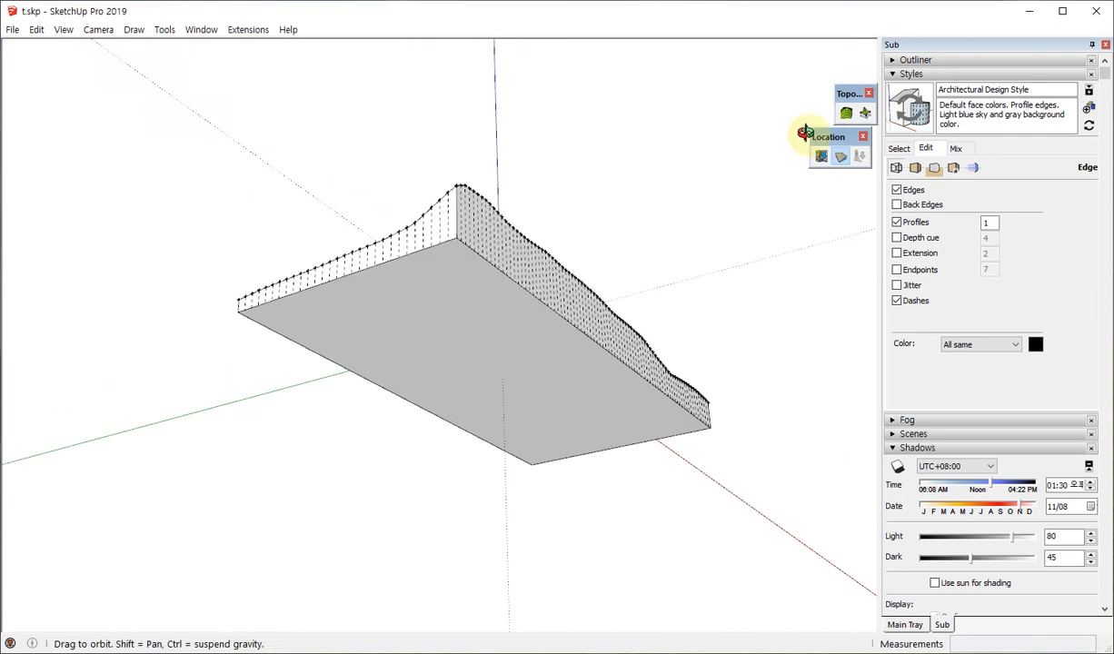
pyautogui.click(727, 45)
pyautogui.click(727, 43)
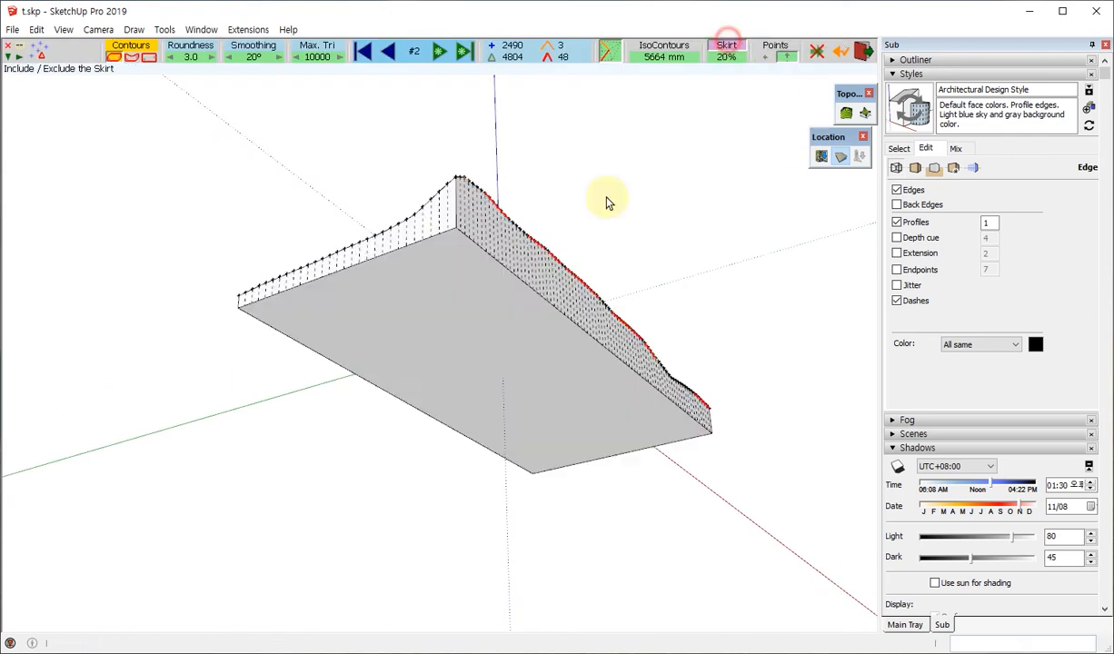
pyautogui.moveTo(609, 202); pyautogui.dragTo(597, 365, button='middle')
# Try a skirt depth of 50% versus the minimum altitude, and set it back to 20%.
pyautogui.click(727, 56)
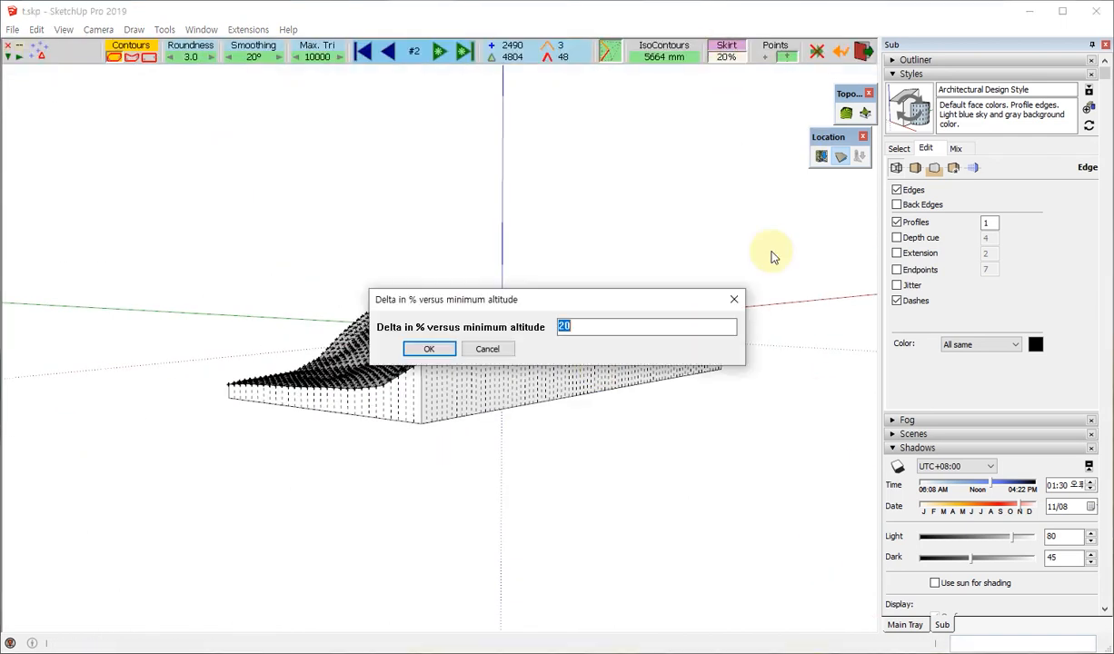
pyautogui.write('50')
pyautogui.press('Return')
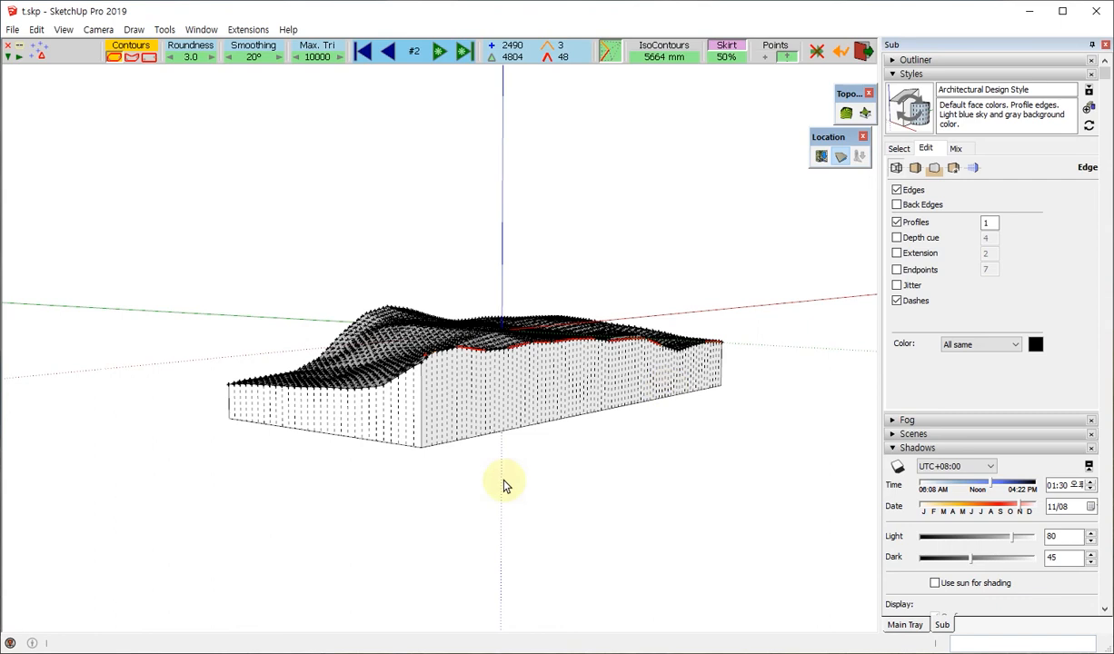
pyautogui.moveTo(505, 485); pyautogui.dragTo(495, 299, button='middle')
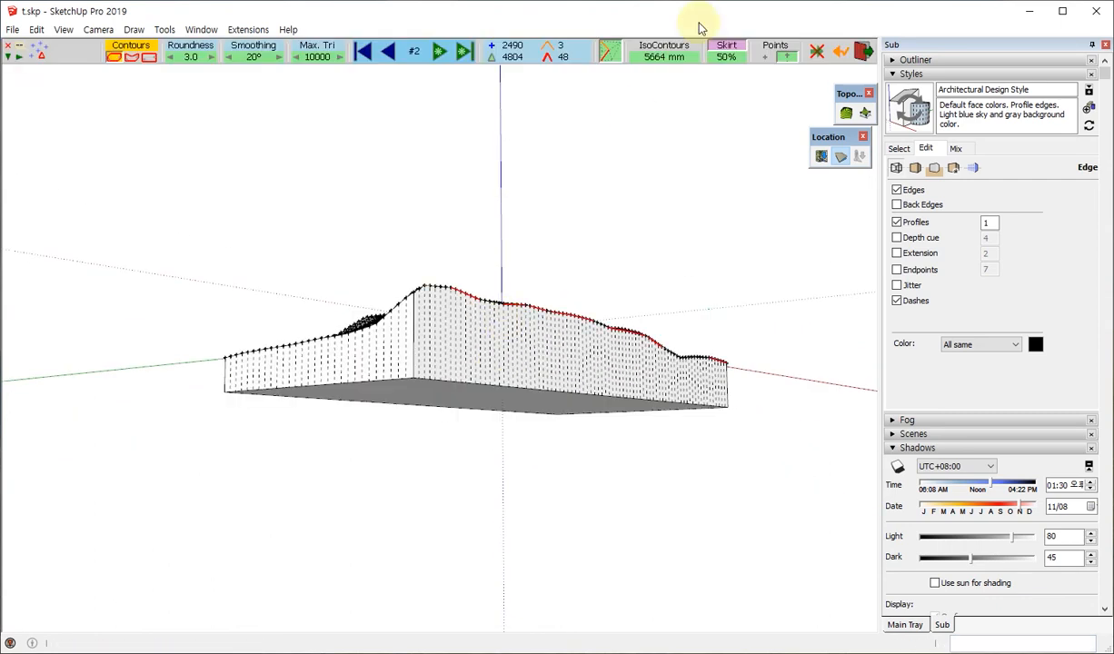
pyautogui.click(736, 59)
pyautogui.write('20')
pyautogui.press('Return')
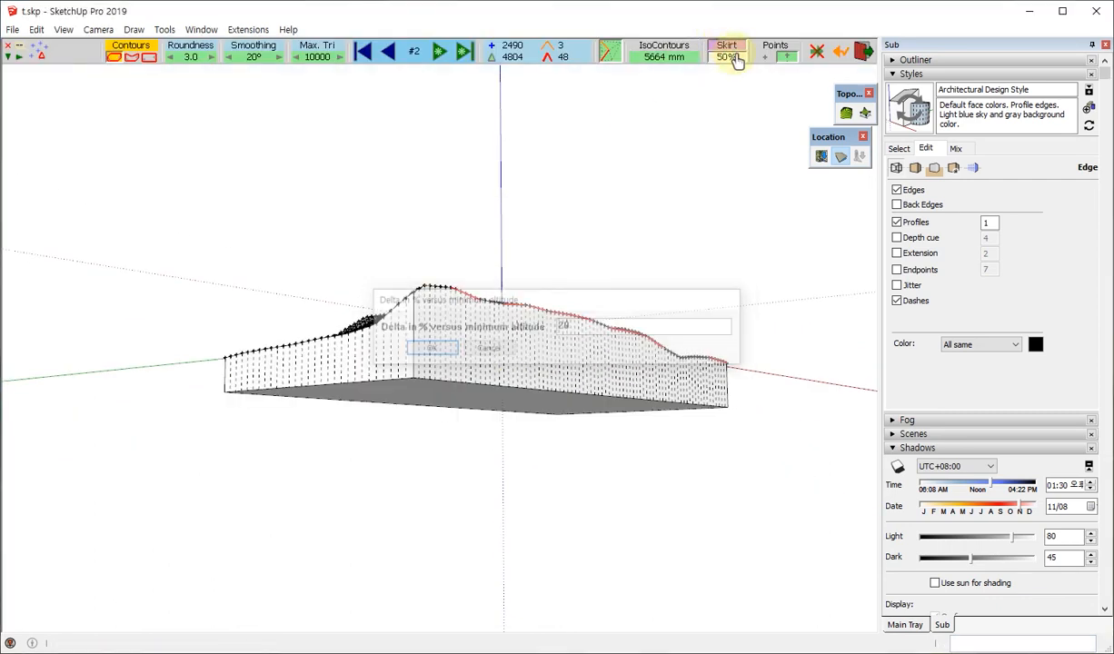
# Examine the terrain block and its skirt from several angles and distances.
pyautogui.moveTo(590, 246); pyautogui.dragTo(489, 274, button='middle')
pyautogui.scroll(5, 547, 296)
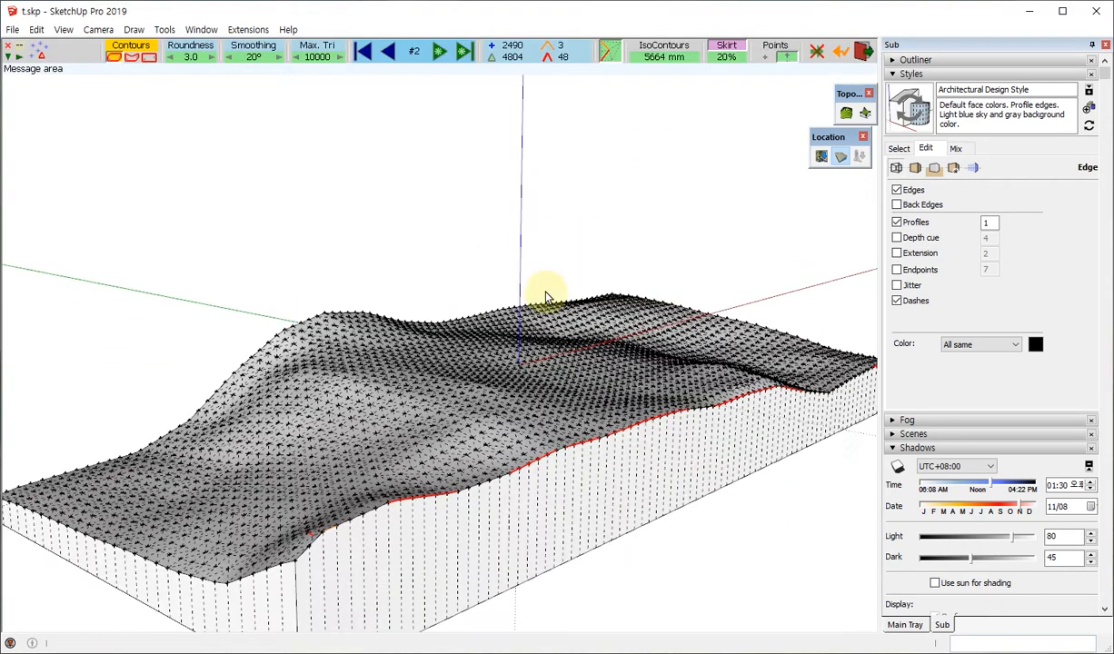
pyautogui.moveTo(547, 296); pyautogui.dragTo(598, 259, button='middle')
pyautogui.scroll(-4, 564, 303)
pyautogui.moveTo(564, 304); pyautogui.dragTo(584, 310, button='middle')
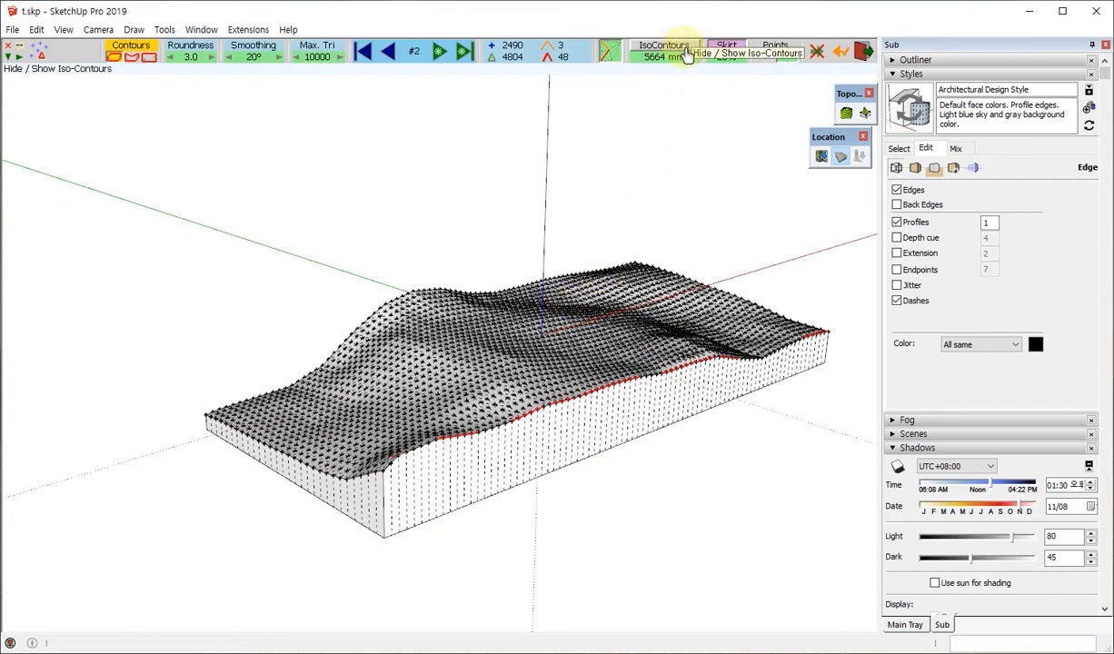
pyautogui.moveTo(659, 144); pyautogui.dragTo(580, 348, button='middle')
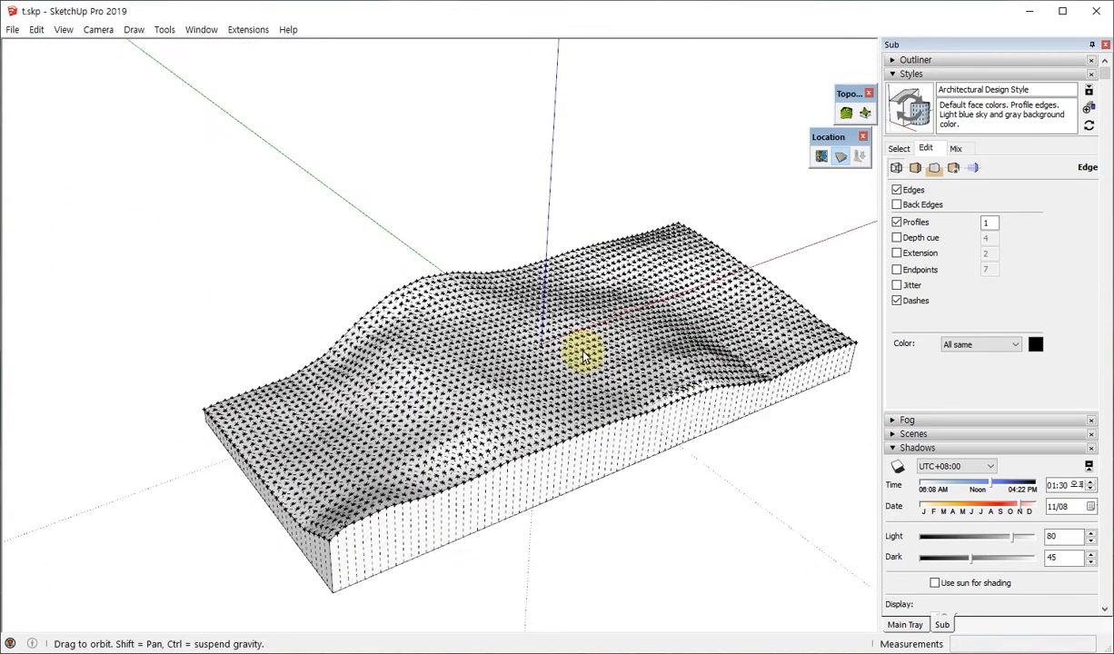
pyautogui.scroll(3, 661, 256)
pyautogui.scroll(-5, 660, 256)
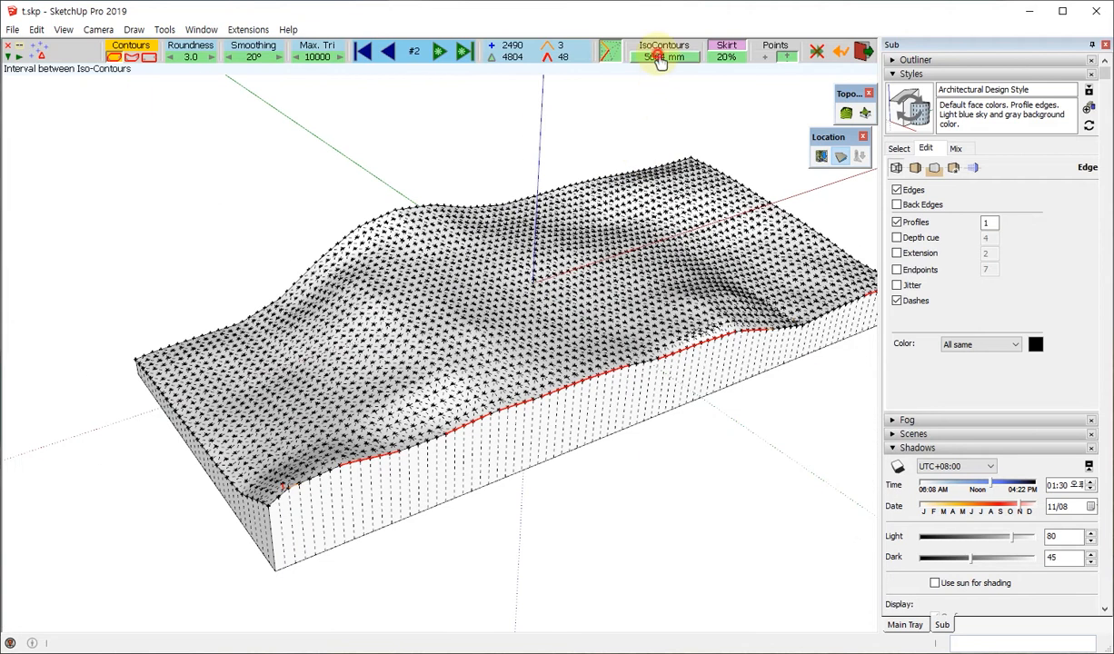
# Set the interval between iso-contours to 1000 mm and inspect the contour spacing on the terrain.
pyautogui.click(658, 55)
pyautogui.write('1000')
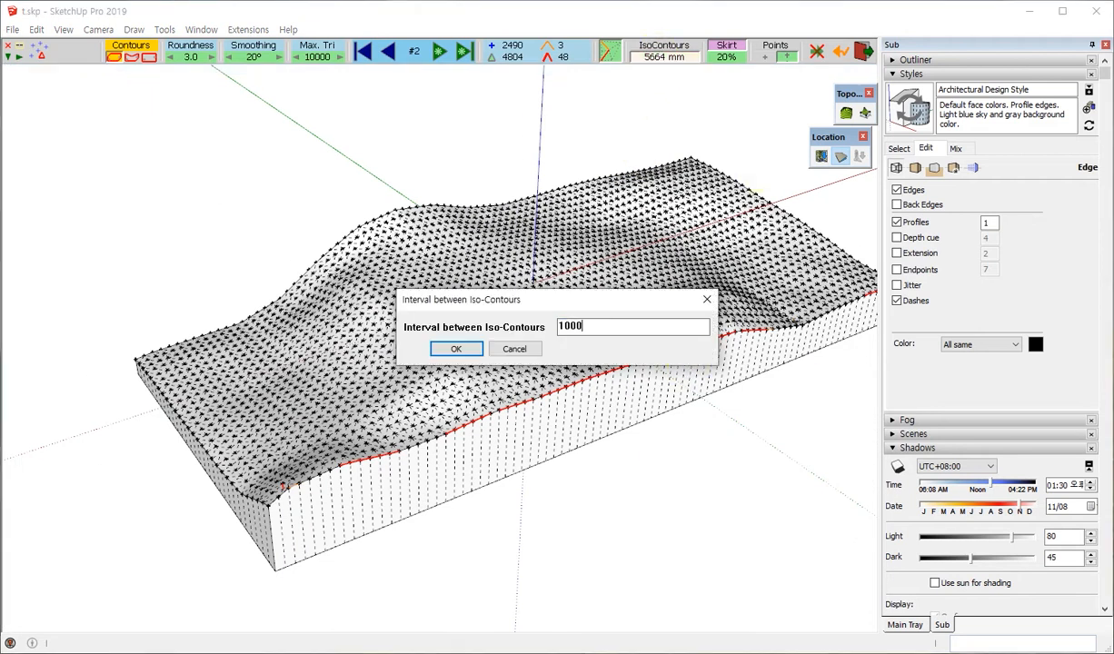
pyautogui.click(456, 350)
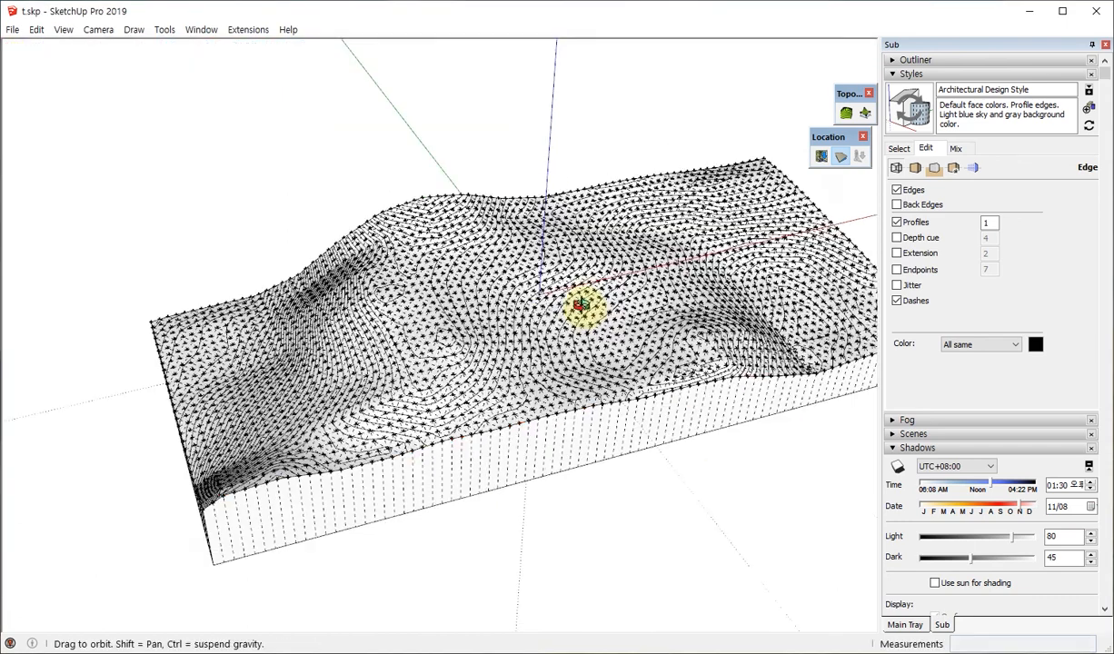
pyautogui.scroll(10, 580, 303)
pyautogui.moveTo(495, 443); pyautogui.dragTo(591, 273, button='middle')
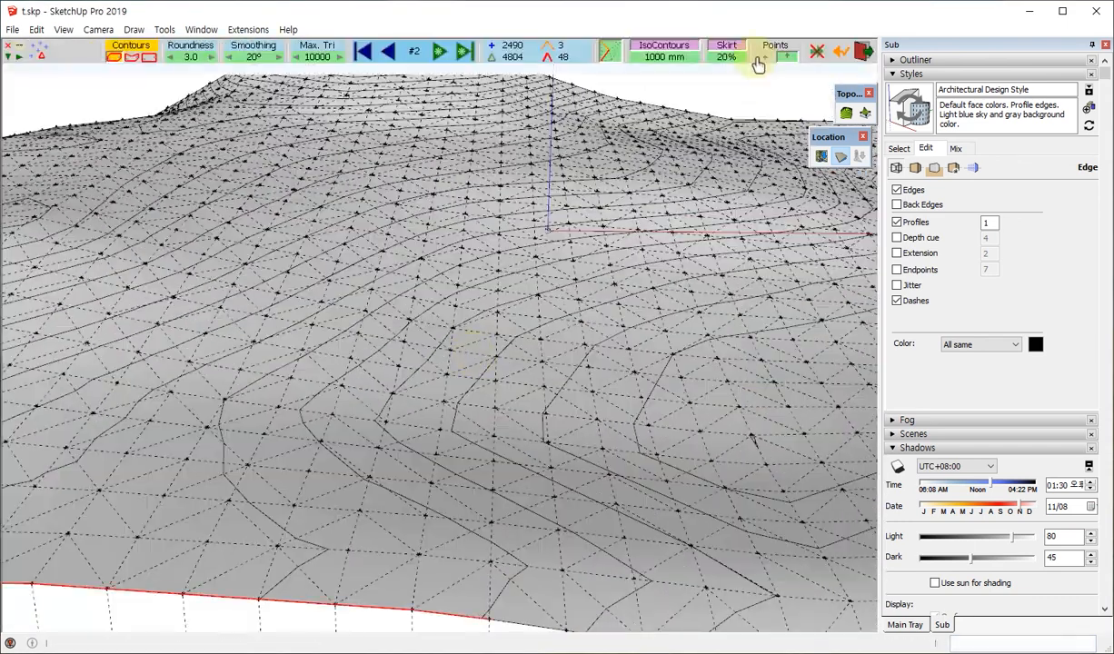
# Set the interval between iso-contours to 500 mm, check the contour altitudes, and exit TopoShaper to generate the terrain.
pyautogui.click(667, 57)
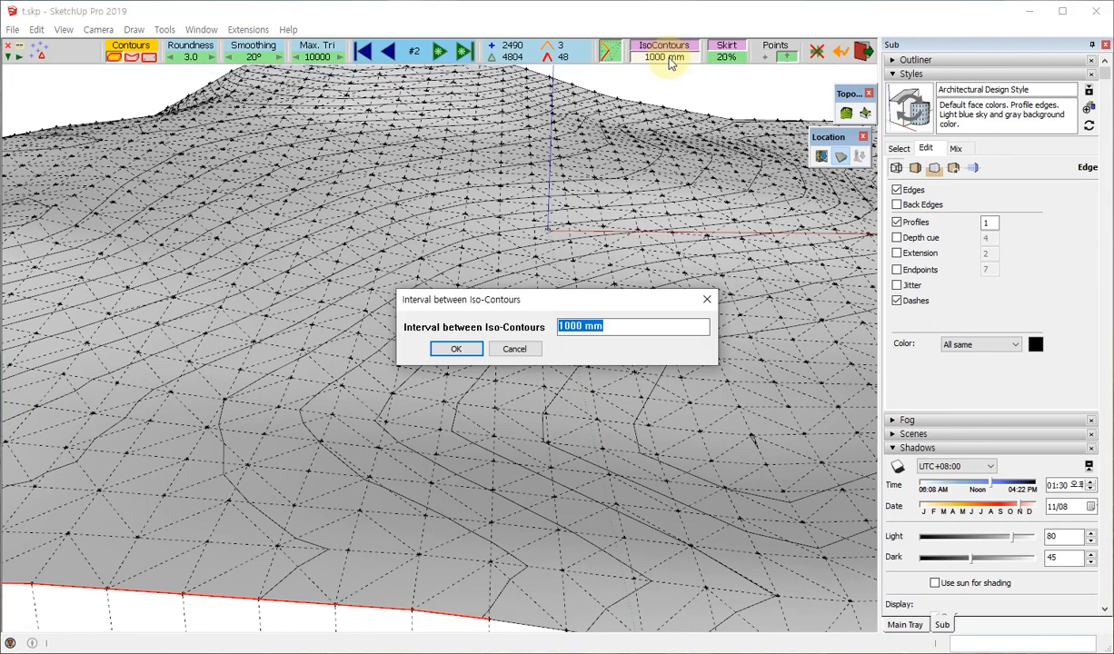
pyautogui.write('500')
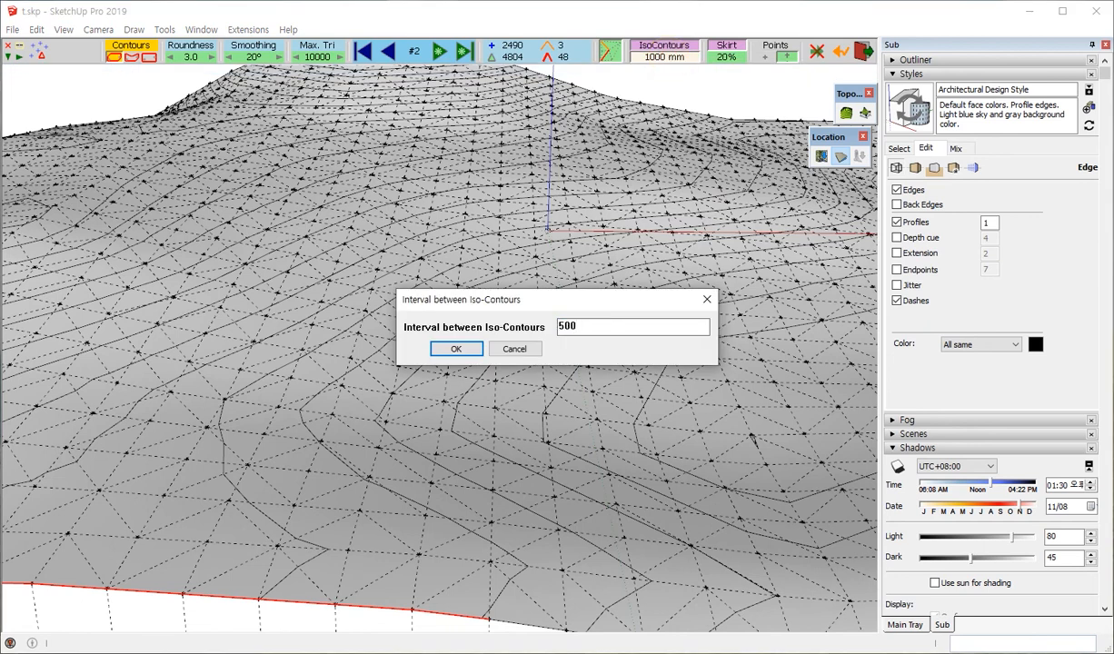
pyautogui.press('Return')
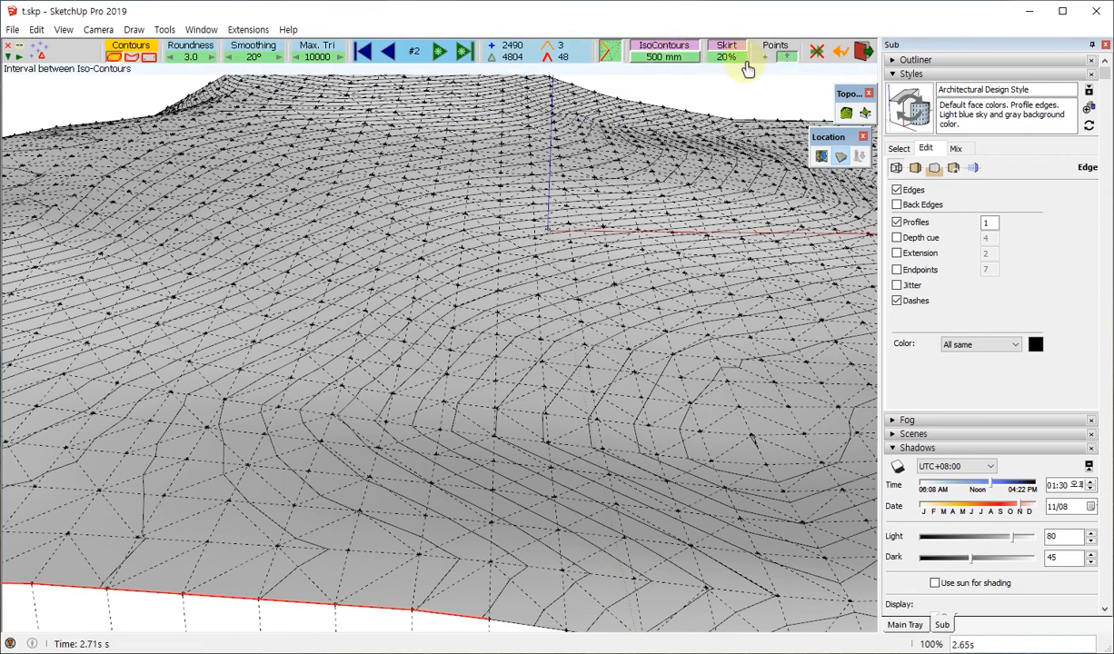
pyautogui.moveTo(436, 388); pyautogui.dragTo(440, 226, button='middle')
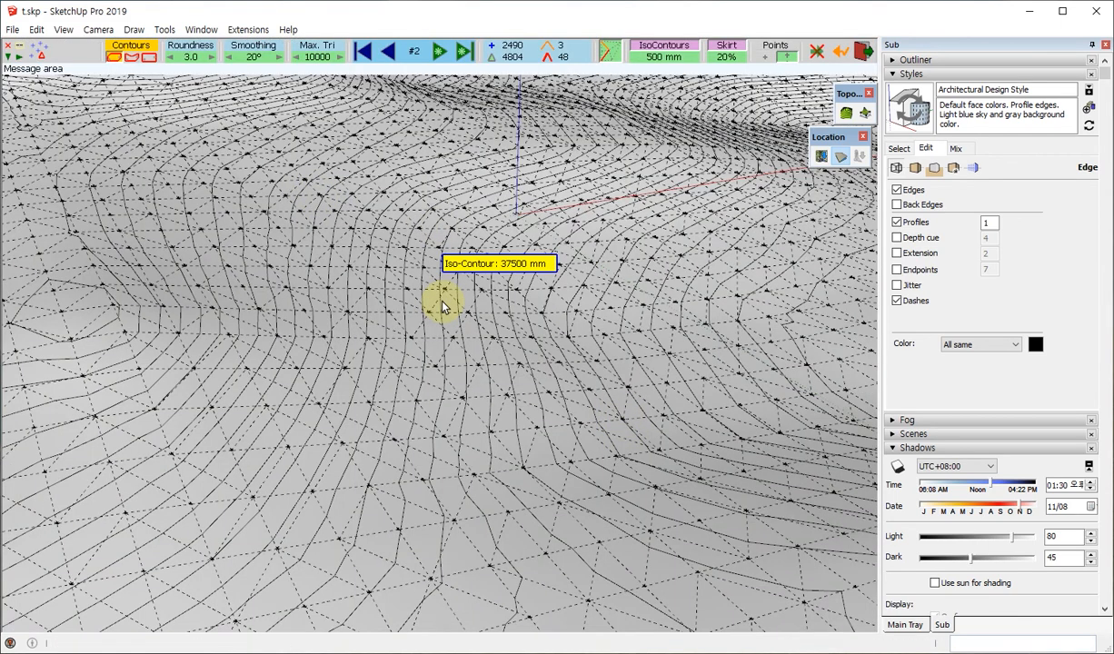
pyautogui.scroll(-8, 547, 356)
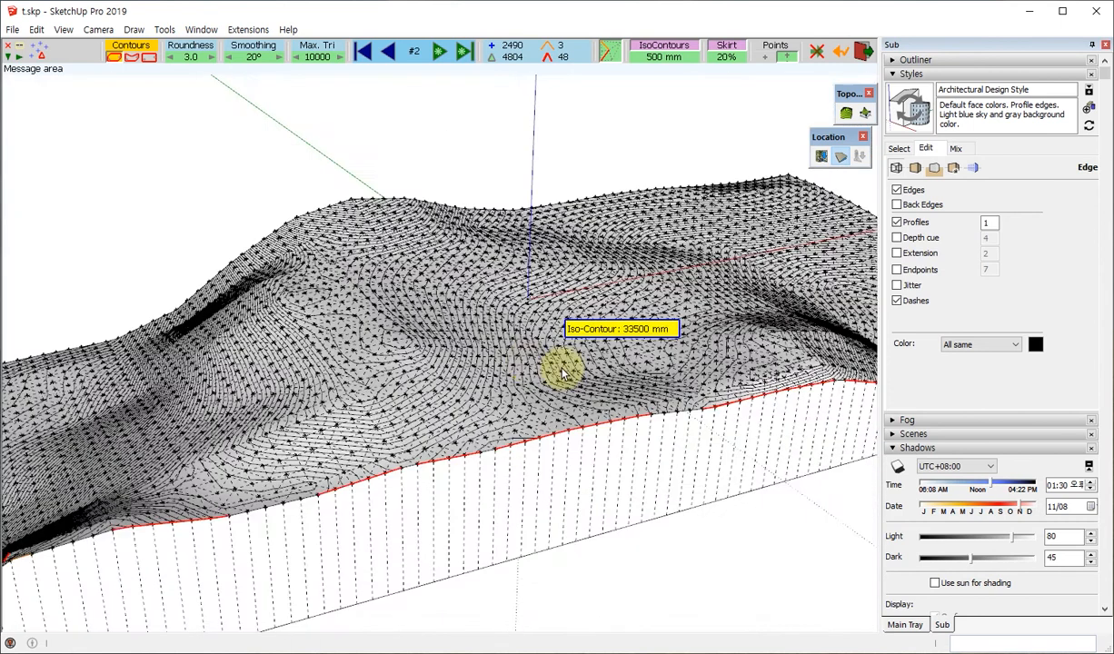
pyautogui.moveTo(349, 355); pyautogui.dragTo(502, 325, button='middle')
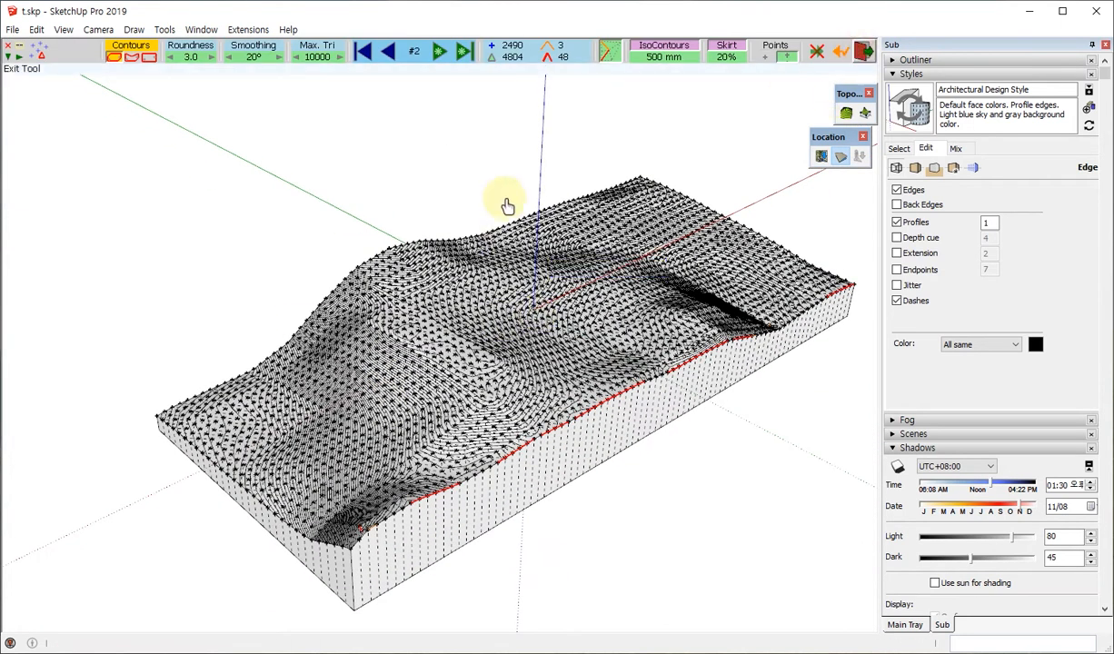
pyautogui.moveTo(722, 270); pyautogui.dragTo(510, 126, button='middle')
pyautogui.click(510, 121)
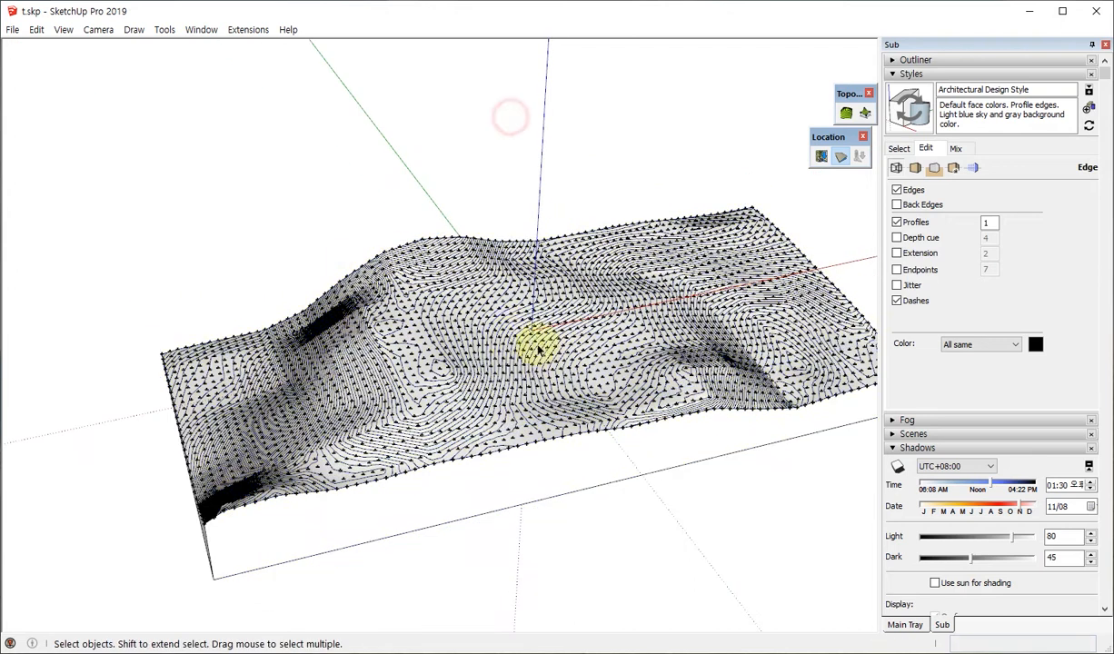
pyautogui.click(510, 340)
pyautogui.press('Delete')
pyautogui.hotkey('ctrl', 'z')
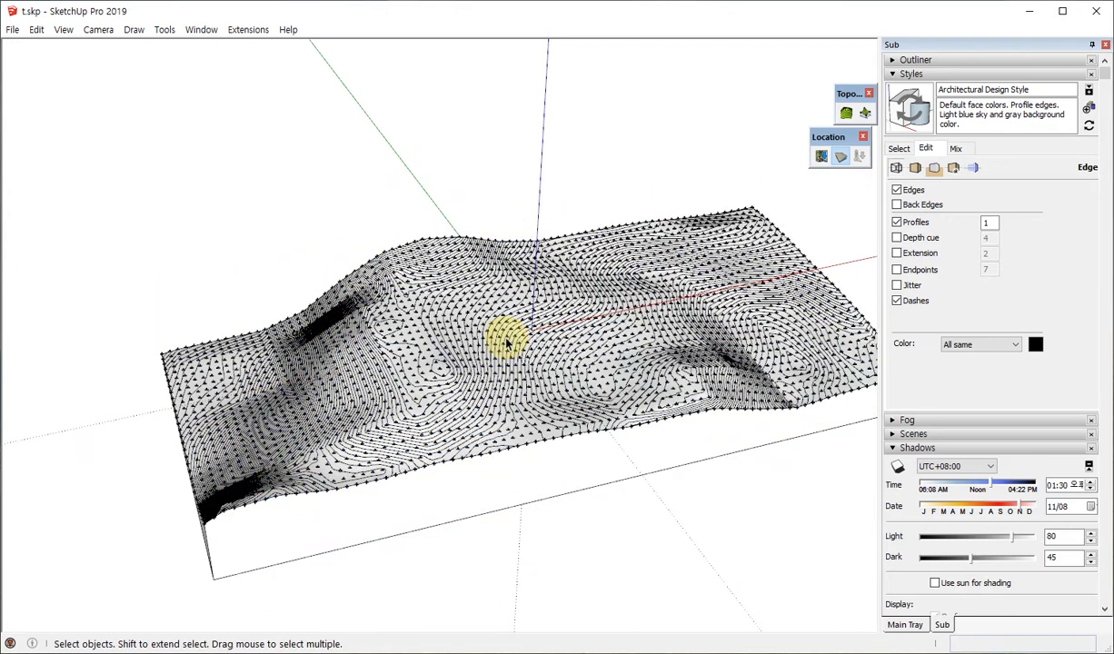
pyautogui.click(506, 342)
pyautogui.press('Delete')
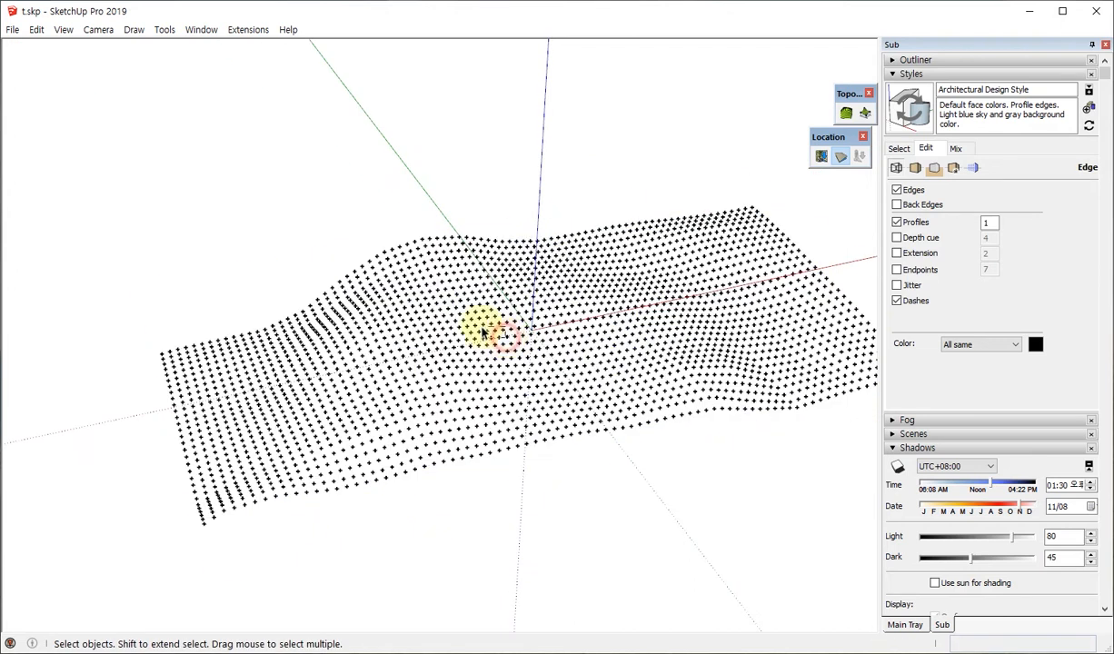
pyautogui.hotkey('ctrl', 'z')
# Delete the vertex marks, keeping the generated terrain and its iso-contours.
pyautogui.press('Delete')
pyautogui.scroll(2, 509, 422)
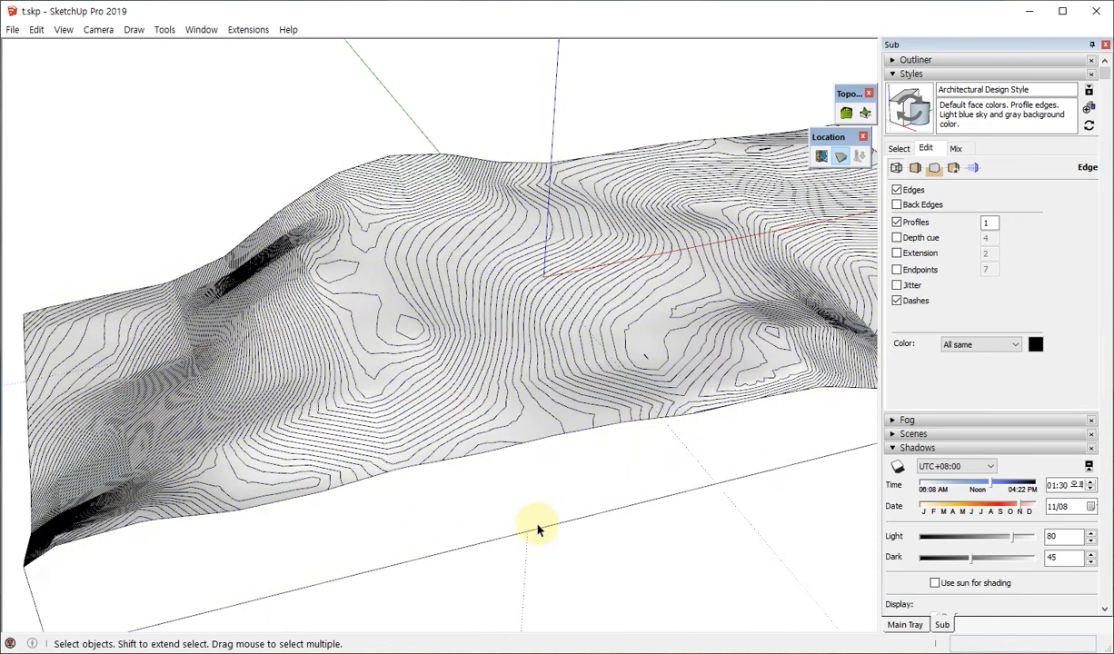
pyautogui.moveTo(532, 473); pyautogui.dragTo(345, 227)
pyautogui.scroll(-3, 346, 227)
pyautogui.moveTo(412, 354); pyautogui.dragTo(557, 420, button='middle')
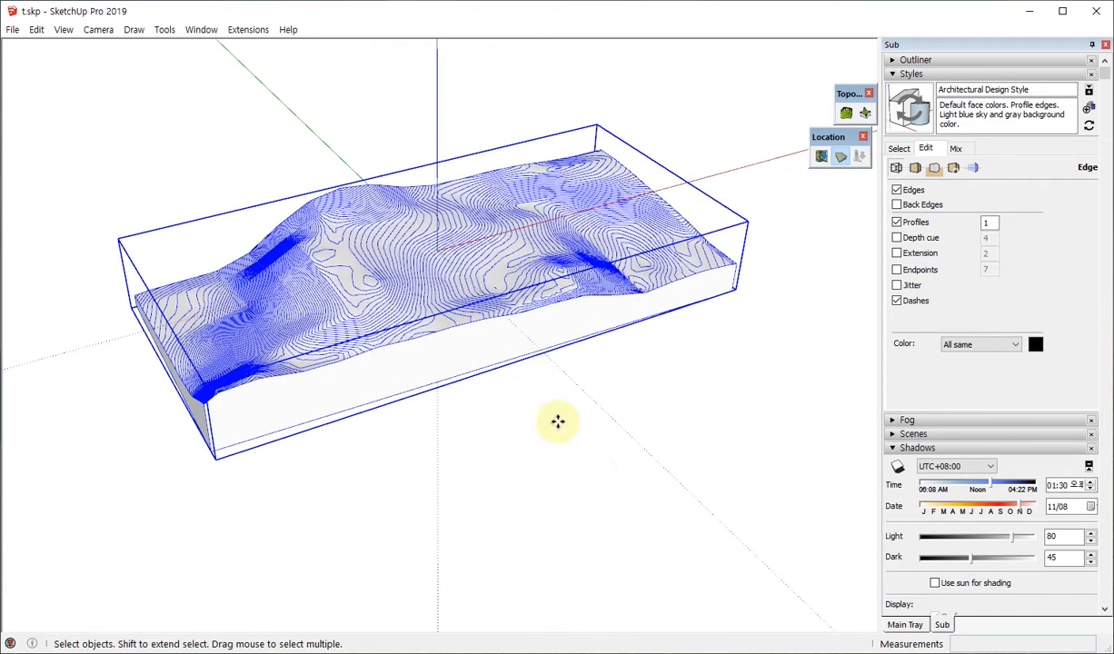
pyautogui.press('m')
pyautogui.scroll(2, 636, 454)
pyautogui.press('space')
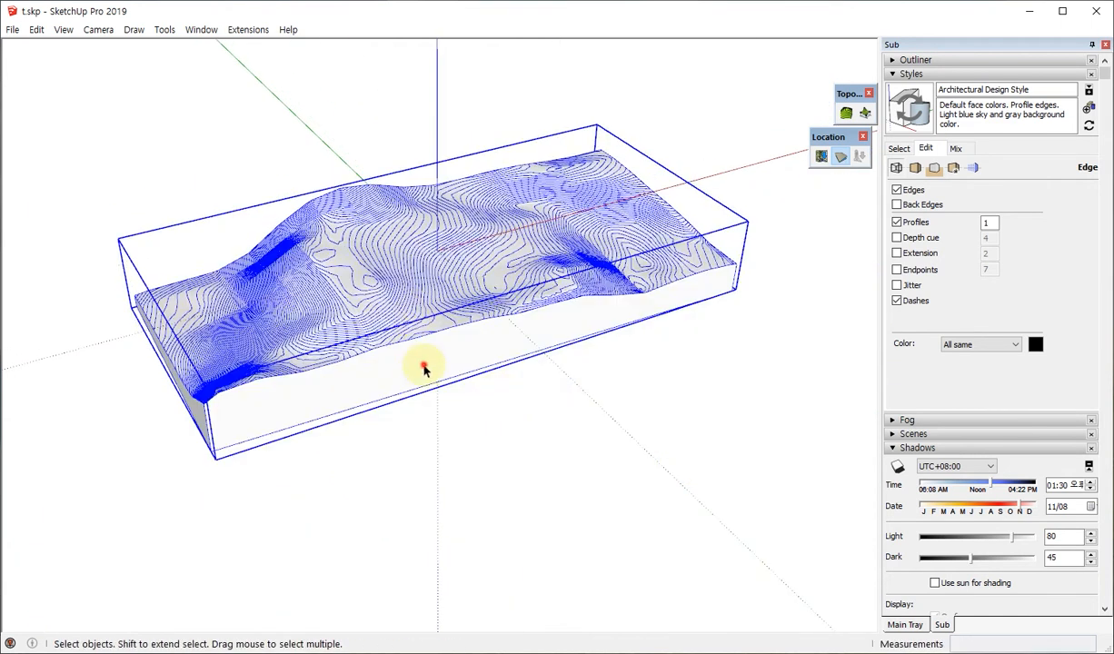
# Open the generated terrain group and move its iso-contours about 677 m along the green axis, away from the surface.
pyautogui.doubleClick(423, 367)
pyautogui.scroll(4, 387, 373)
pyautogui.scroll(-4, 488, 347)
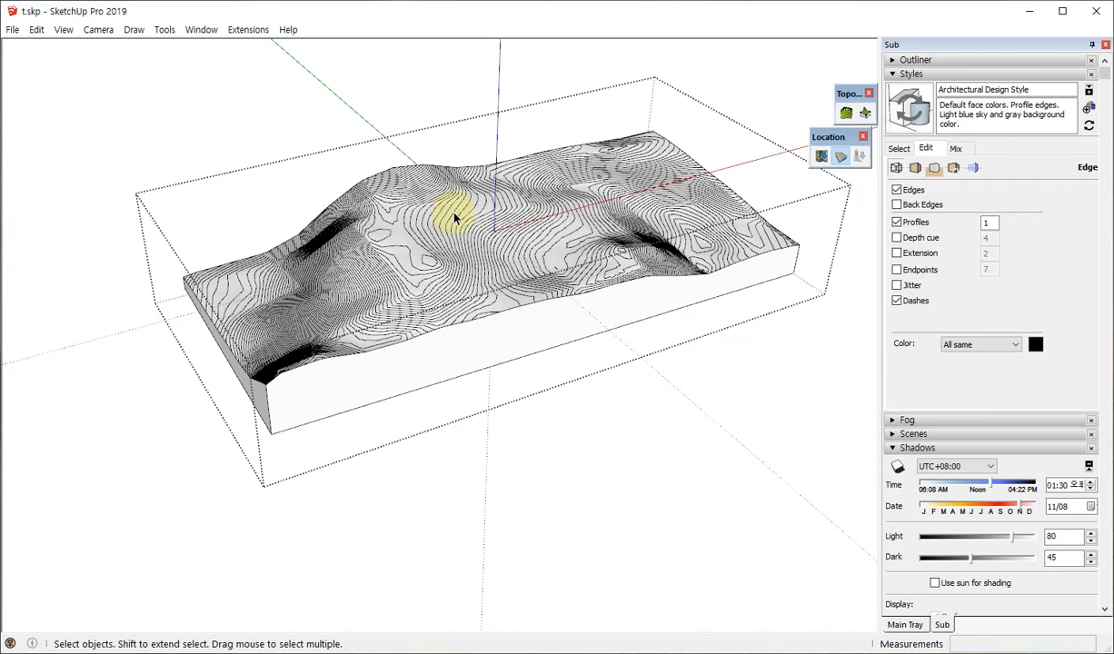
pyautogui.click(455, 216)
pyautogui.scroll(-4, 560, 398)
pyautogui.press('m')
pyautogui.click(580, 433)
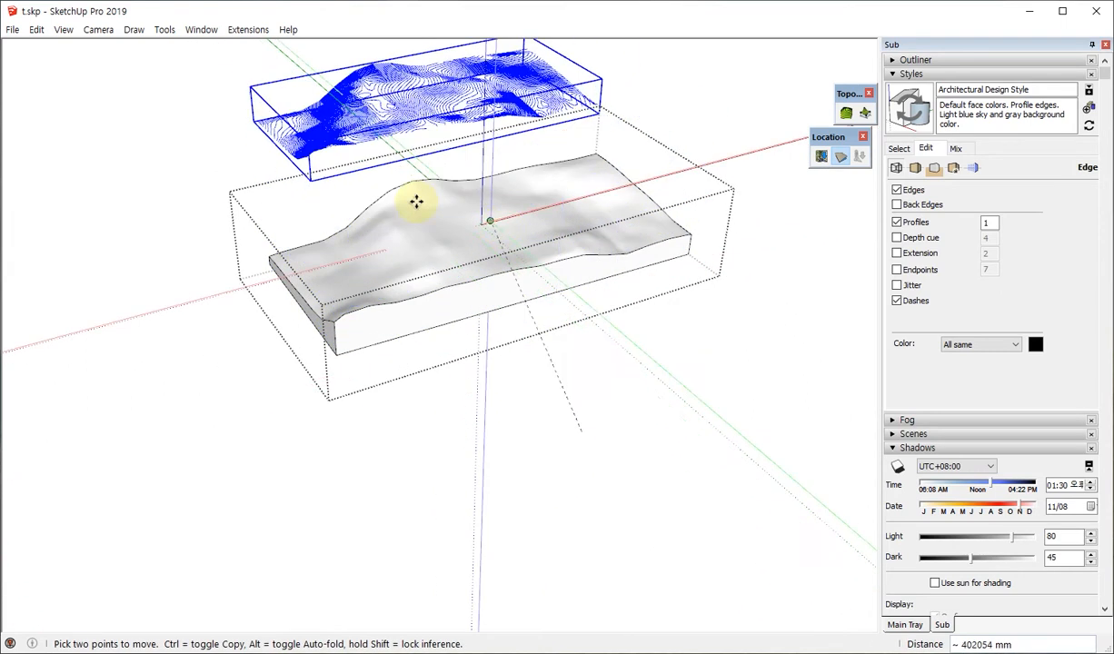
pyautogui.moveTo(204, 272); pyautogui.dragTo(639, 263, button='middle')
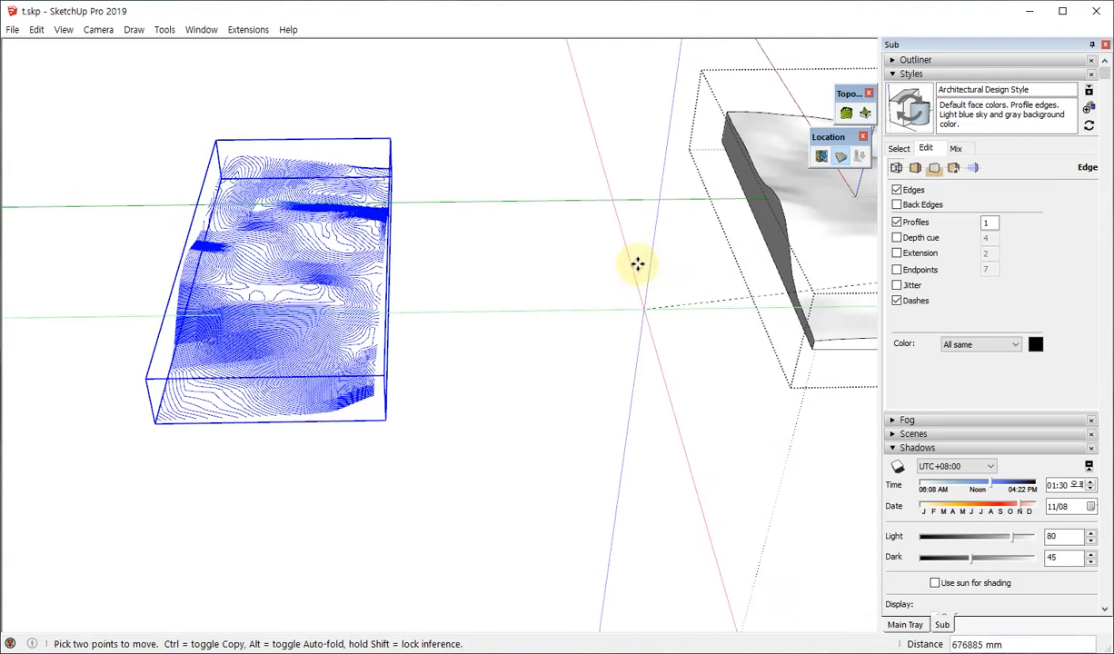
pyautogui.press('space')
# Examine the separated iso-contours from several angles and distances.
pyautogui.moveTo(582, 331); pyautogui.dragTo(400, 364, button='middle')
pyautogui.scroll(9, 344, 135)
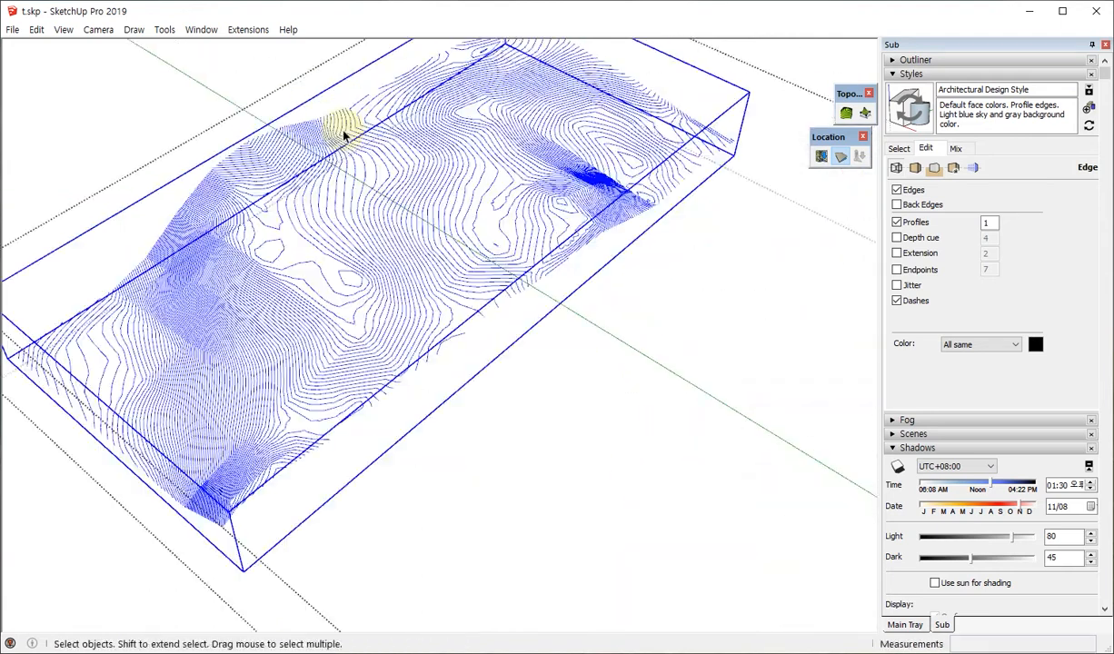
pyautogui.moveTo(286, 275); pyautogui.dragTo(327, 361, button='middle')
pyautogui.scroll(-6, 391, 278)
pyautogui.scroll(5, 390, 273)
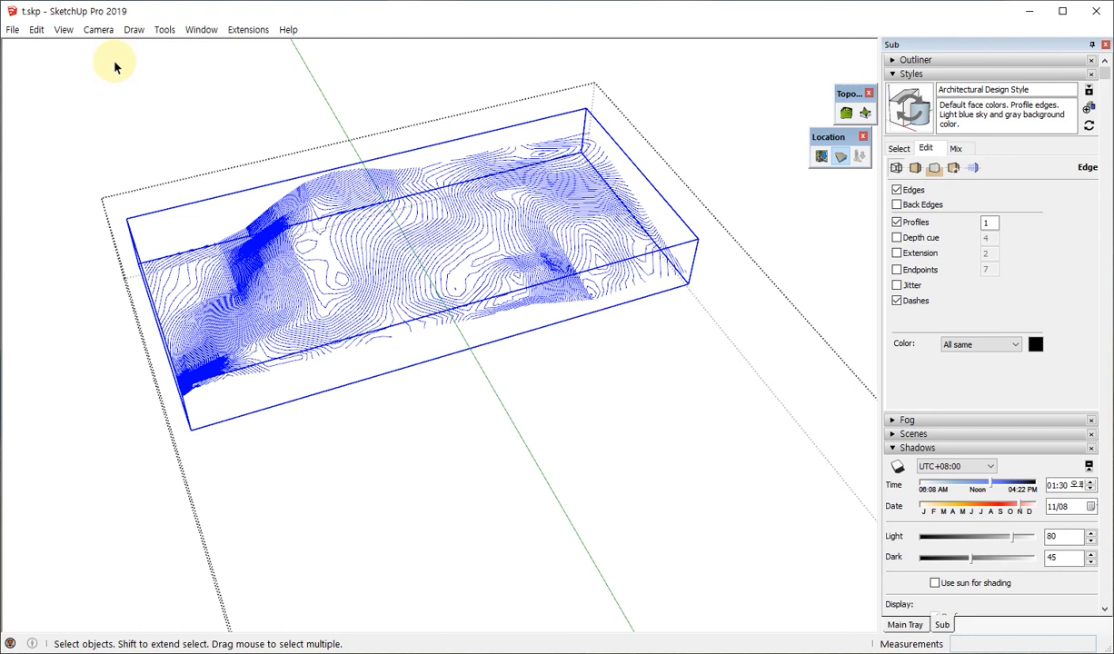
pyautogui.scroll(-5, 245, 173)
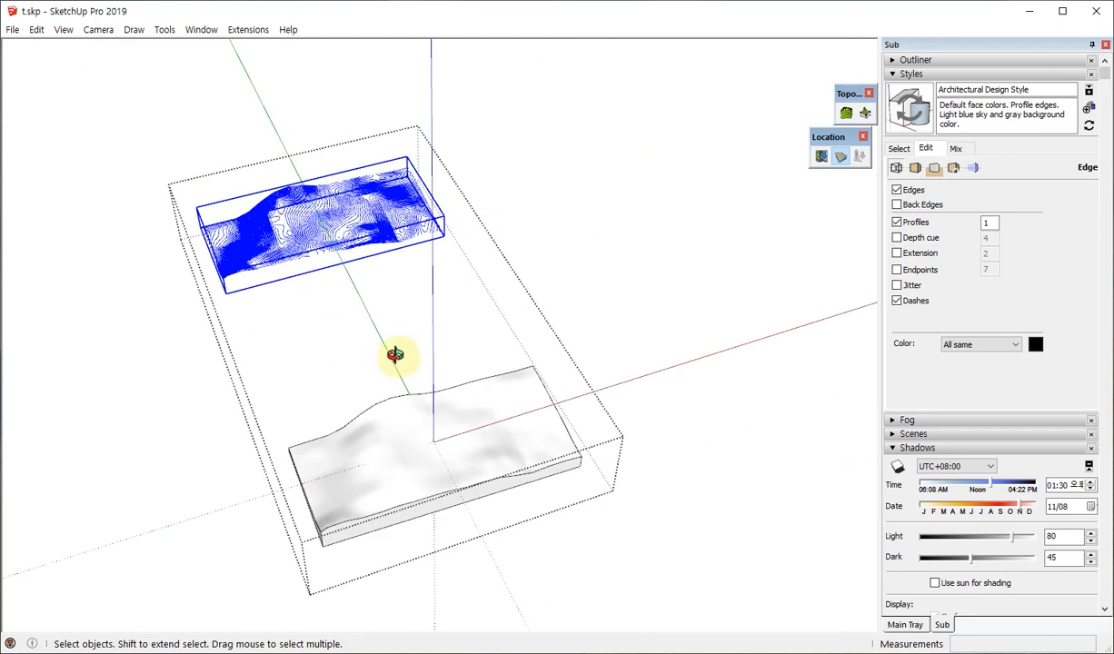
# Open the terrain's nested group and explode its skirt group so the side faces join the surface geometry.
pyautogui.moveTo(393, 352); pyautogui.dragTo(517, 583, button='middle')
pyautogui.scroll(3, 430, 550)
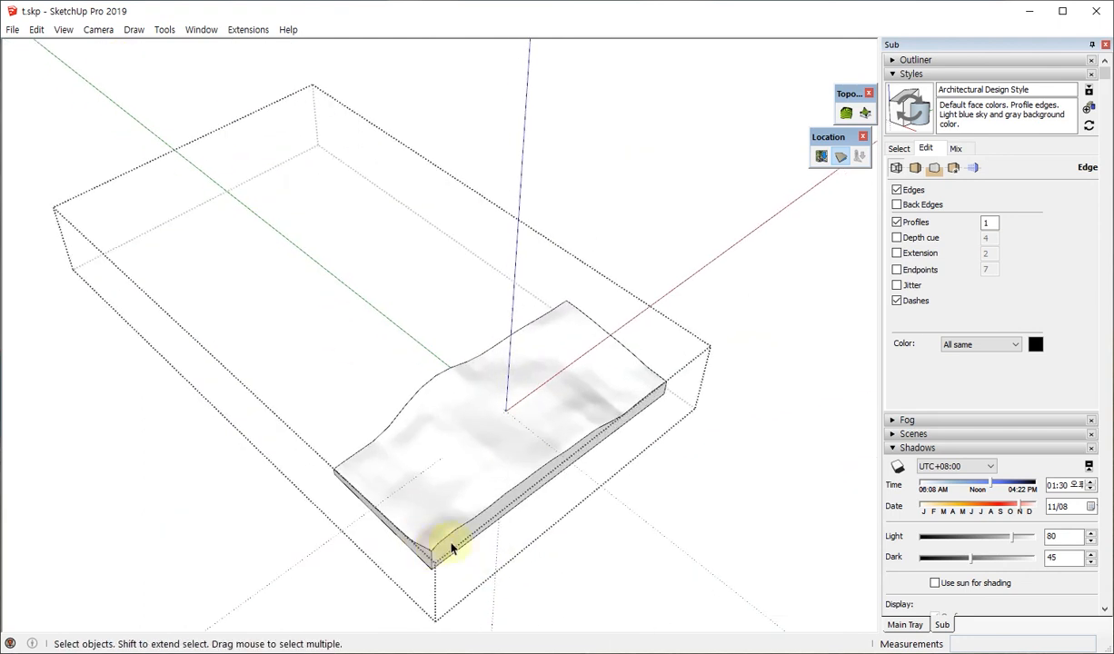
pyautogui.moveTo(510, 455); pyautogui.dragTo(368, 368, button='middle')
pyautogui.tripleClick(326, 229)
pyautogui.click(482, 414)
pyautogui.doubleClick(497, 409)
pyautogui.scroll(-3, 656, 269)
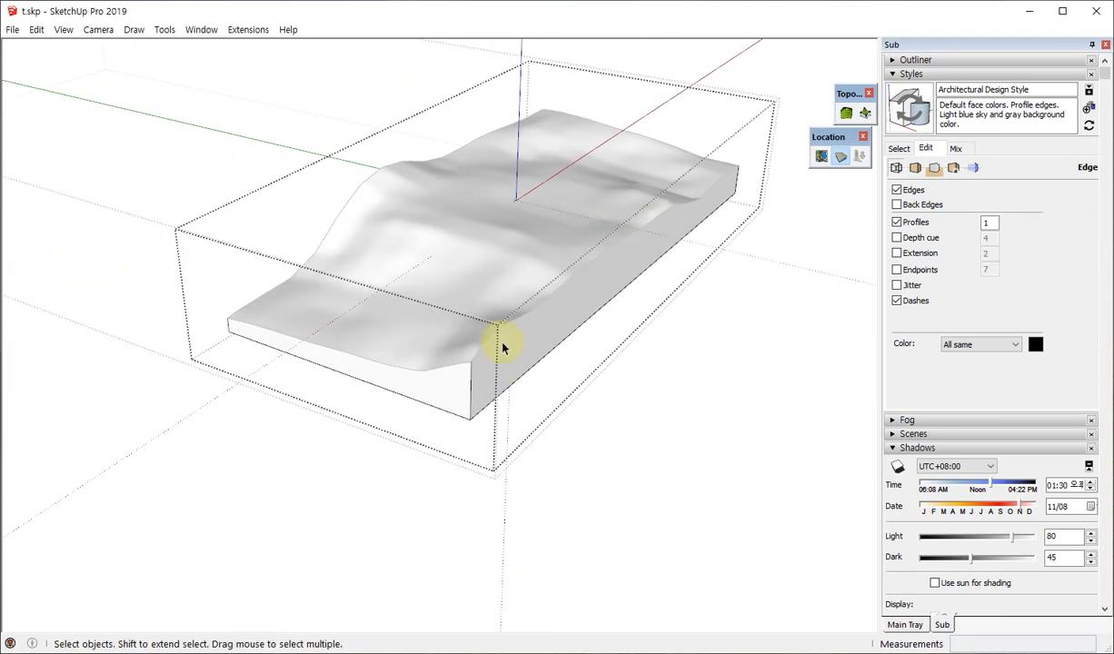
pyautogui.scroll(4, 509, 355)
pyautogui.click(537, 364)
pyautogui.press('Escape')
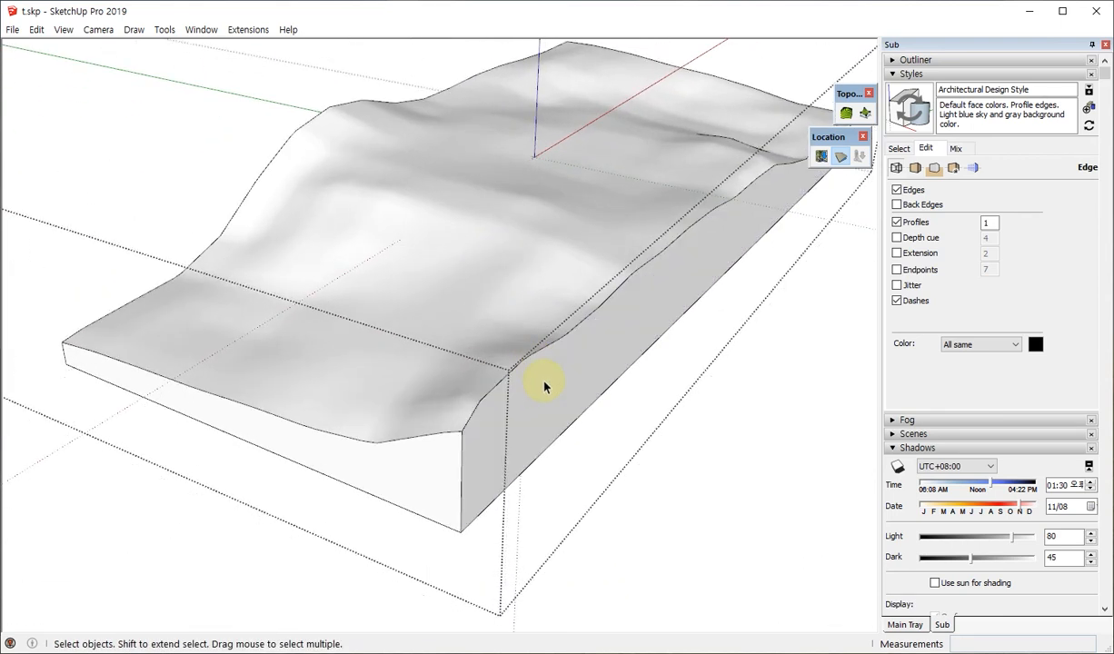
pyautogui.rightClick(544, 381)
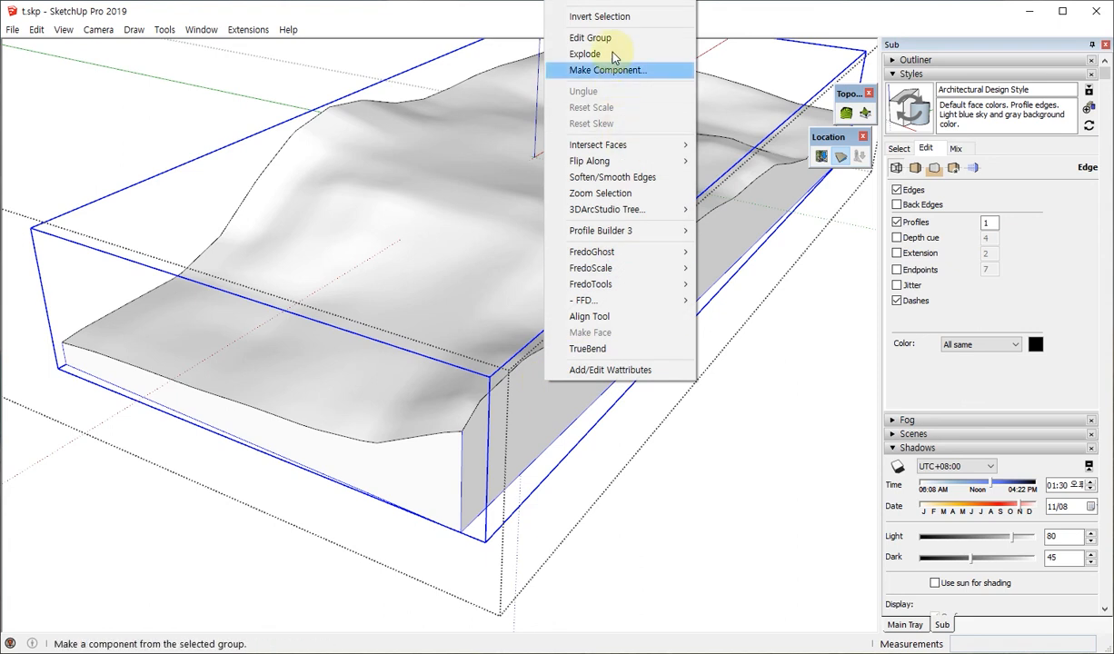
pyautogui.click(583, 54)
# Delete the separated iso-contours beside the terrain.
pyautogui.scroll(-5, 645, 353)
pyautogui.middleClick(428, 253)
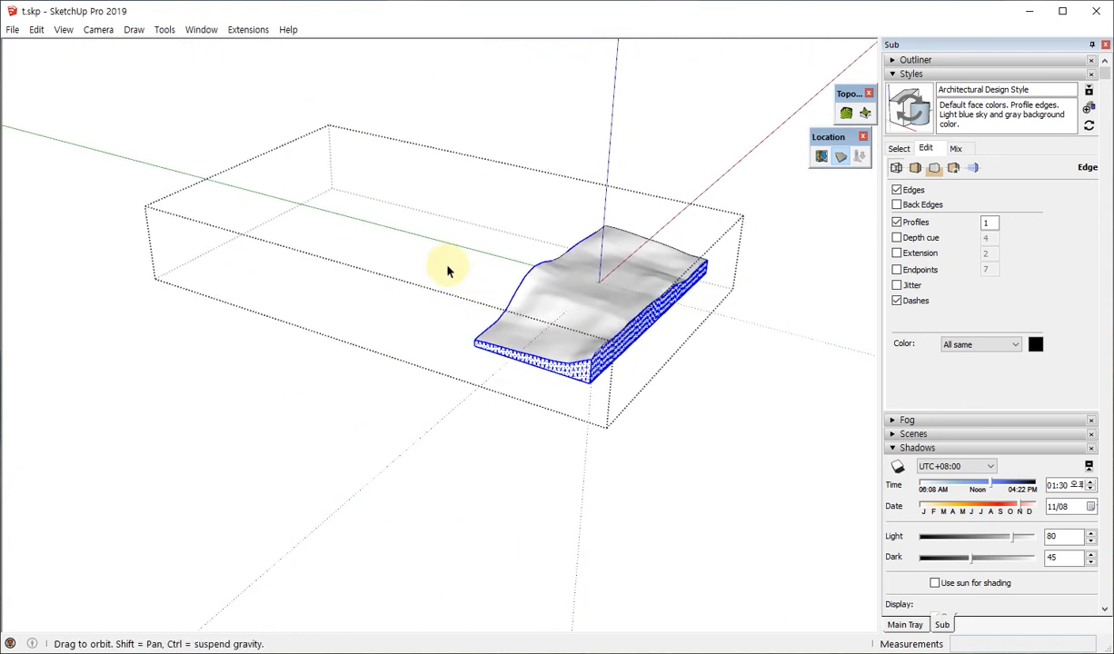
pyautogui.click(323, 222)
pyautogui.press('Delete')
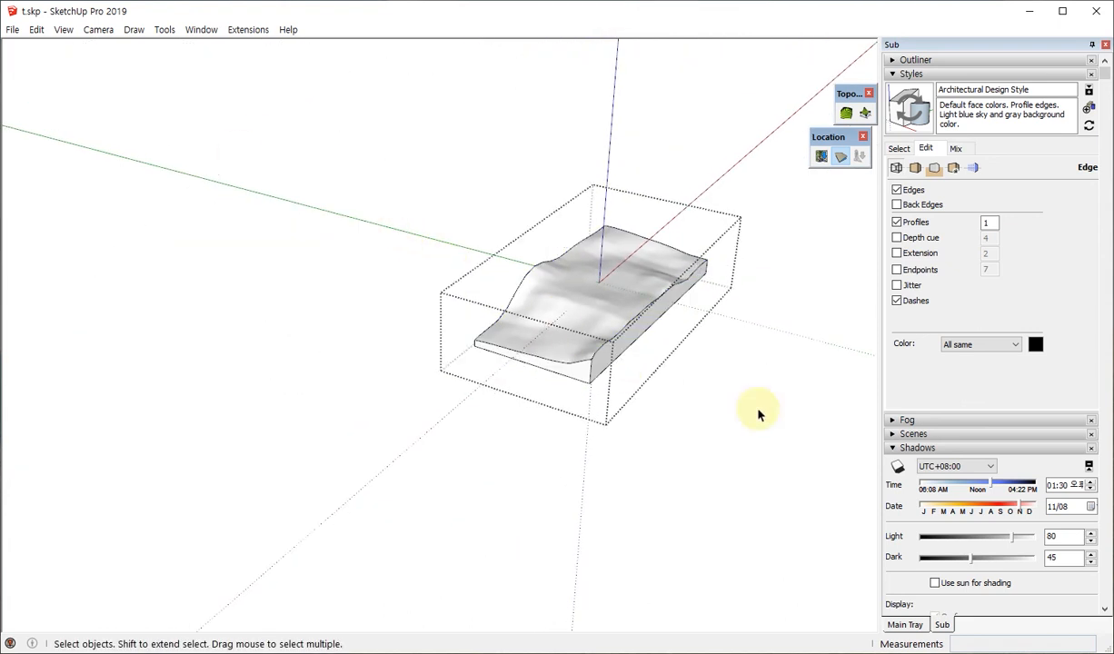
# Select the terrain group, check its solid status and volume in Entity Info, and inspect its shape.
pyautogui.click(759, 404)
pyautogui.click(668, 280)
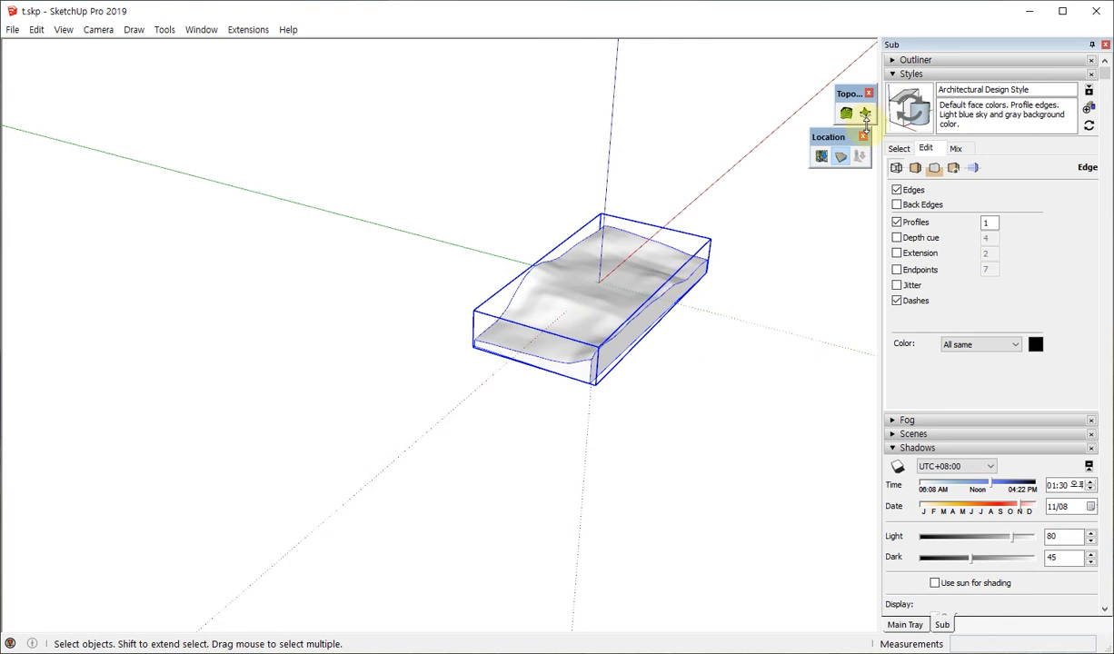
pyautogui.click(905, 624)
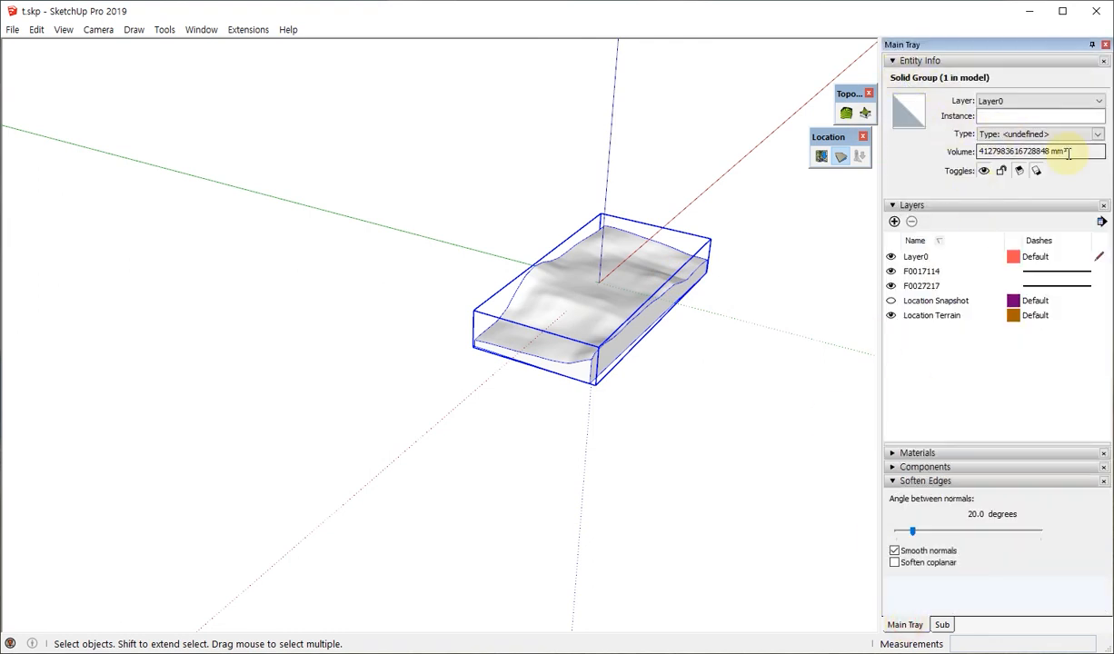
pyautogui.moveTo(1072, 151); pyautogui.dragTo(945, 147)
pyautogui.moveTo(536, 302); pyautogui.dragTo(313, 300, button='middle')
pyautogui.scroll(3, 792, 330)
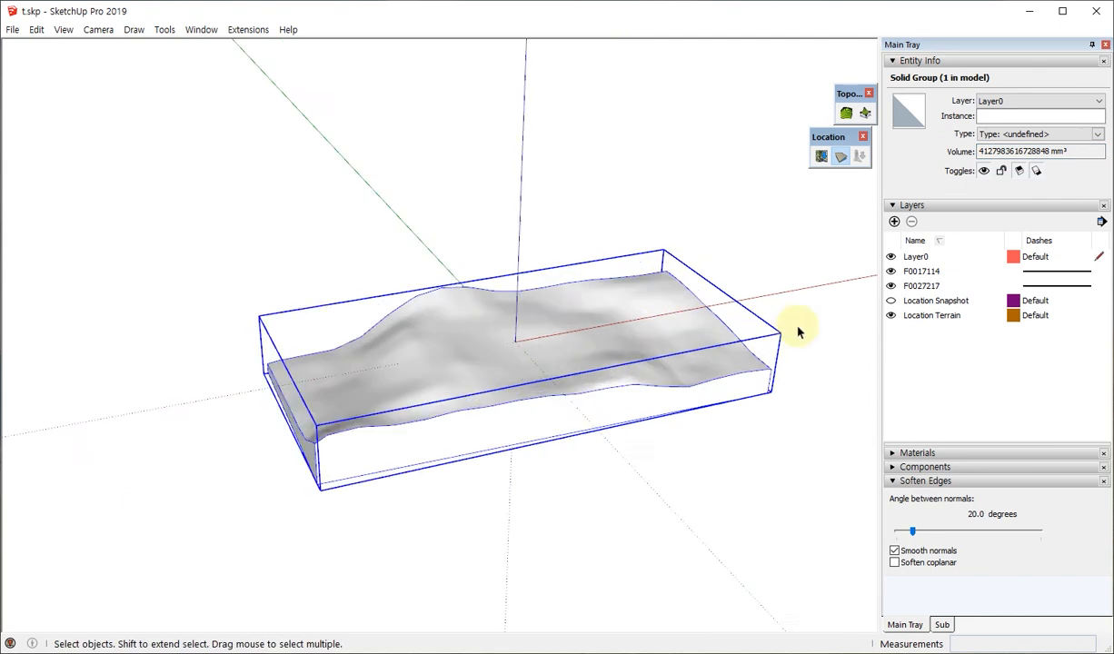
pyautogui.scroll(2, 722, 366)
pyautogui.moveTo(509, 341); pyautogui.dragTo(521, 338, button='middle')
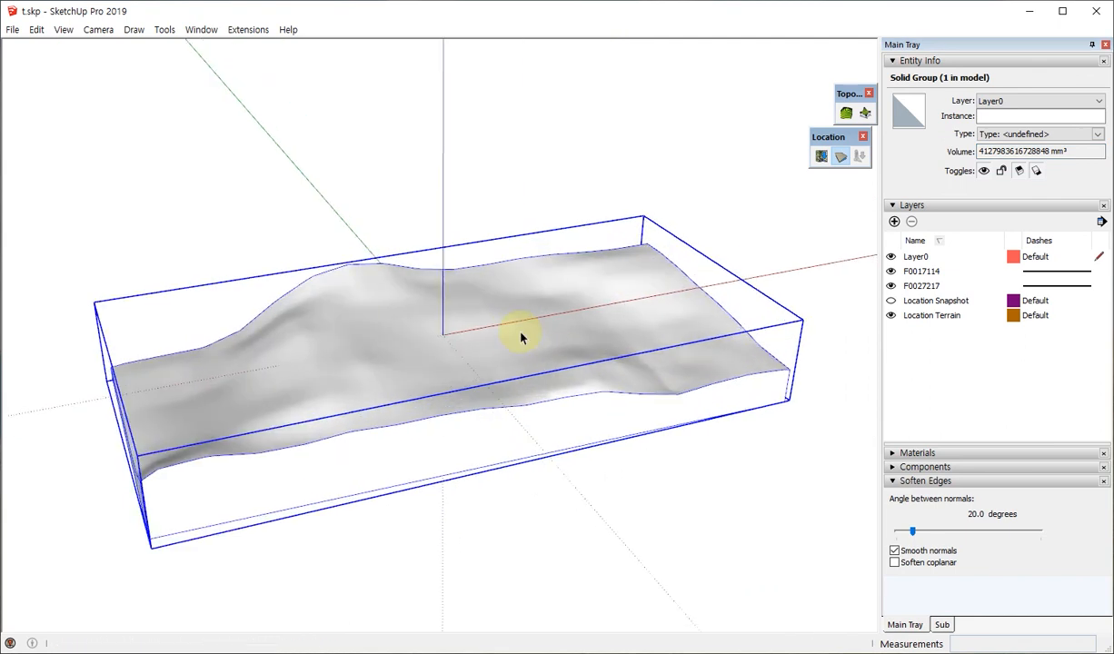